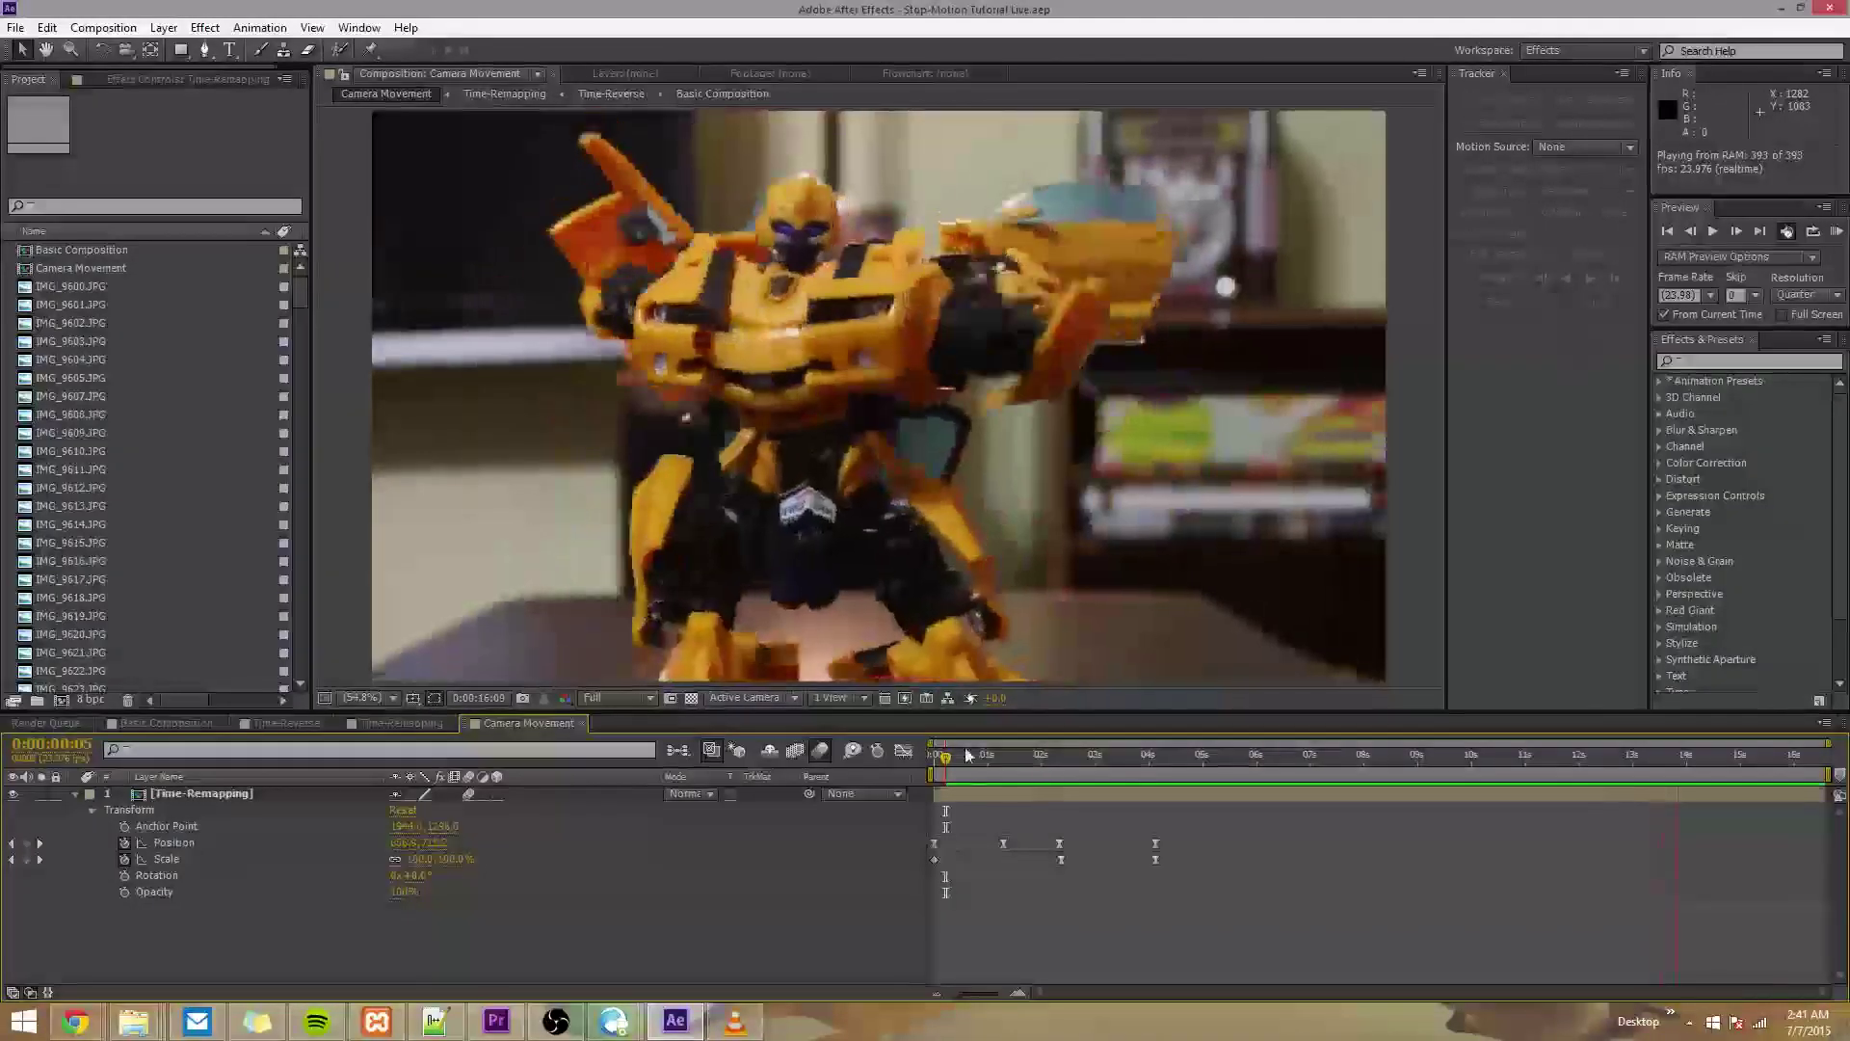
- Lower the viewer's preview resolution to Quarter, then set it to Half
{"action": "left_click_drag", "start_coordinate": [969, 755], "coordinate": [1098, 773]}
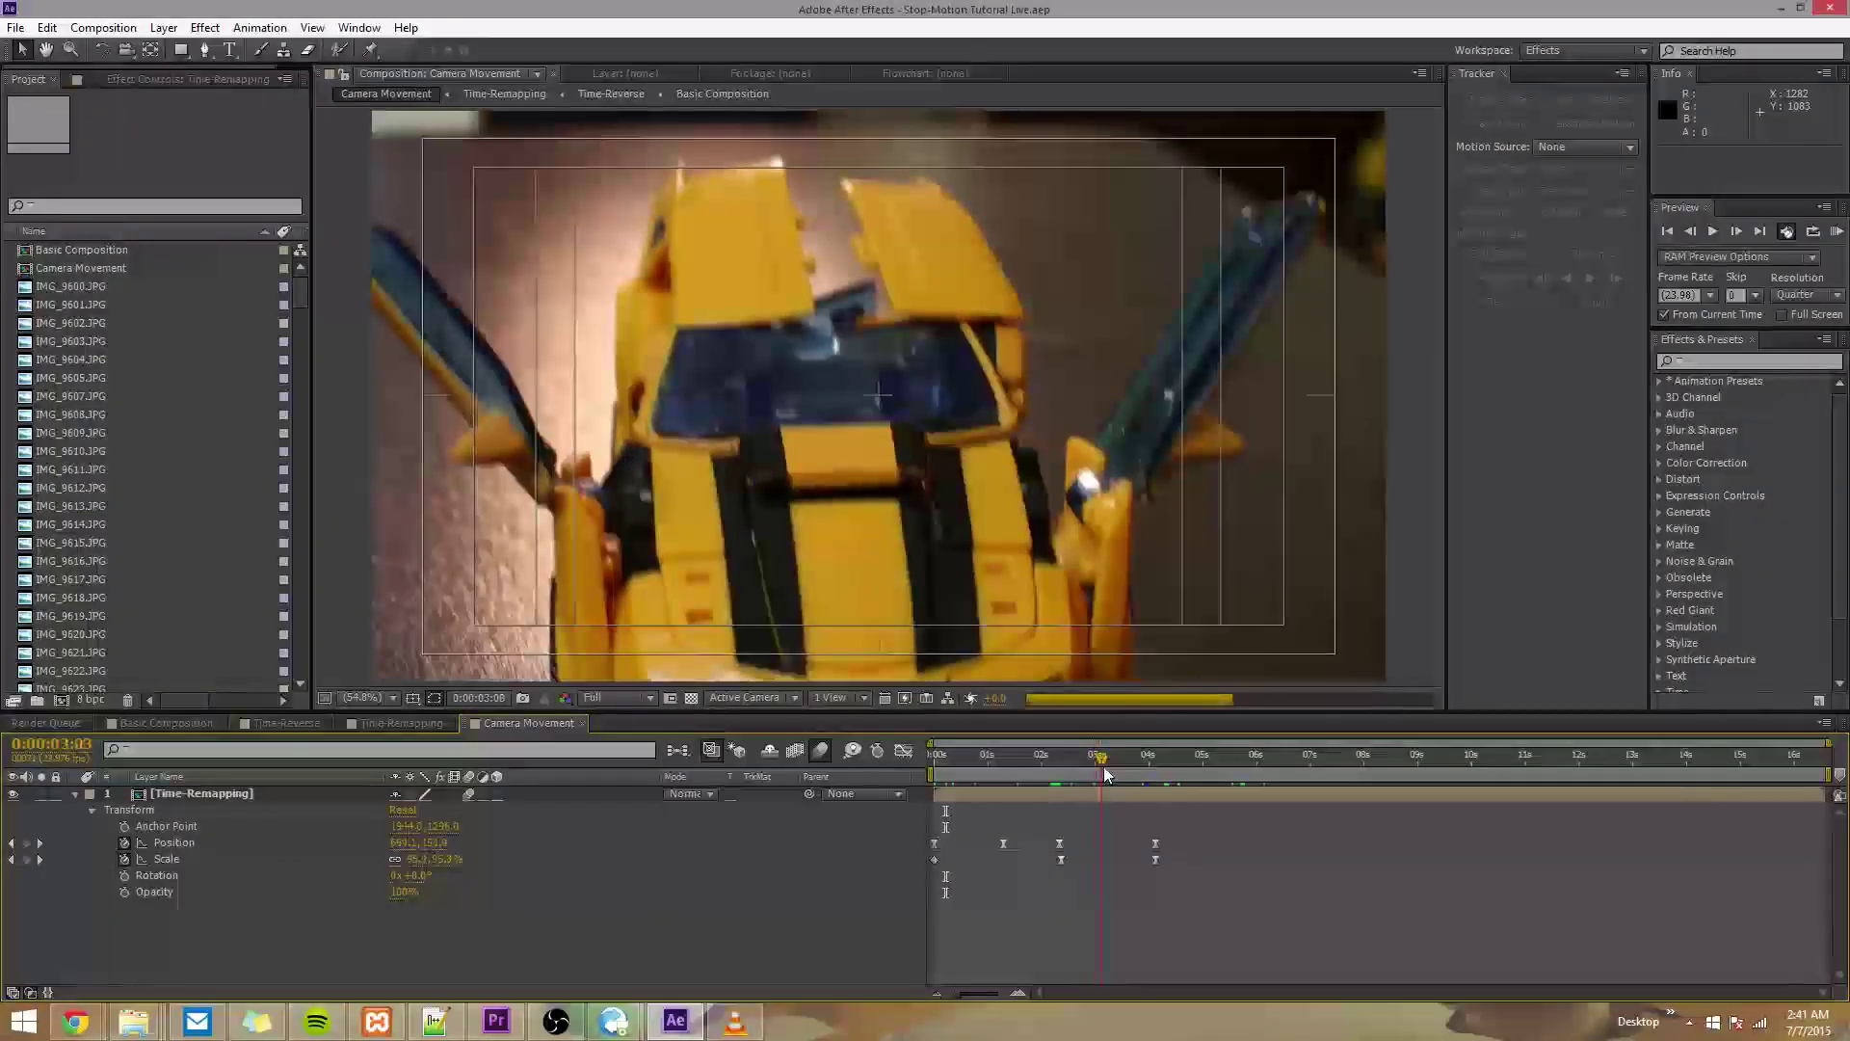
{"action": "left_click", "coordinate": [648, 706]}
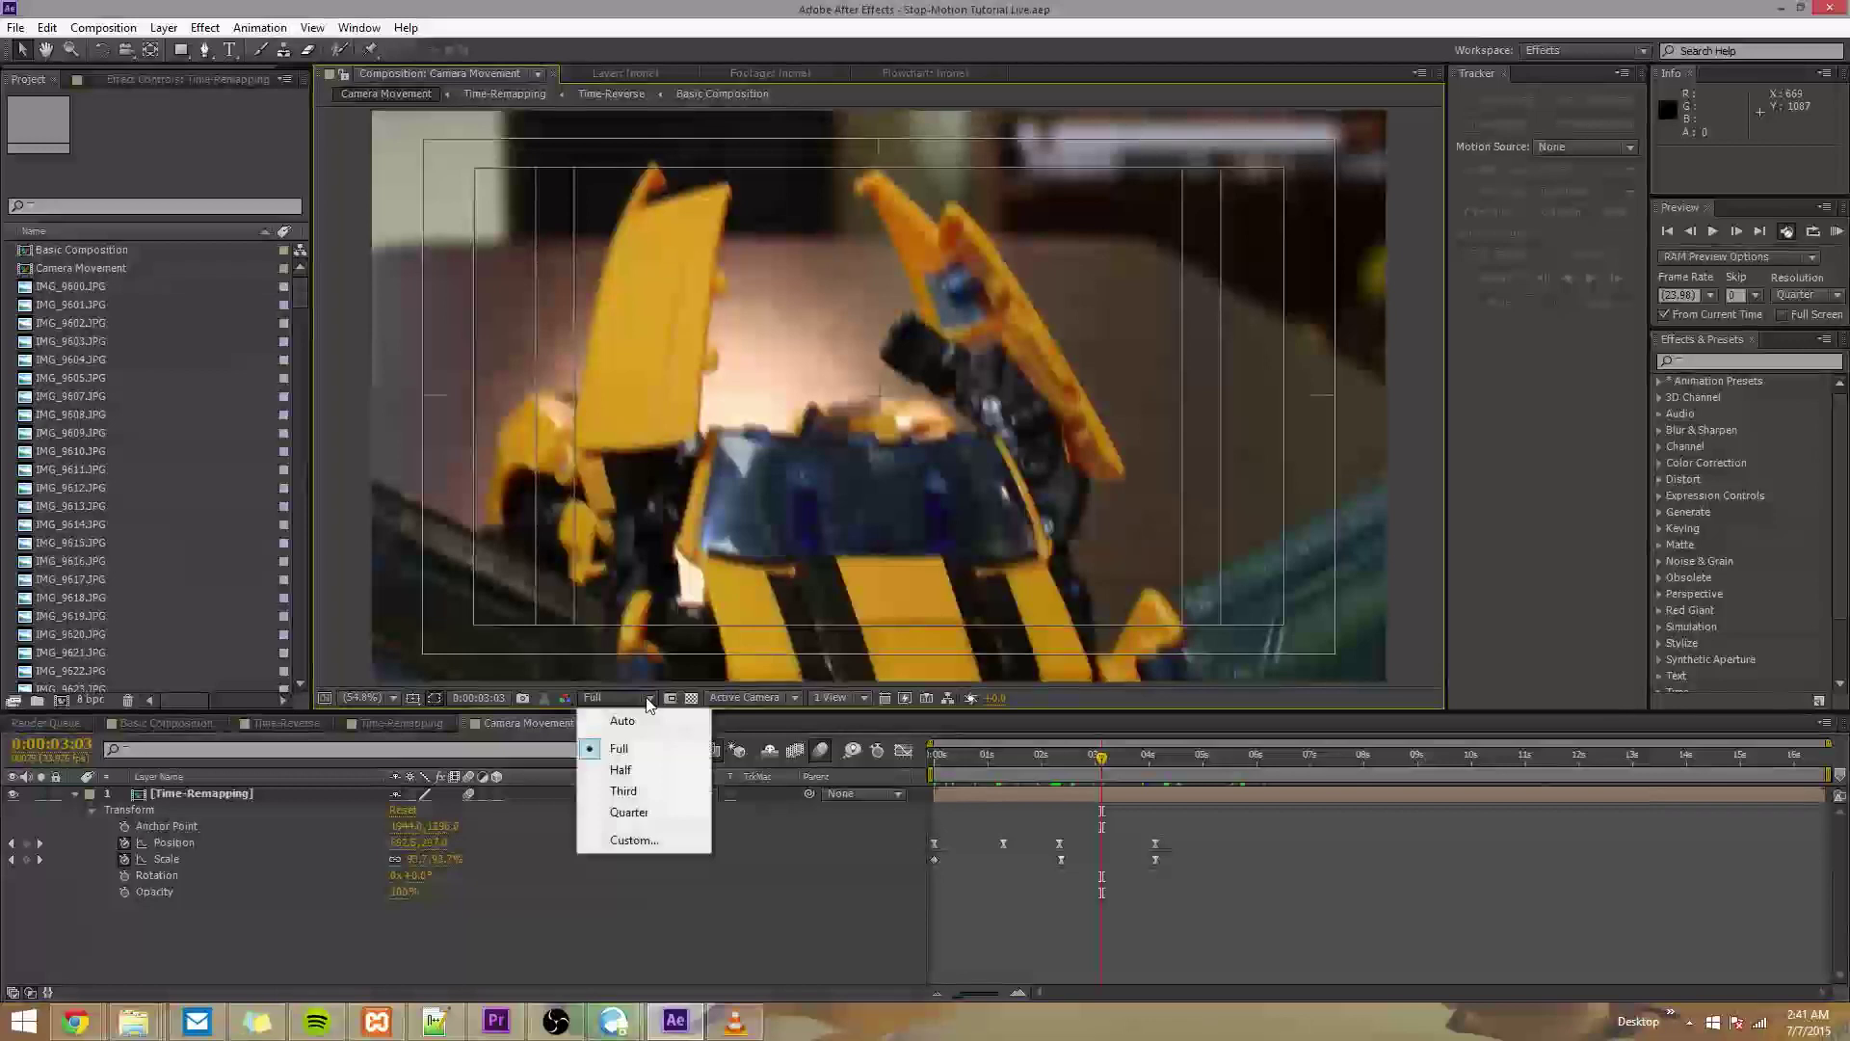
{"action": "left_click", "coordinate": [668, 821]}
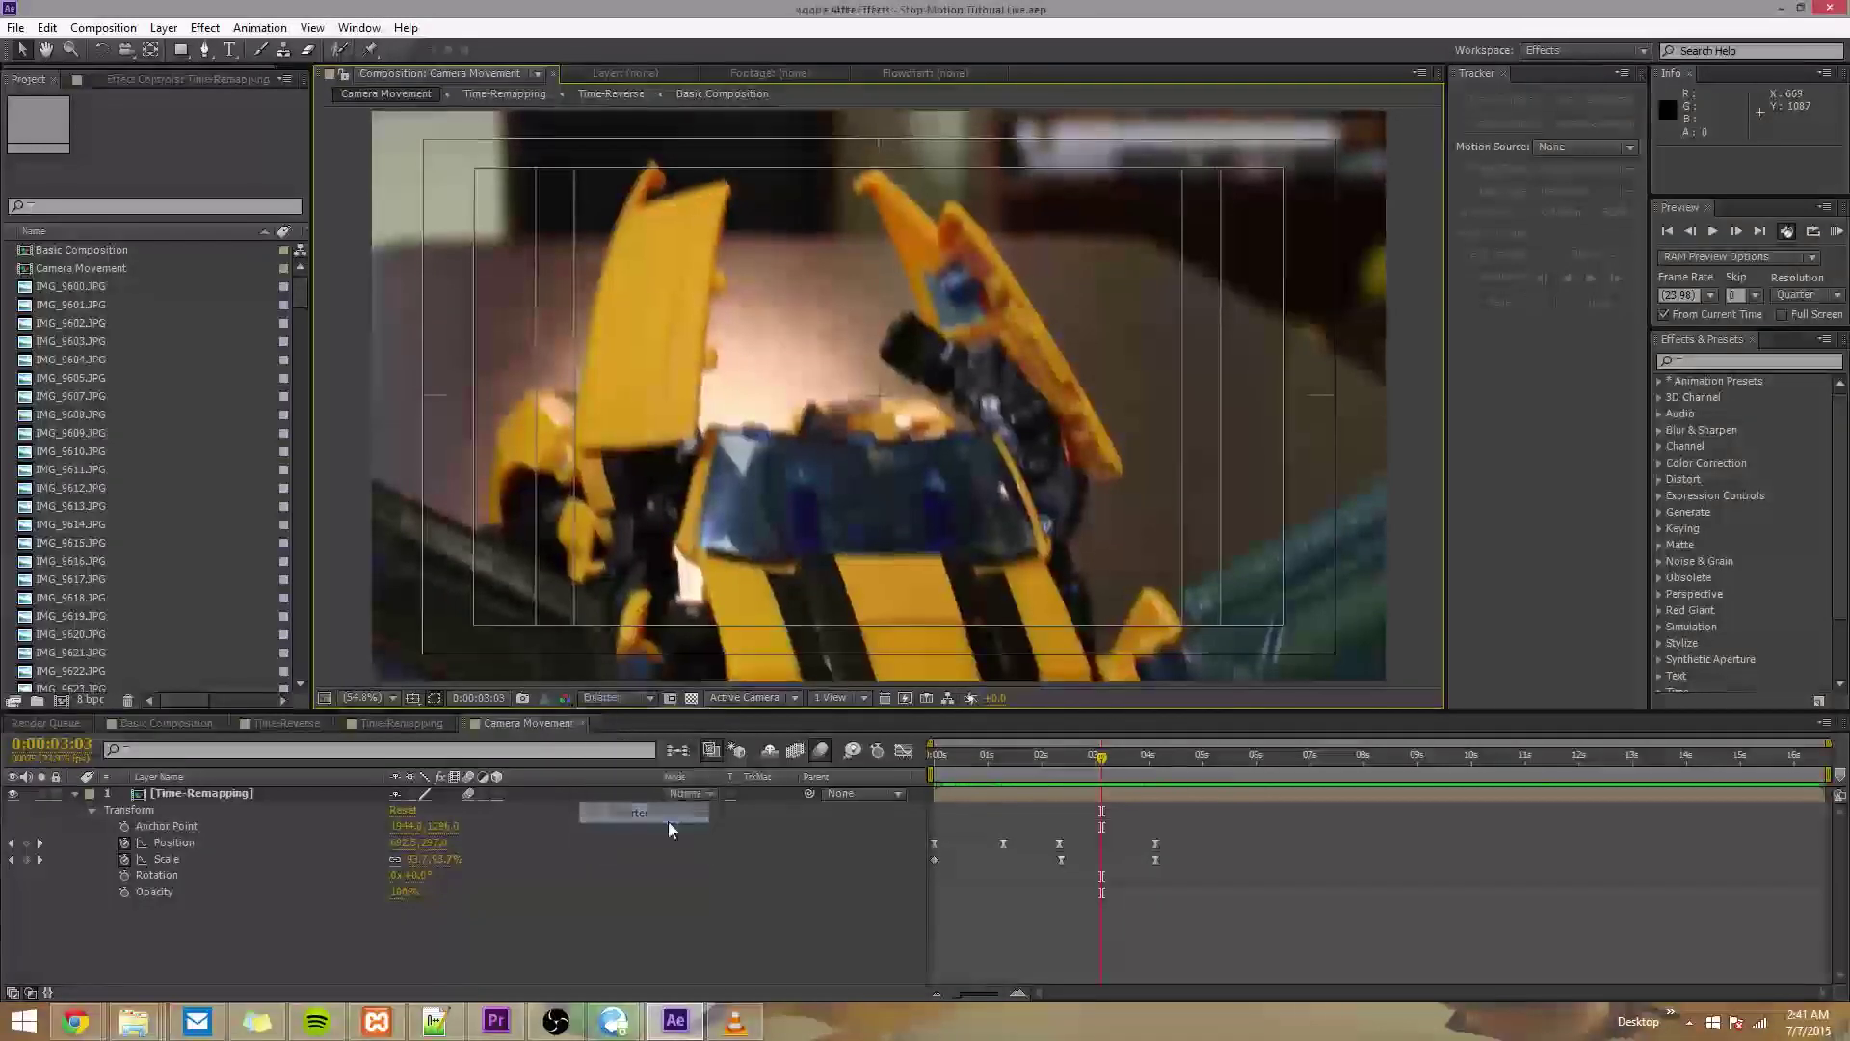
{"action": "left_click", "coordinate": [623, 697]}
{"action": "left_click", "coordinate": [621, 769]}
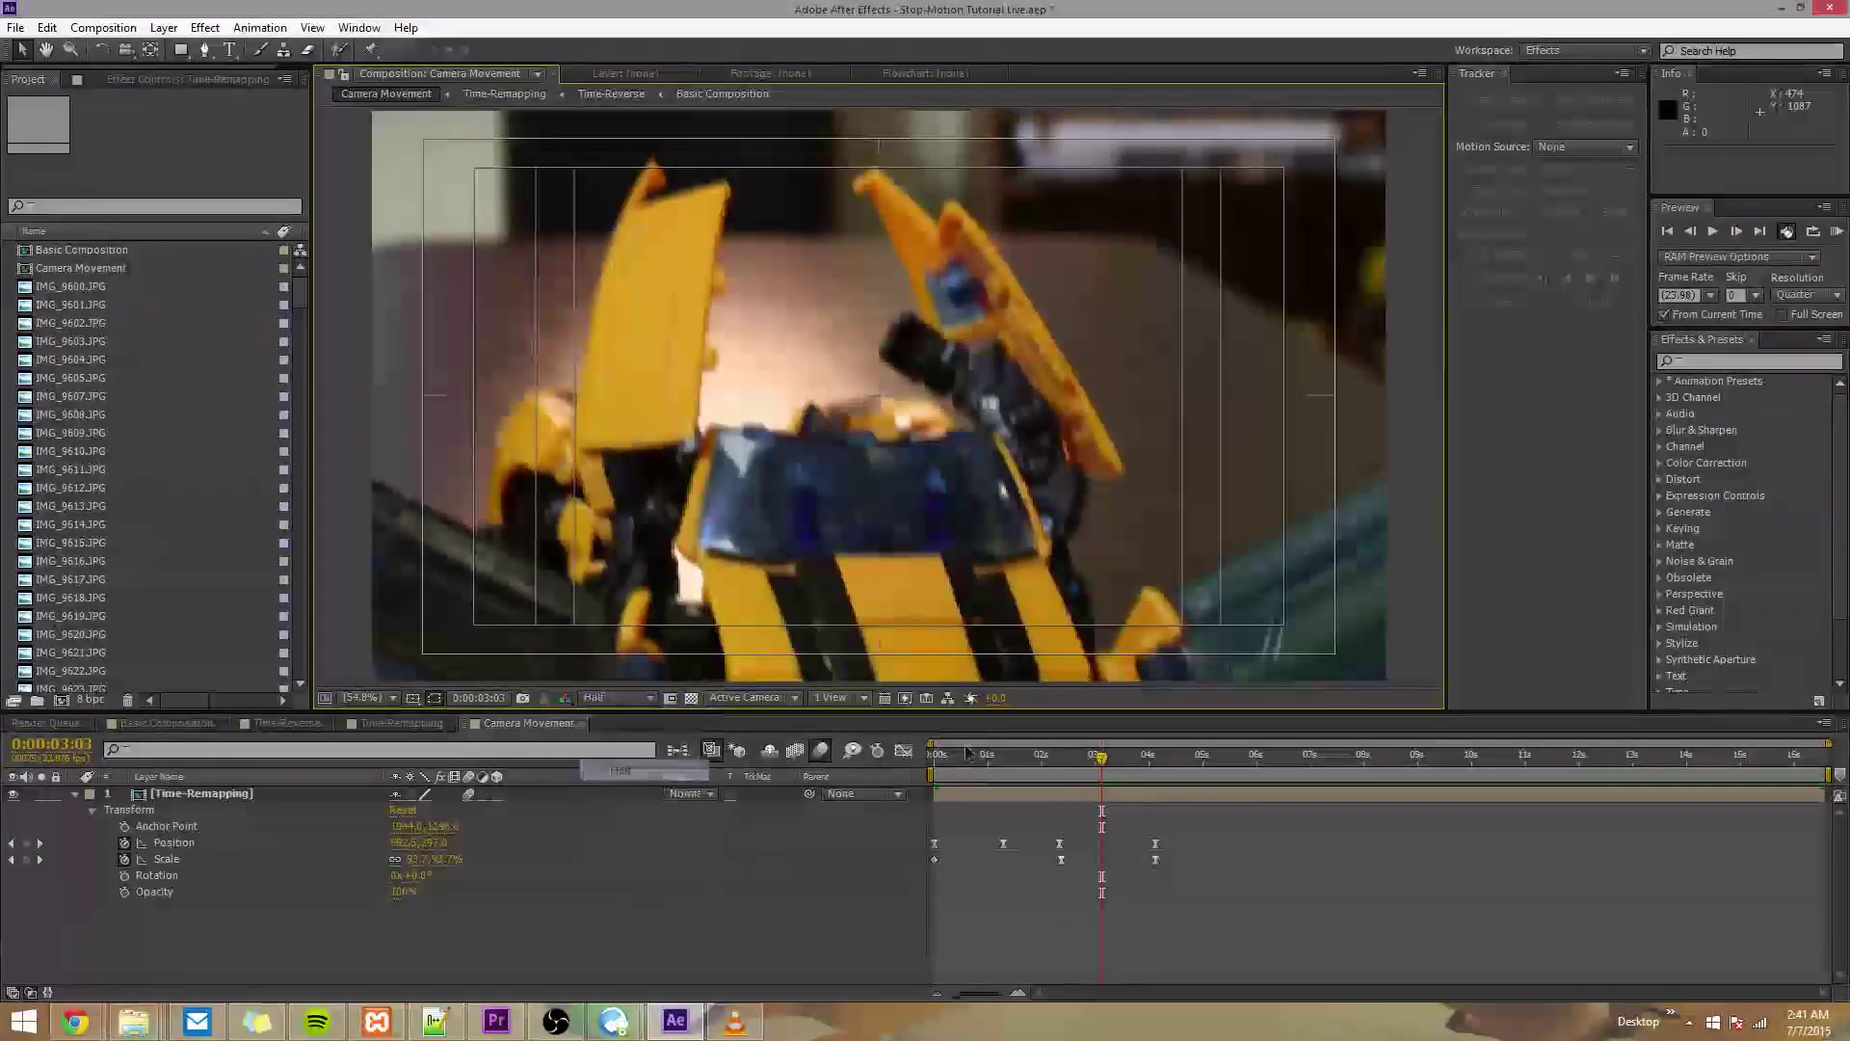
- Scrub the transformation frames from 0:00:03:11 to about seven seconds, then select the robot layer
{"action": "left_click", "coordinate": [1121, 766]}
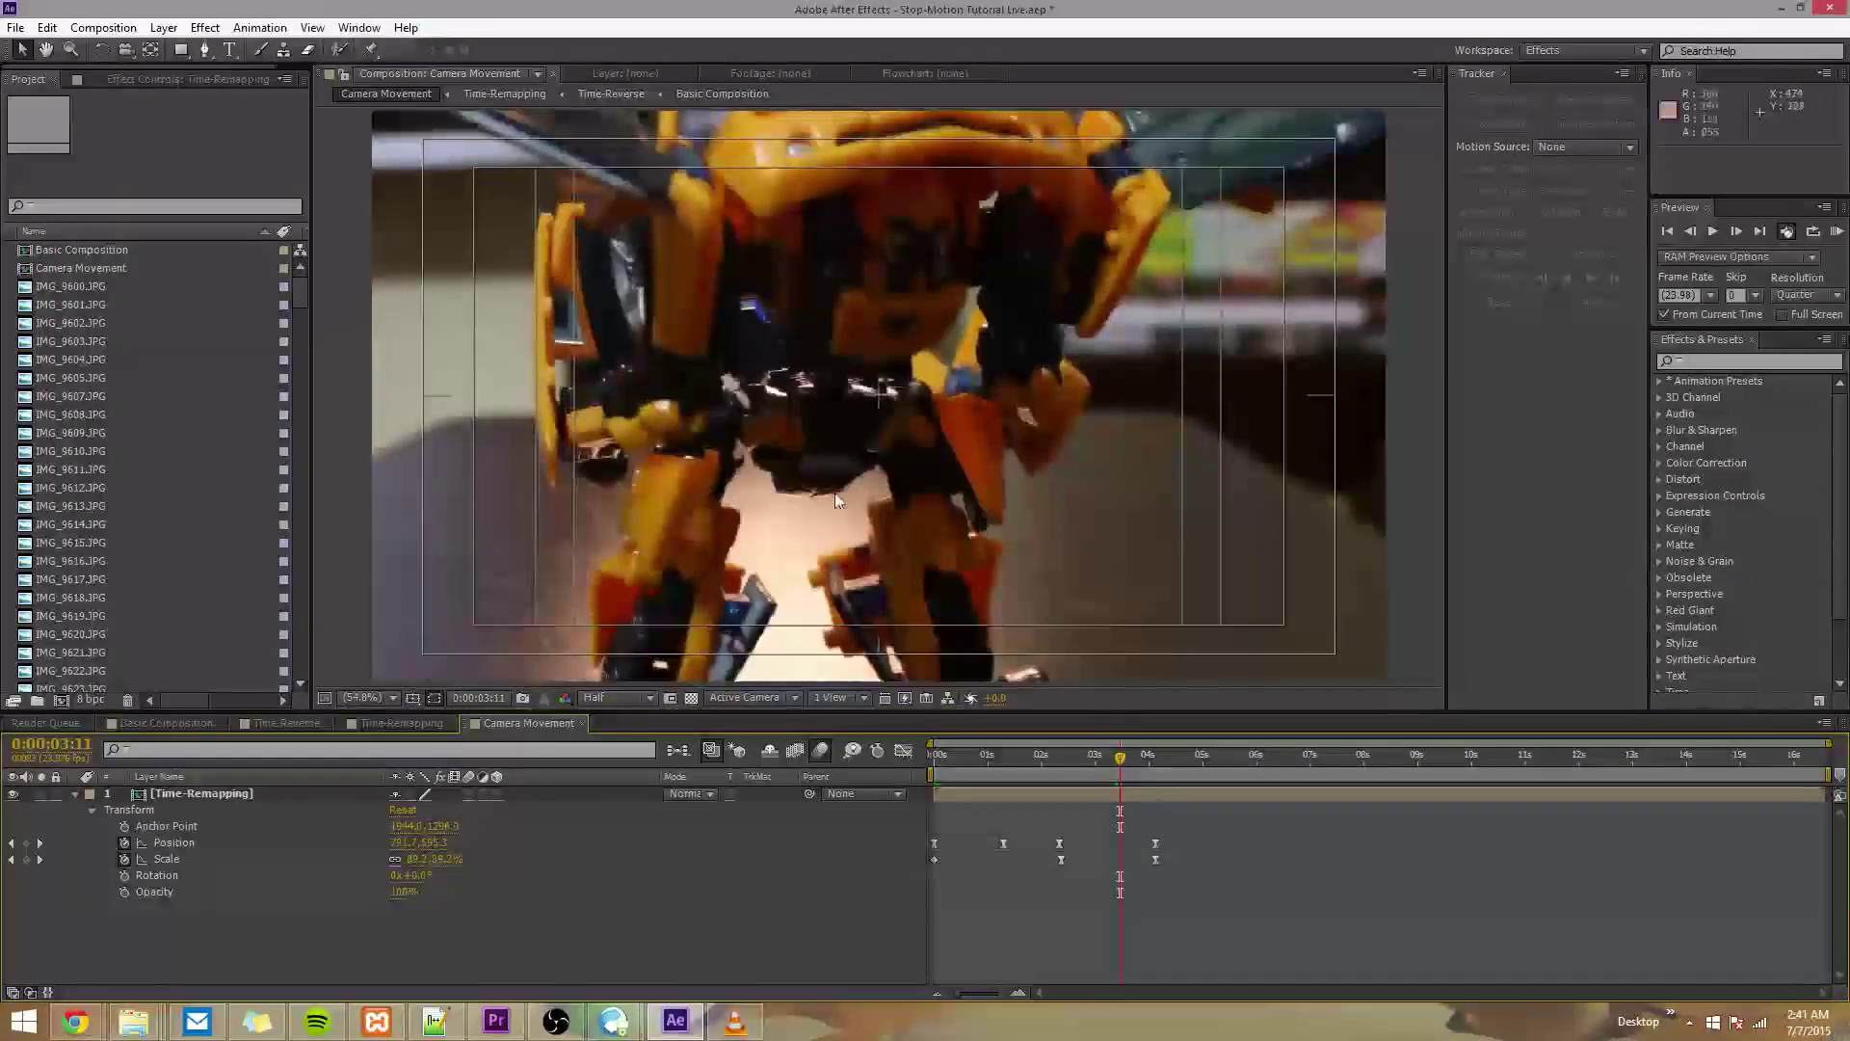
{"action": "left_click_drag", "start_coordinate": [1108, 771], "coordinate": [1260, 773]}
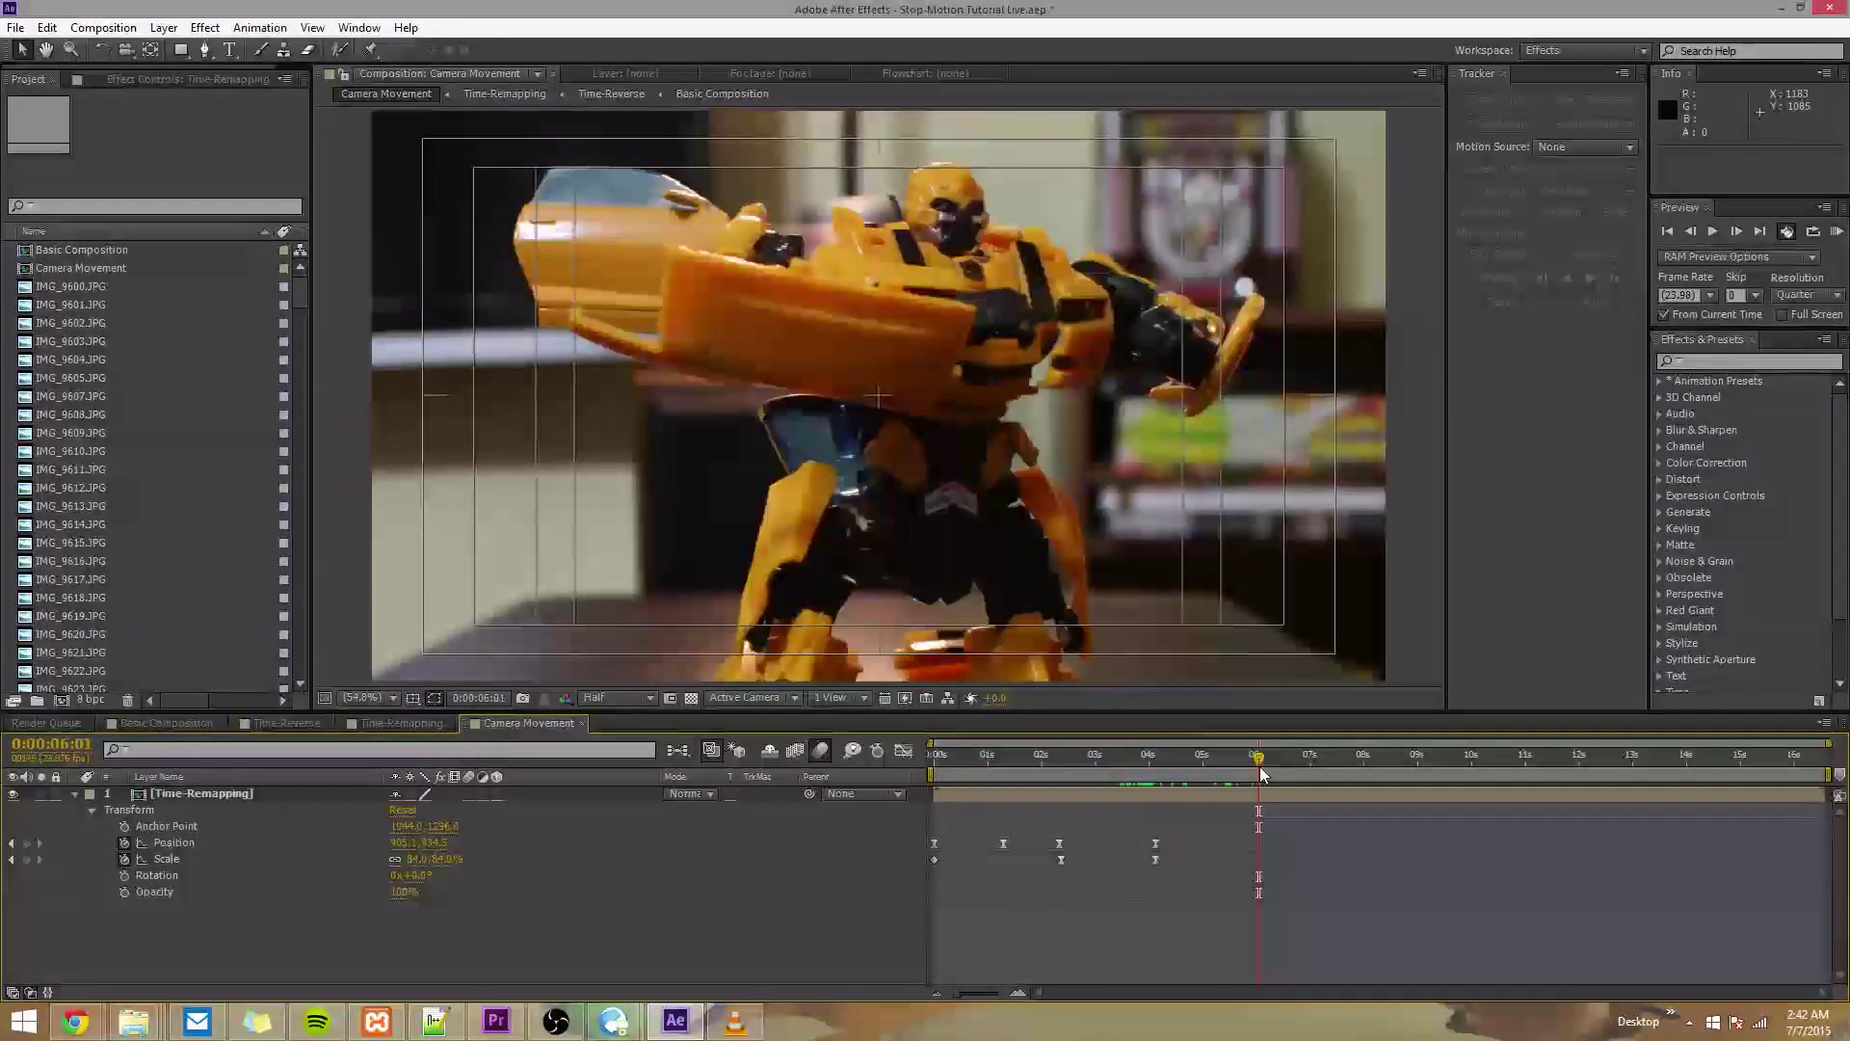
{"action": "mouse_move", "coordinate": [1259, 767]}
{"action": "left_mouse_down"}
{"action": "mouse_move", "coordinate": [1463, 776]}
{"action": "mouse_move", "coordinate": [1227, 771]}
{"action": "left_mouse_up"}
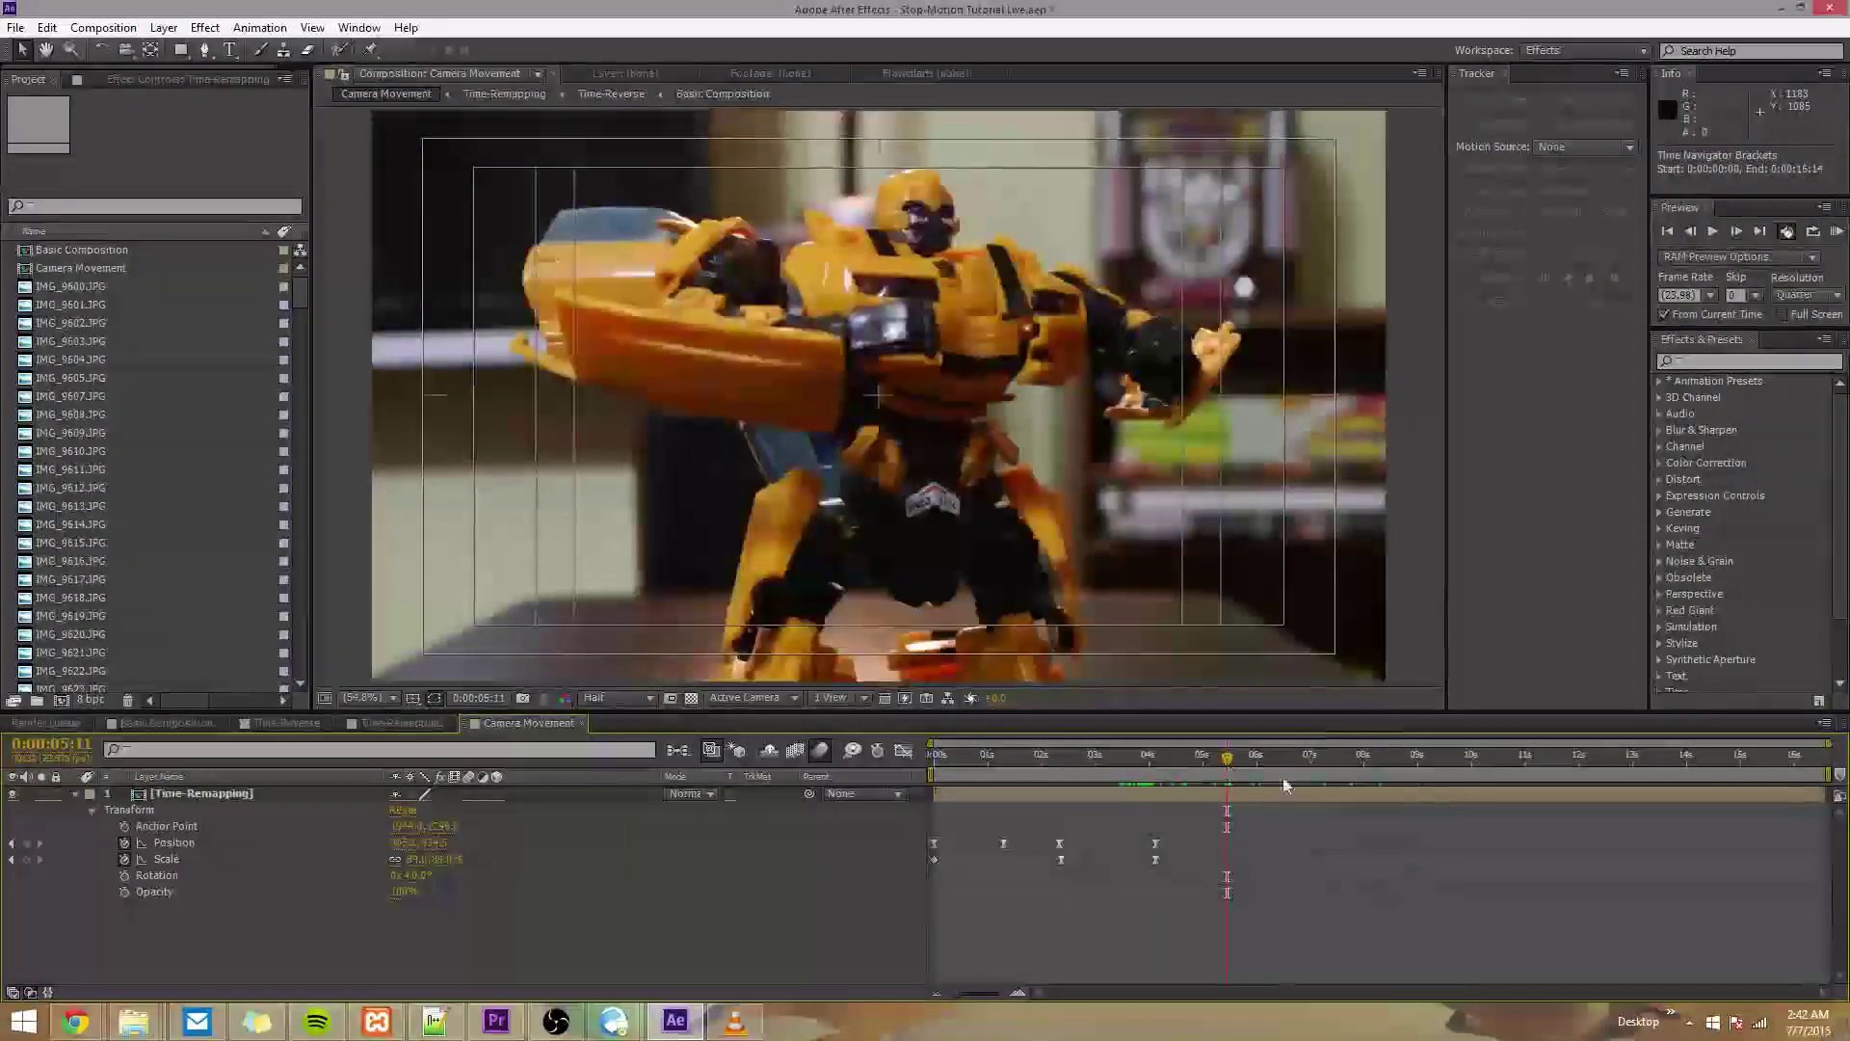
{"action": "left_click", "coordinate": [1205, 793]}
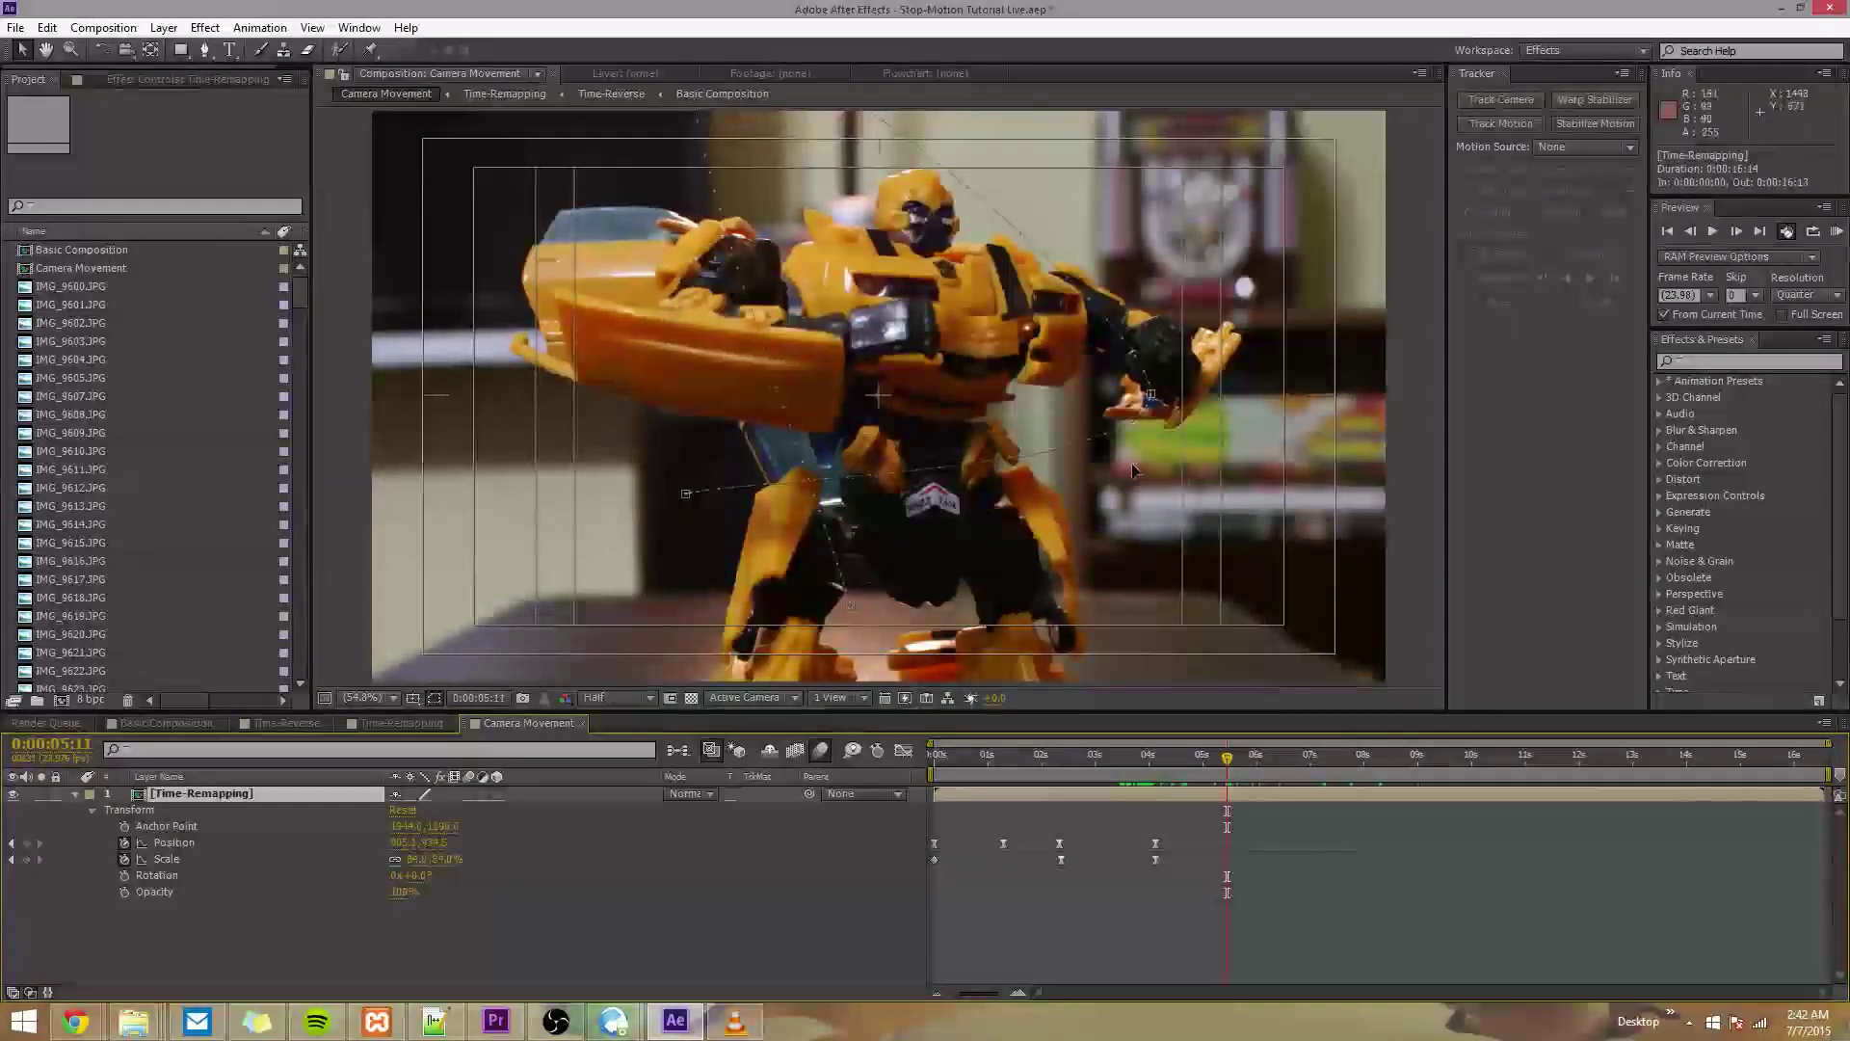
- Nudge the robot layer's position at the current frame and at 7:20, creating trial Position keys
{"action": "left_click_drag", "start_coordinate": [1135, 467], "coordinate": [1125, 451]}
{"action": "left_click", "coordinate": [1359, 755]}
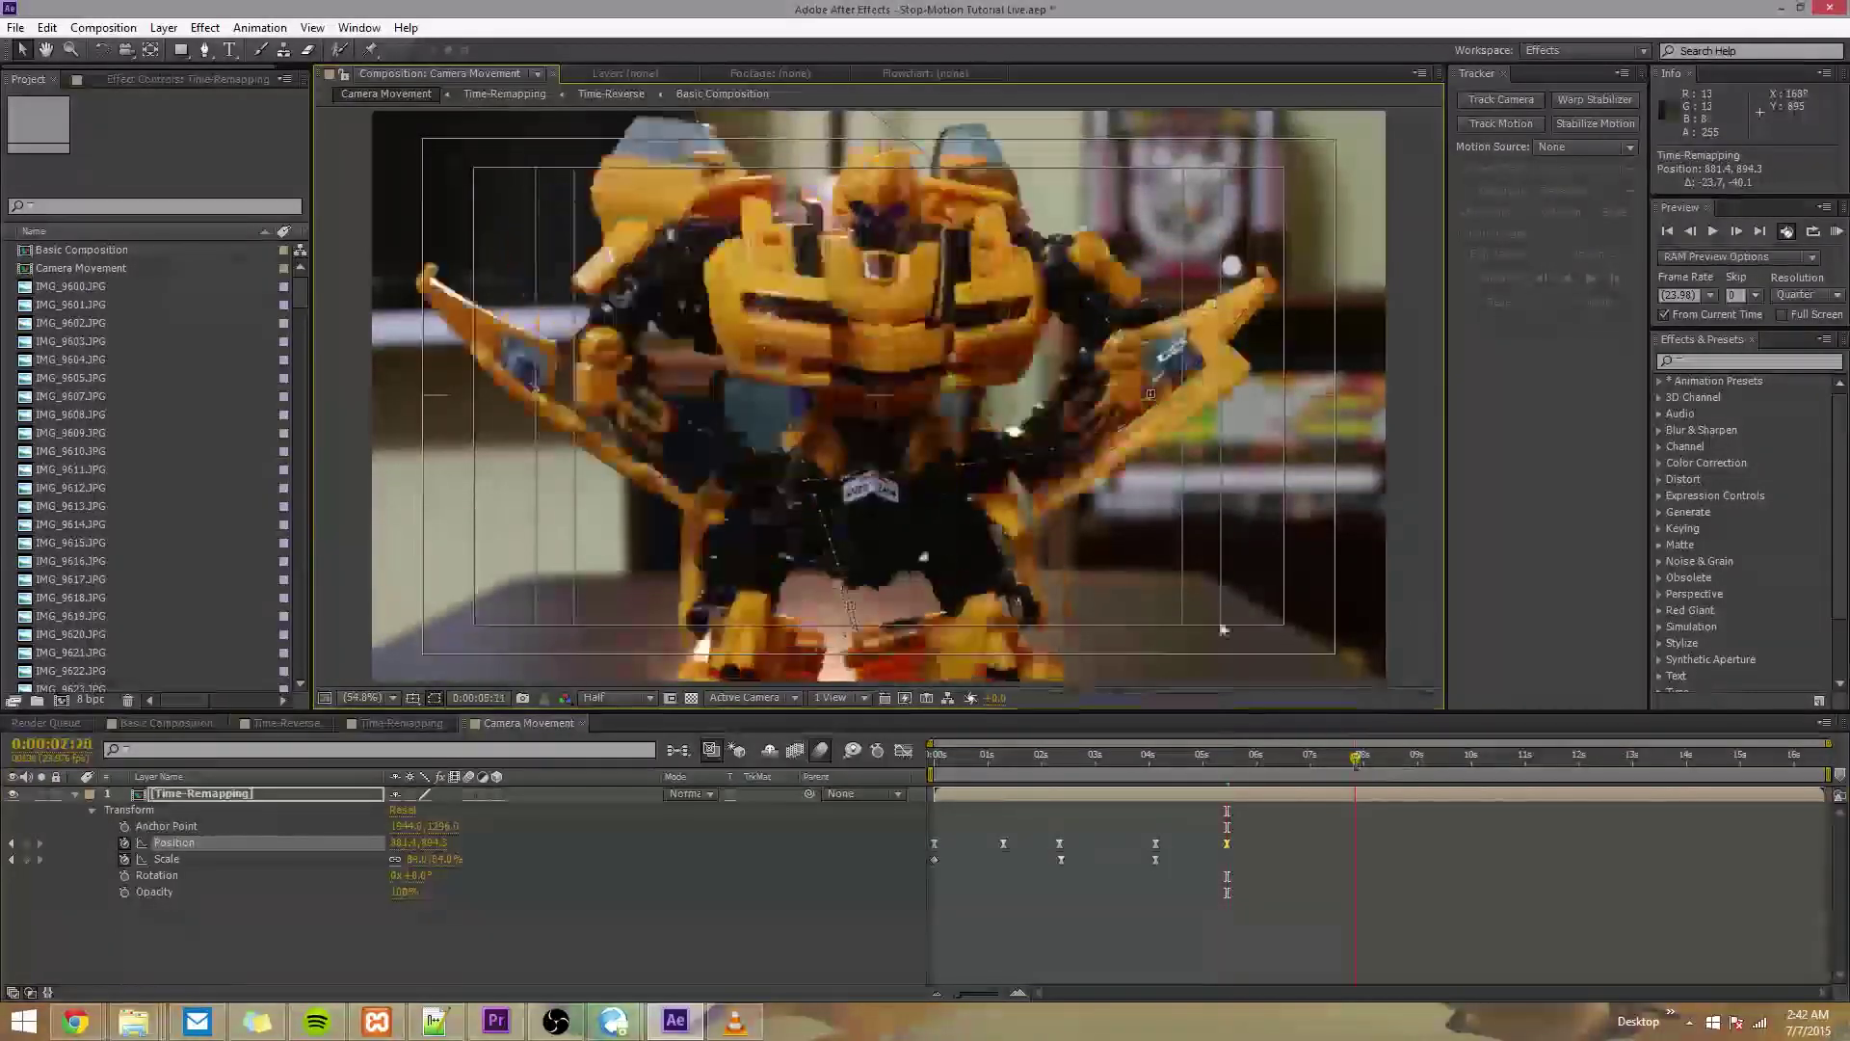
{"action": "left_click_drag", "start_coordinate": [1203, 576], "coordinate": [1180, 584]}
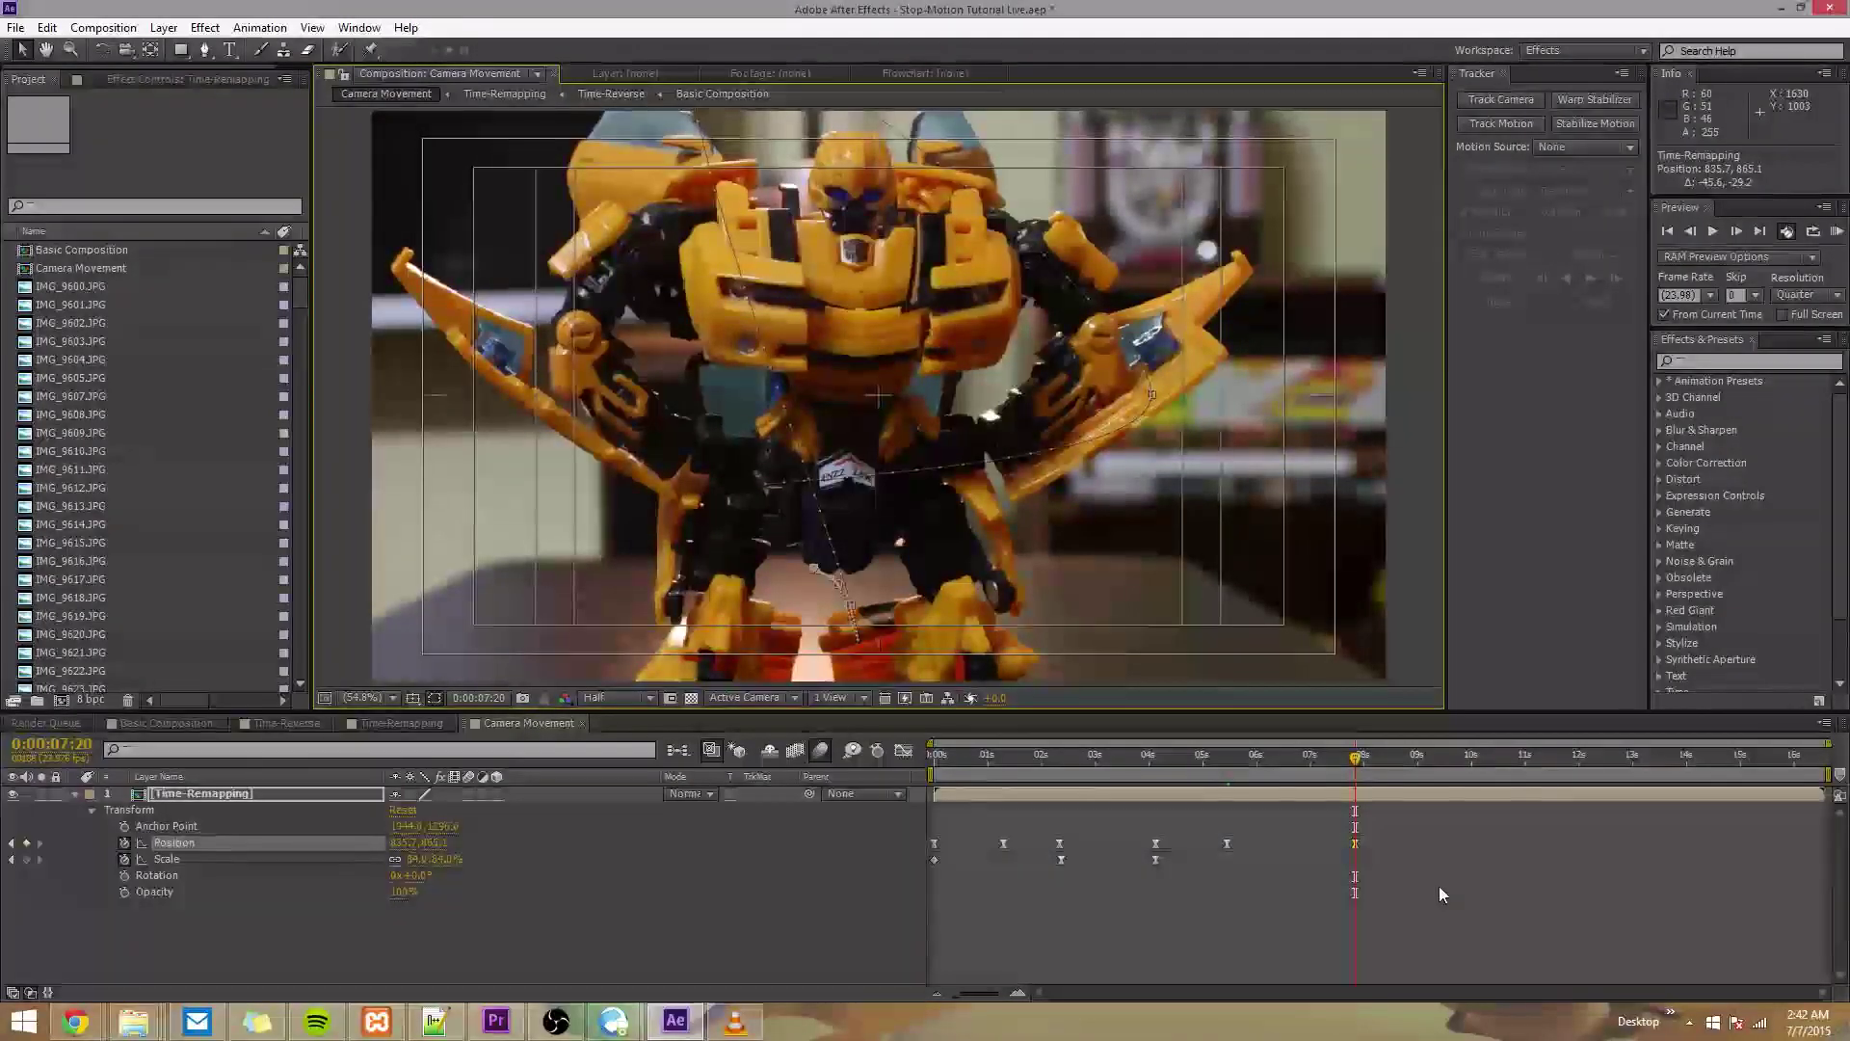
- Undo both trial position changes and bring up the Import File dialog
{"action": "key", "text": "ctrl+z"}
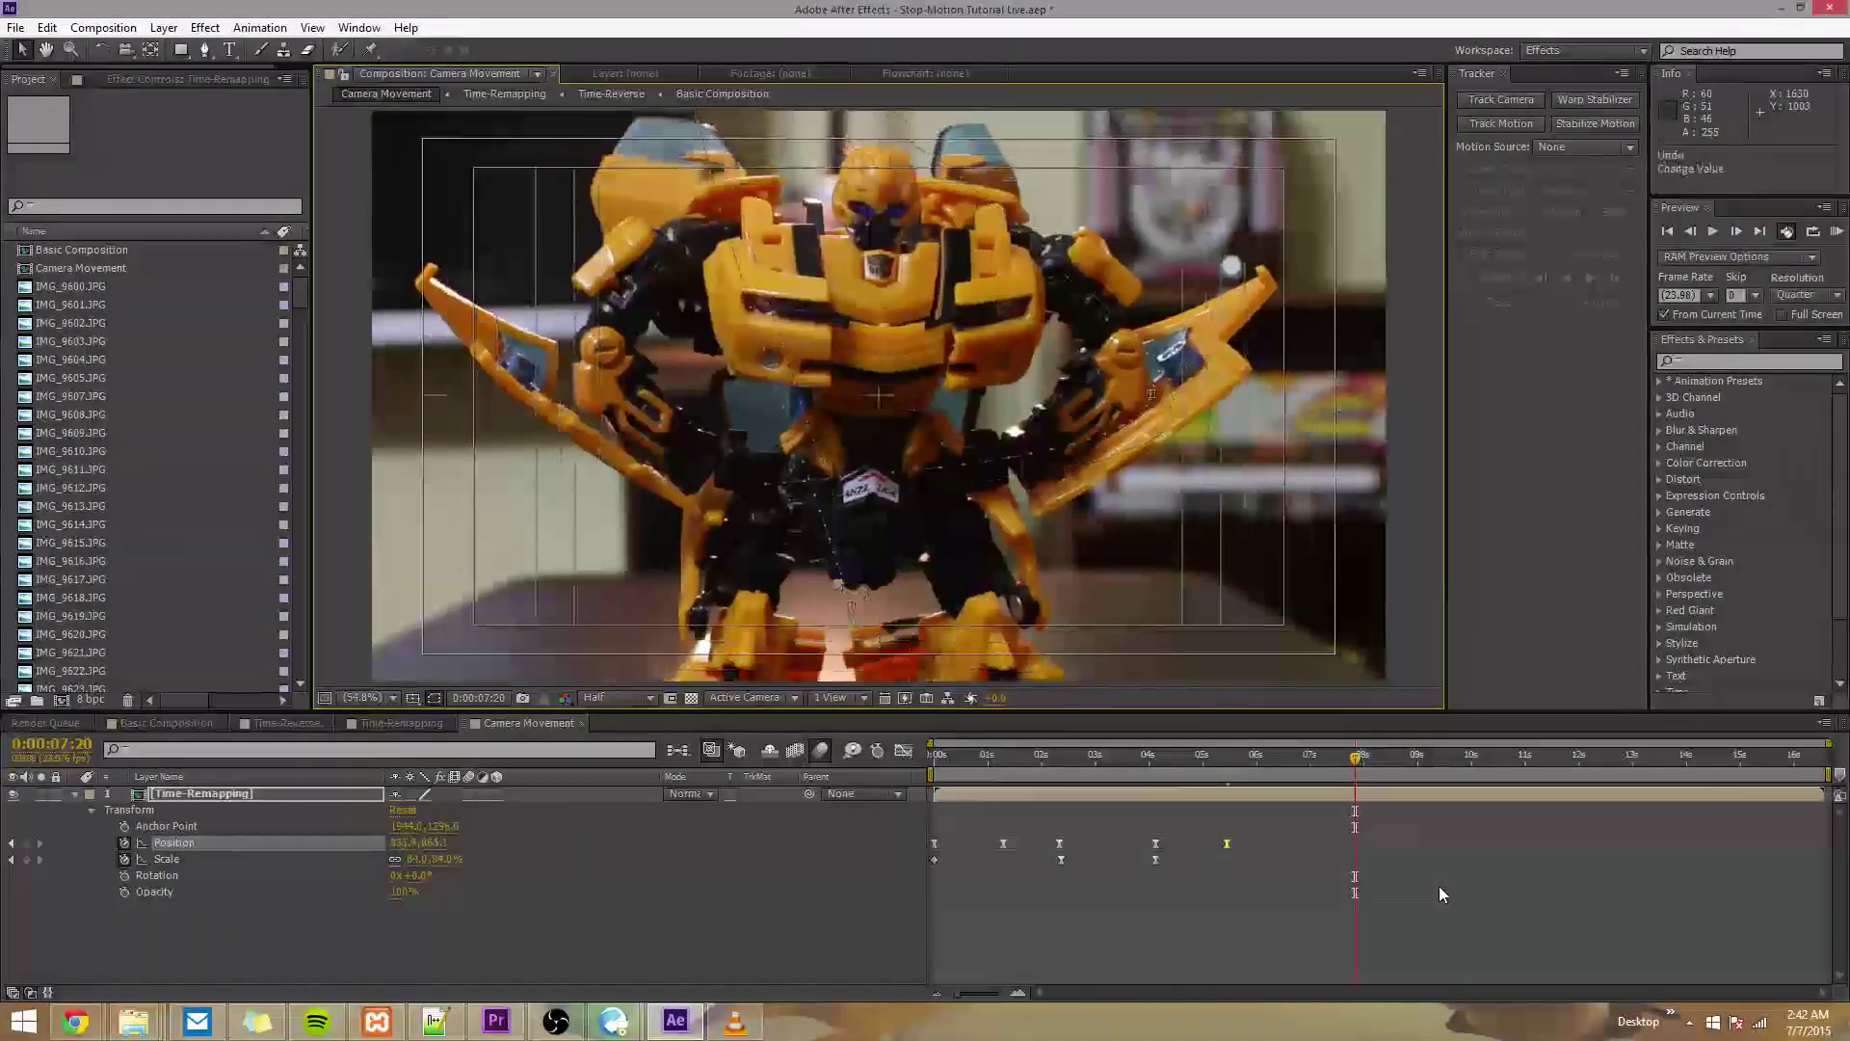
{"action": "key", "text": "ctrl+z"}
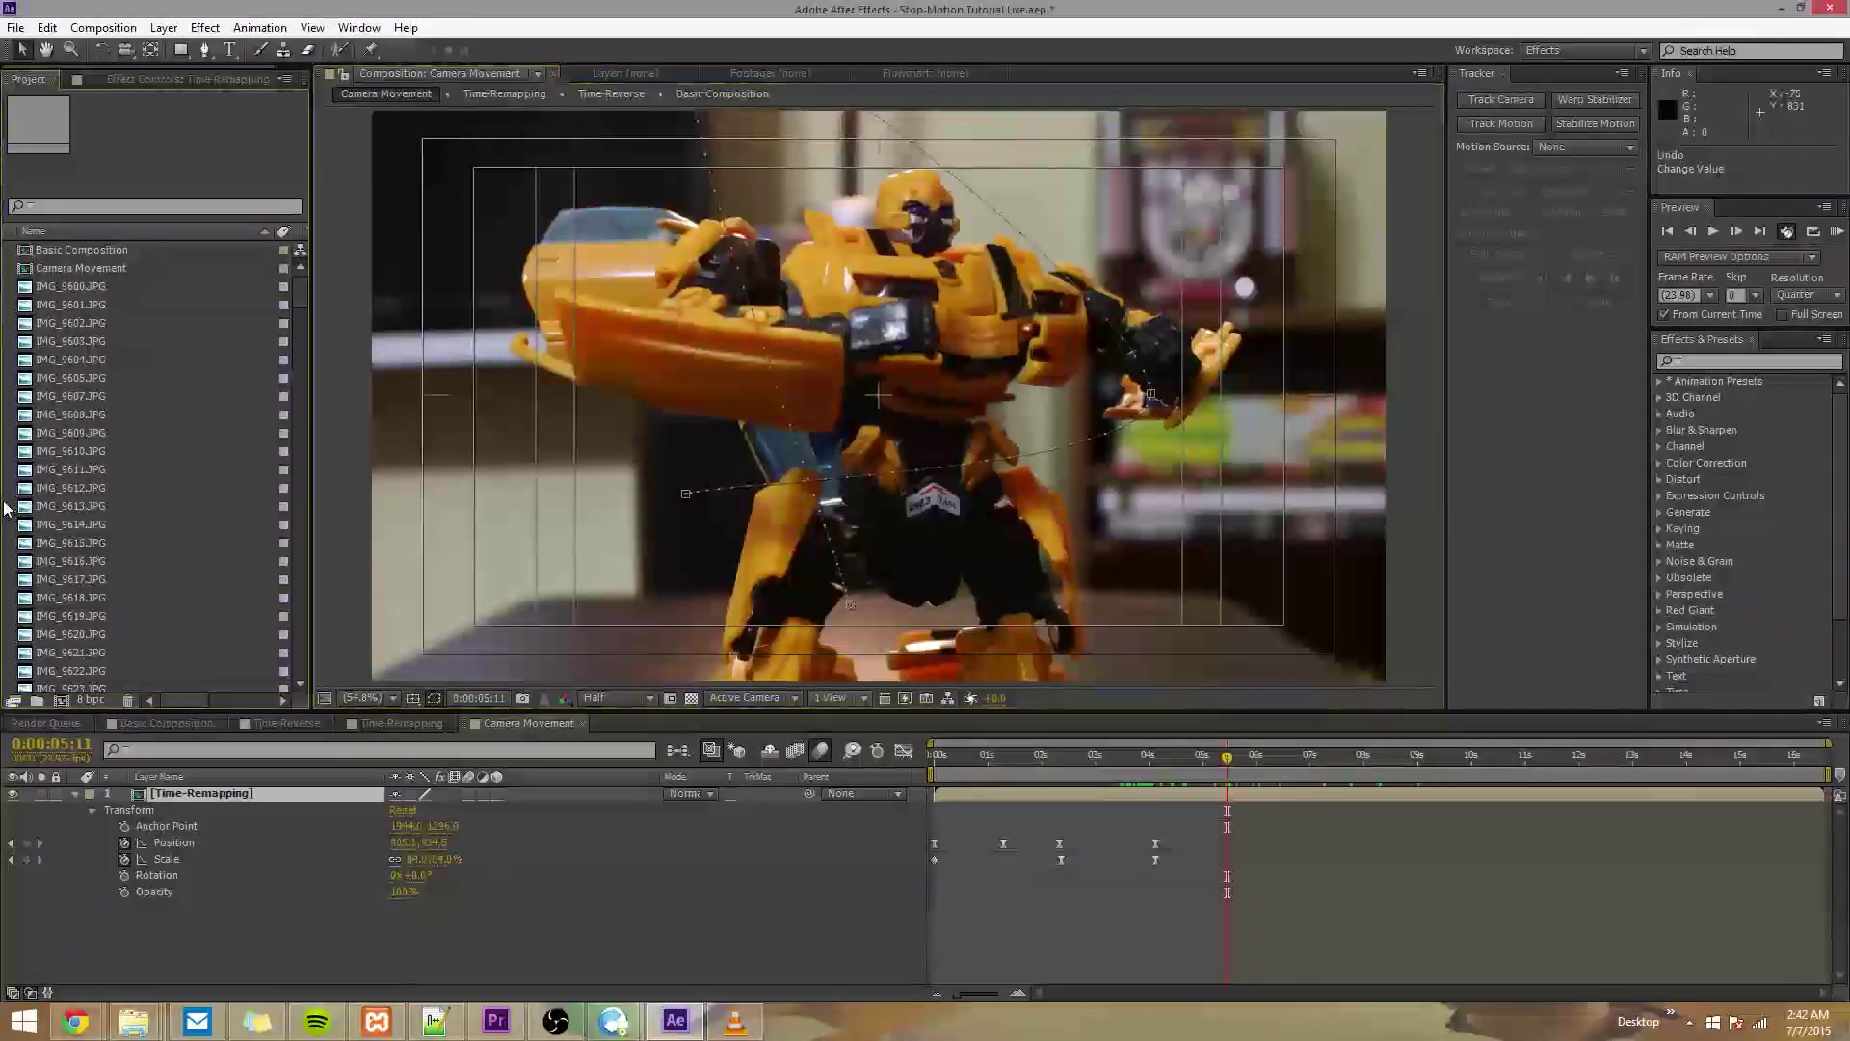
{"action": "key", "text": "ctrl+i"}
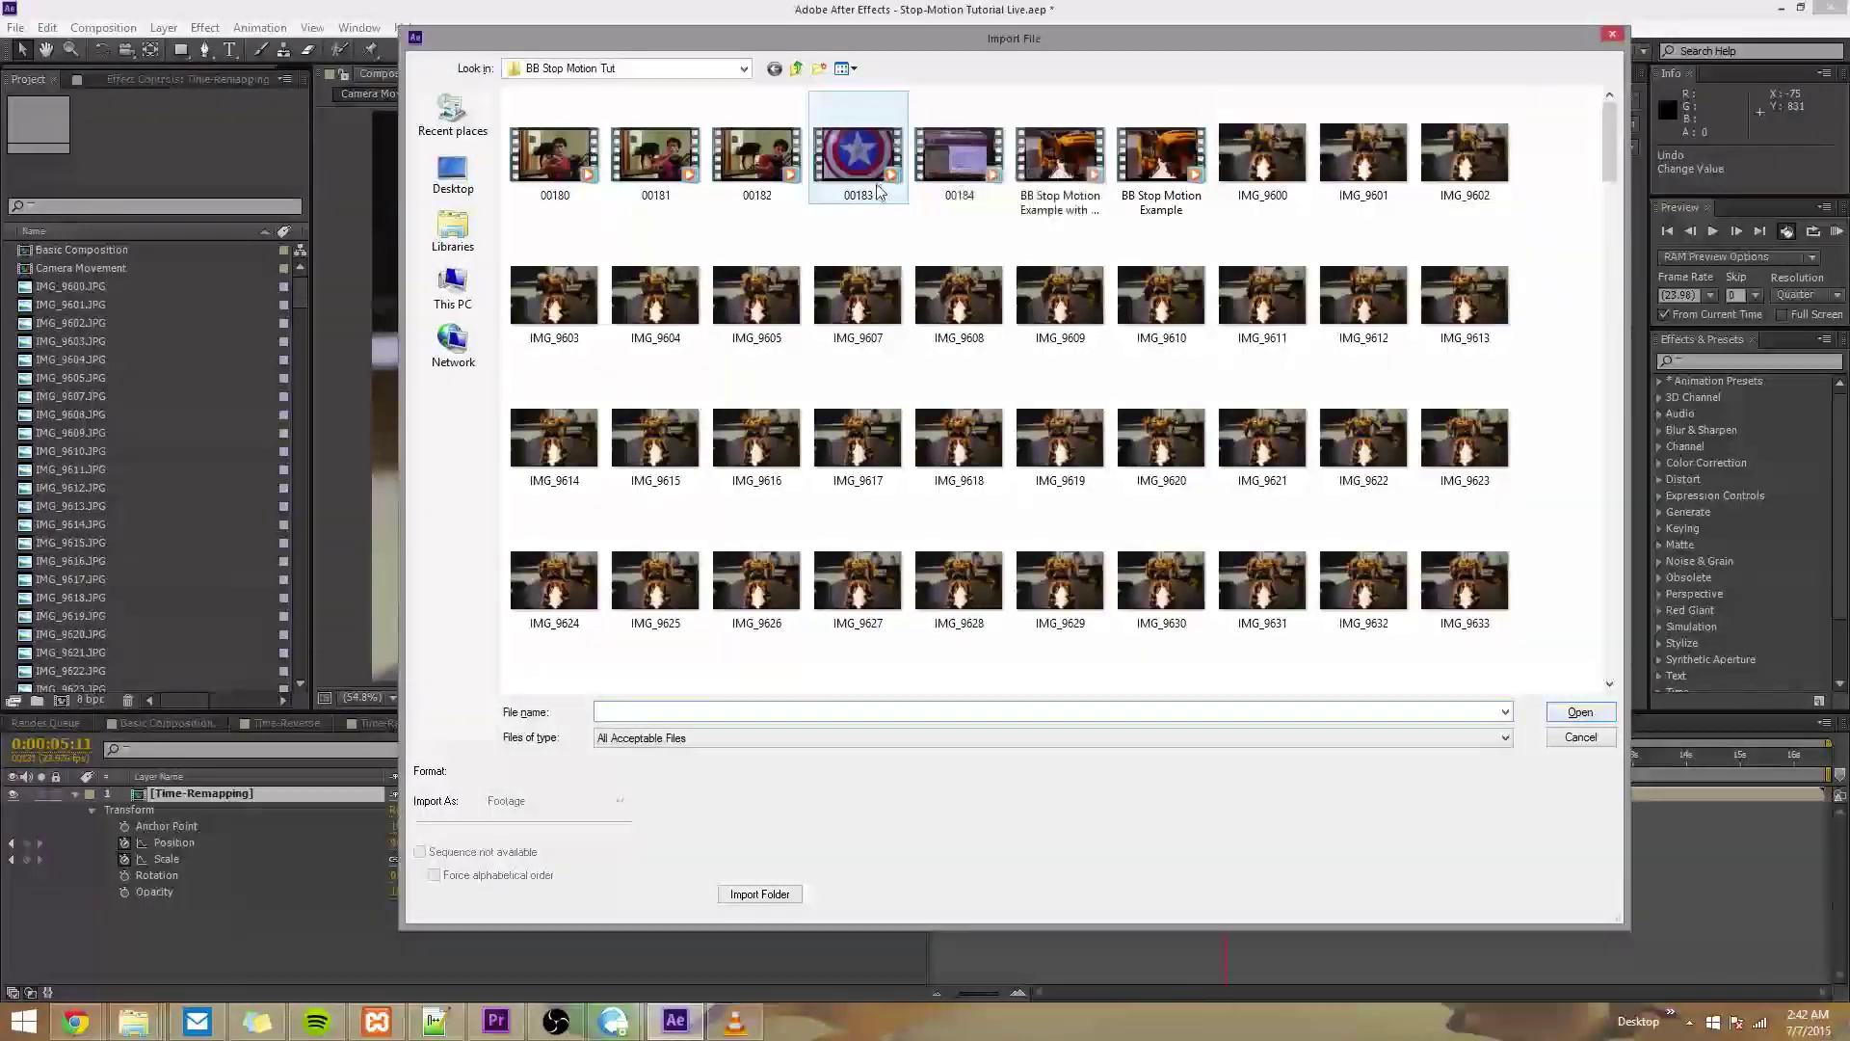
- Import 00184.MTS, preview it to about 20 seconds, and return to Camera Movement
{"action": "double_click", "coordinate": [964, 159]}
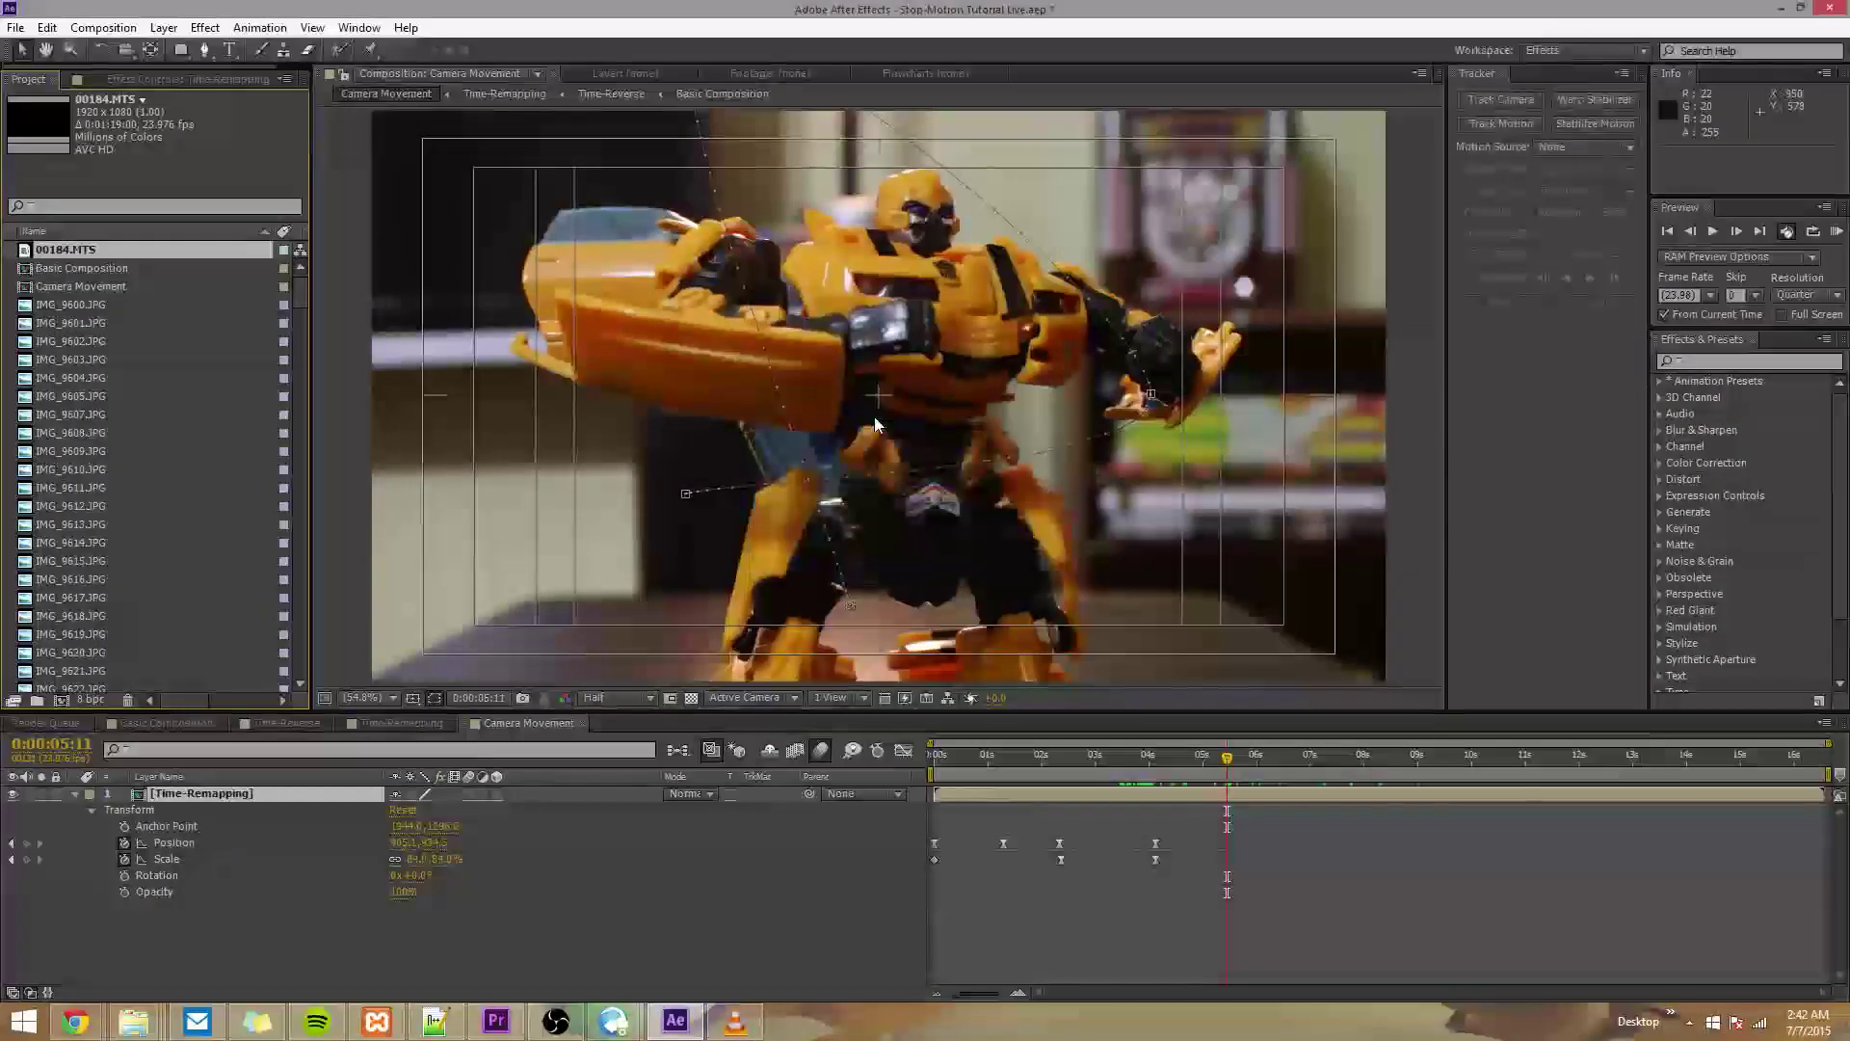
{"action": "double_click", "coordinate": [79, 249]}
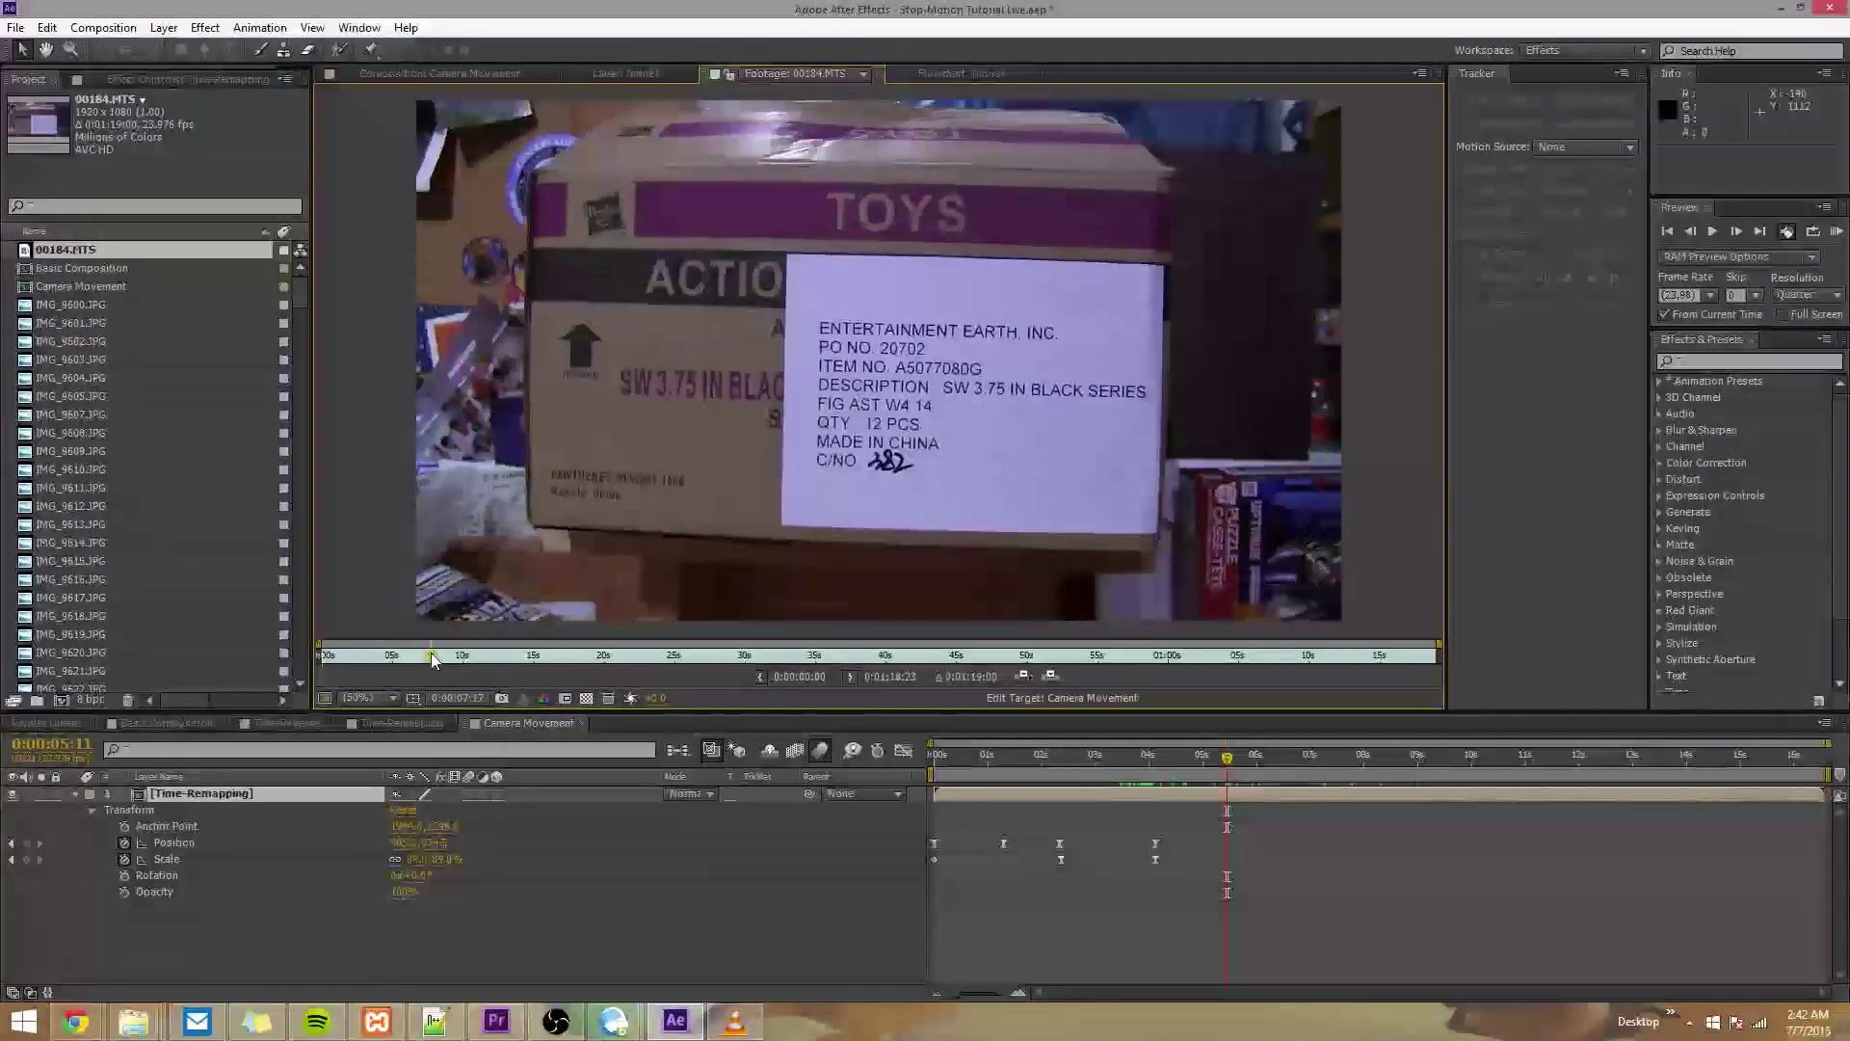
{"action": "left_click_drag", "start_coordinate": [431, 659], "coordinate": [1218, 650]}
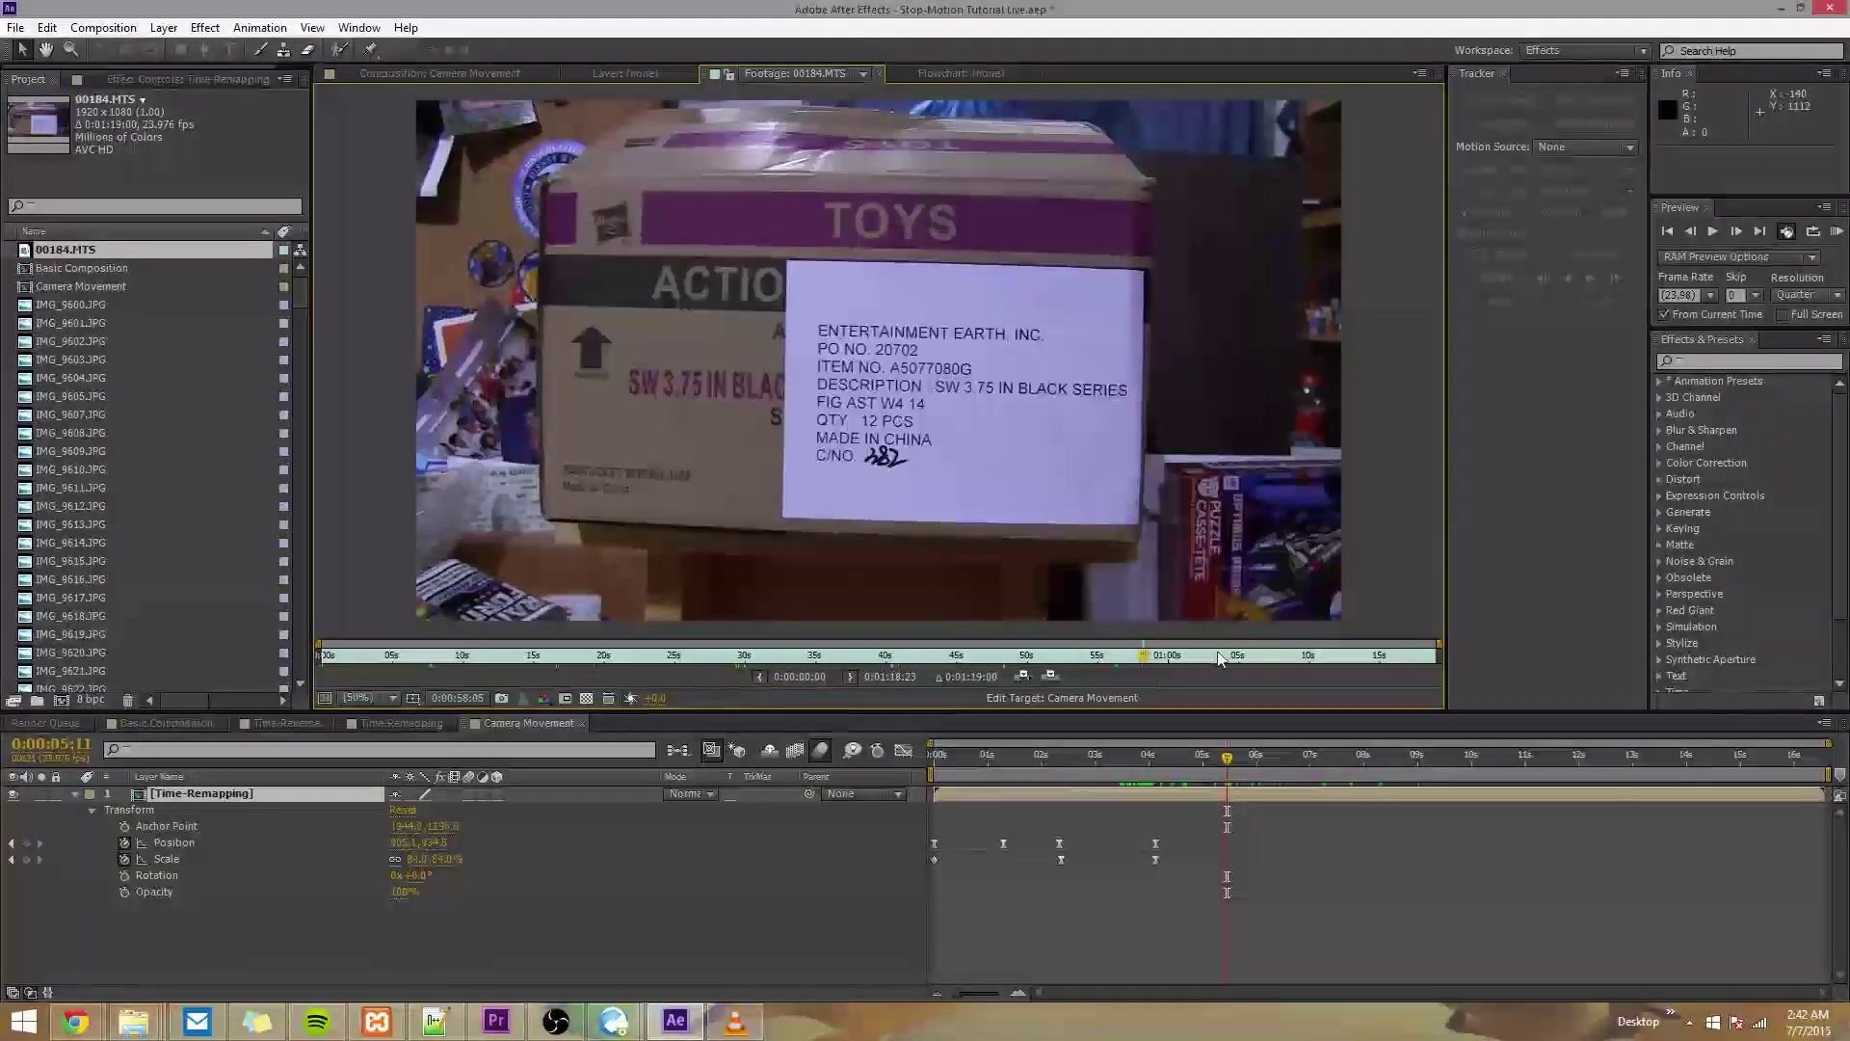
{"action": "left_click", "coordinate": [406, 80]}
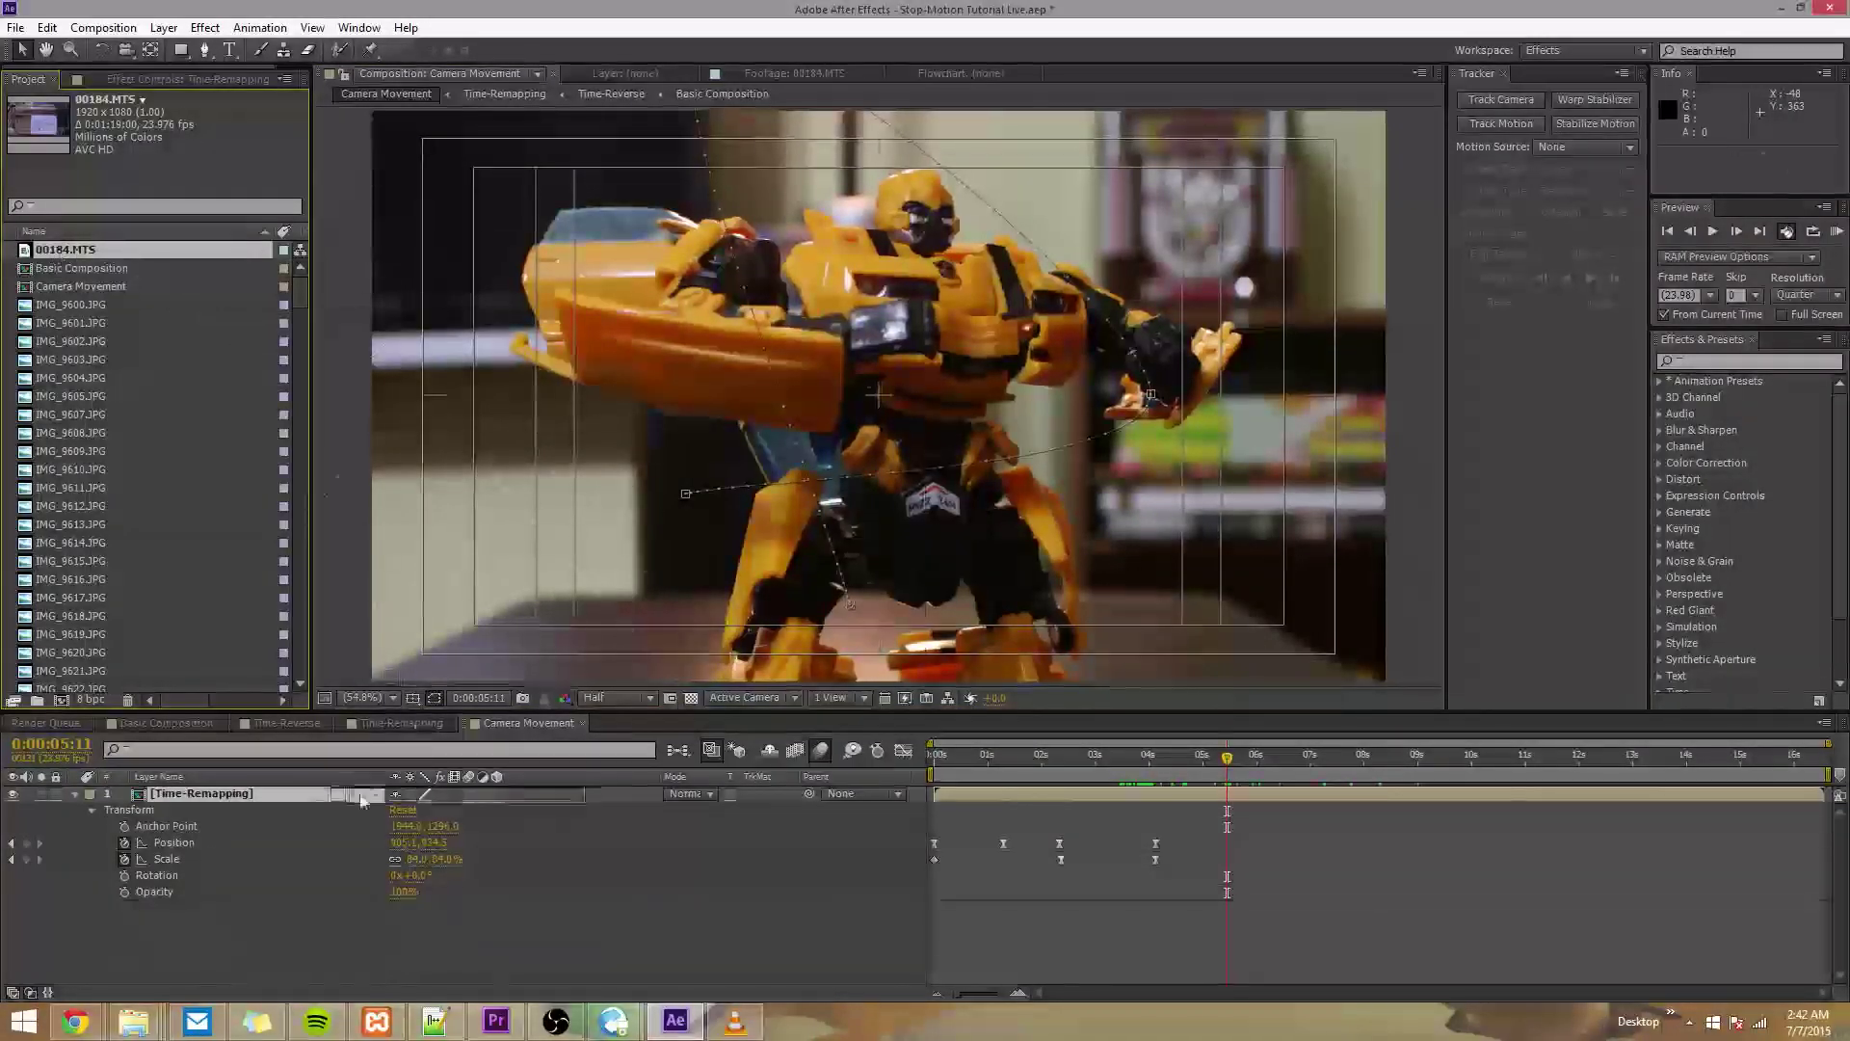
- Put 00184.MTS at the top of the timeline, slide it earlier, scrub it, then return to frame 0
{"action": "left_click_drag", "start_coordinate": [210, 787], "coordinate": [222, 800]}
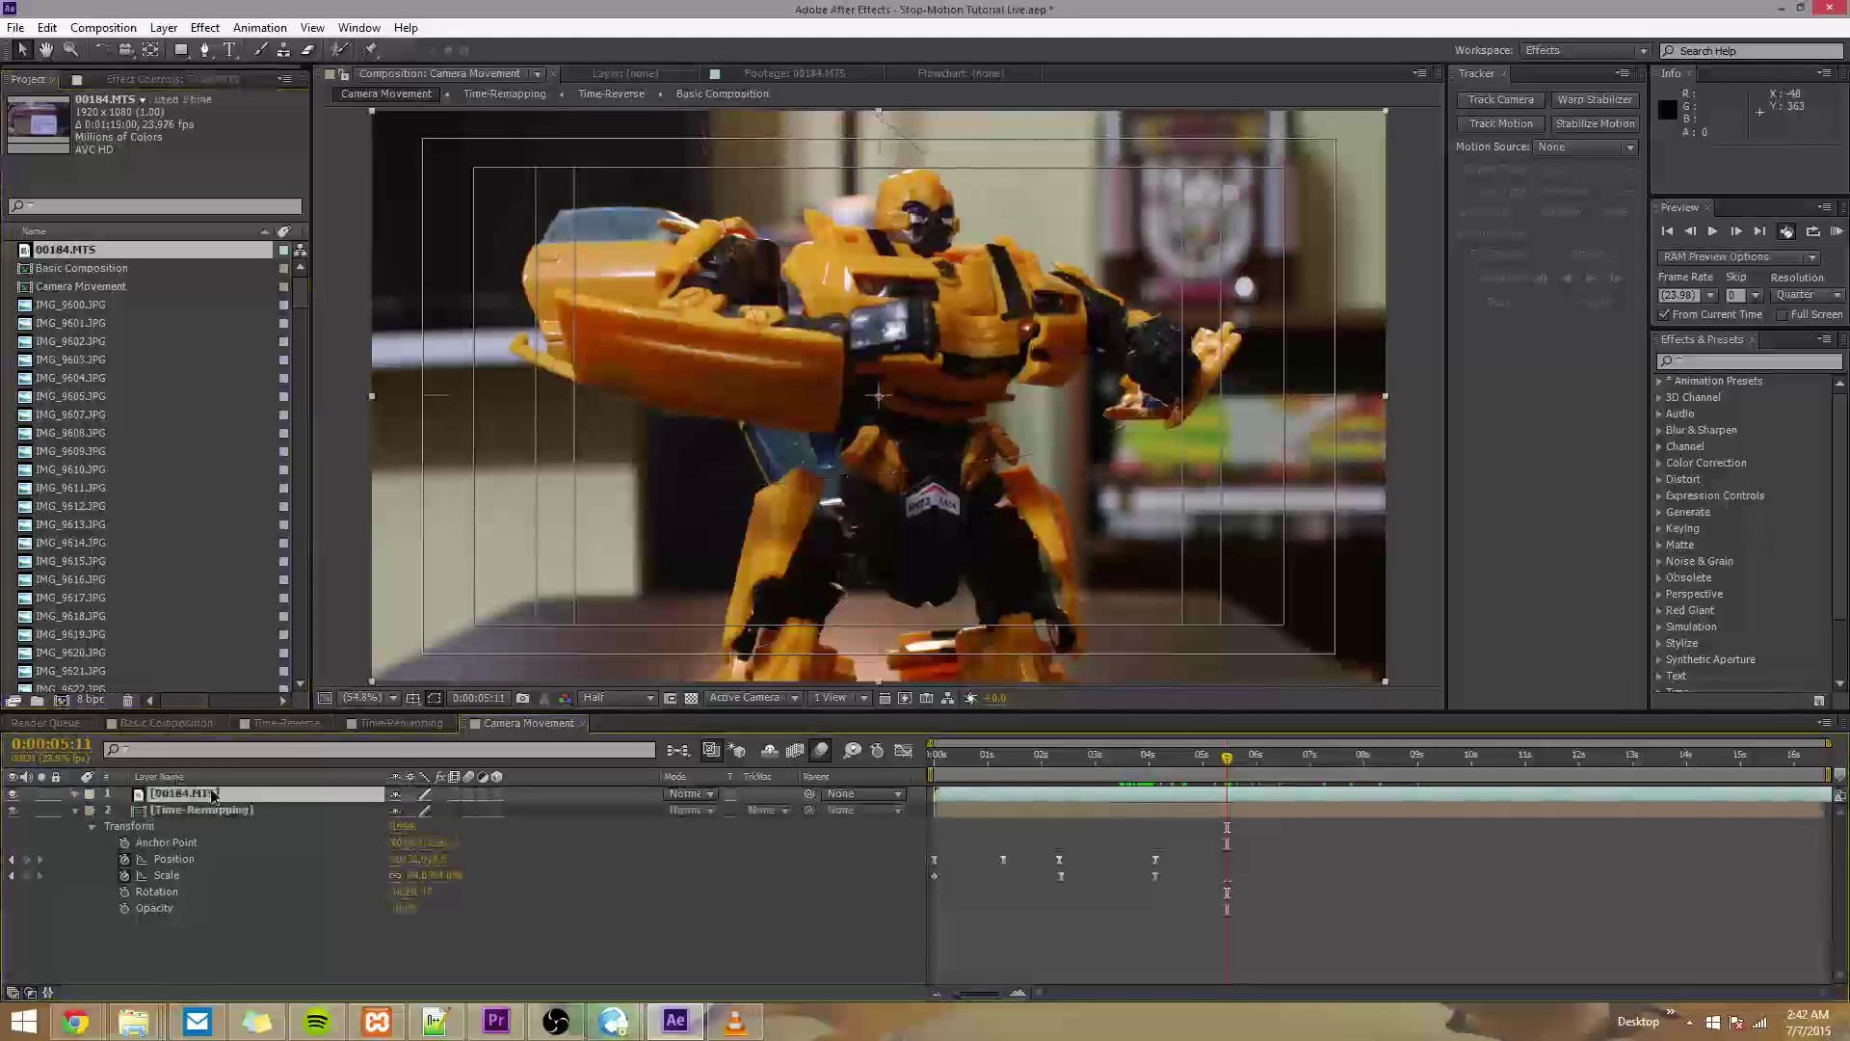
{"action": "left_click_drag", "start_coordinate": [1280, 797], "coordinate": [937, 768]}
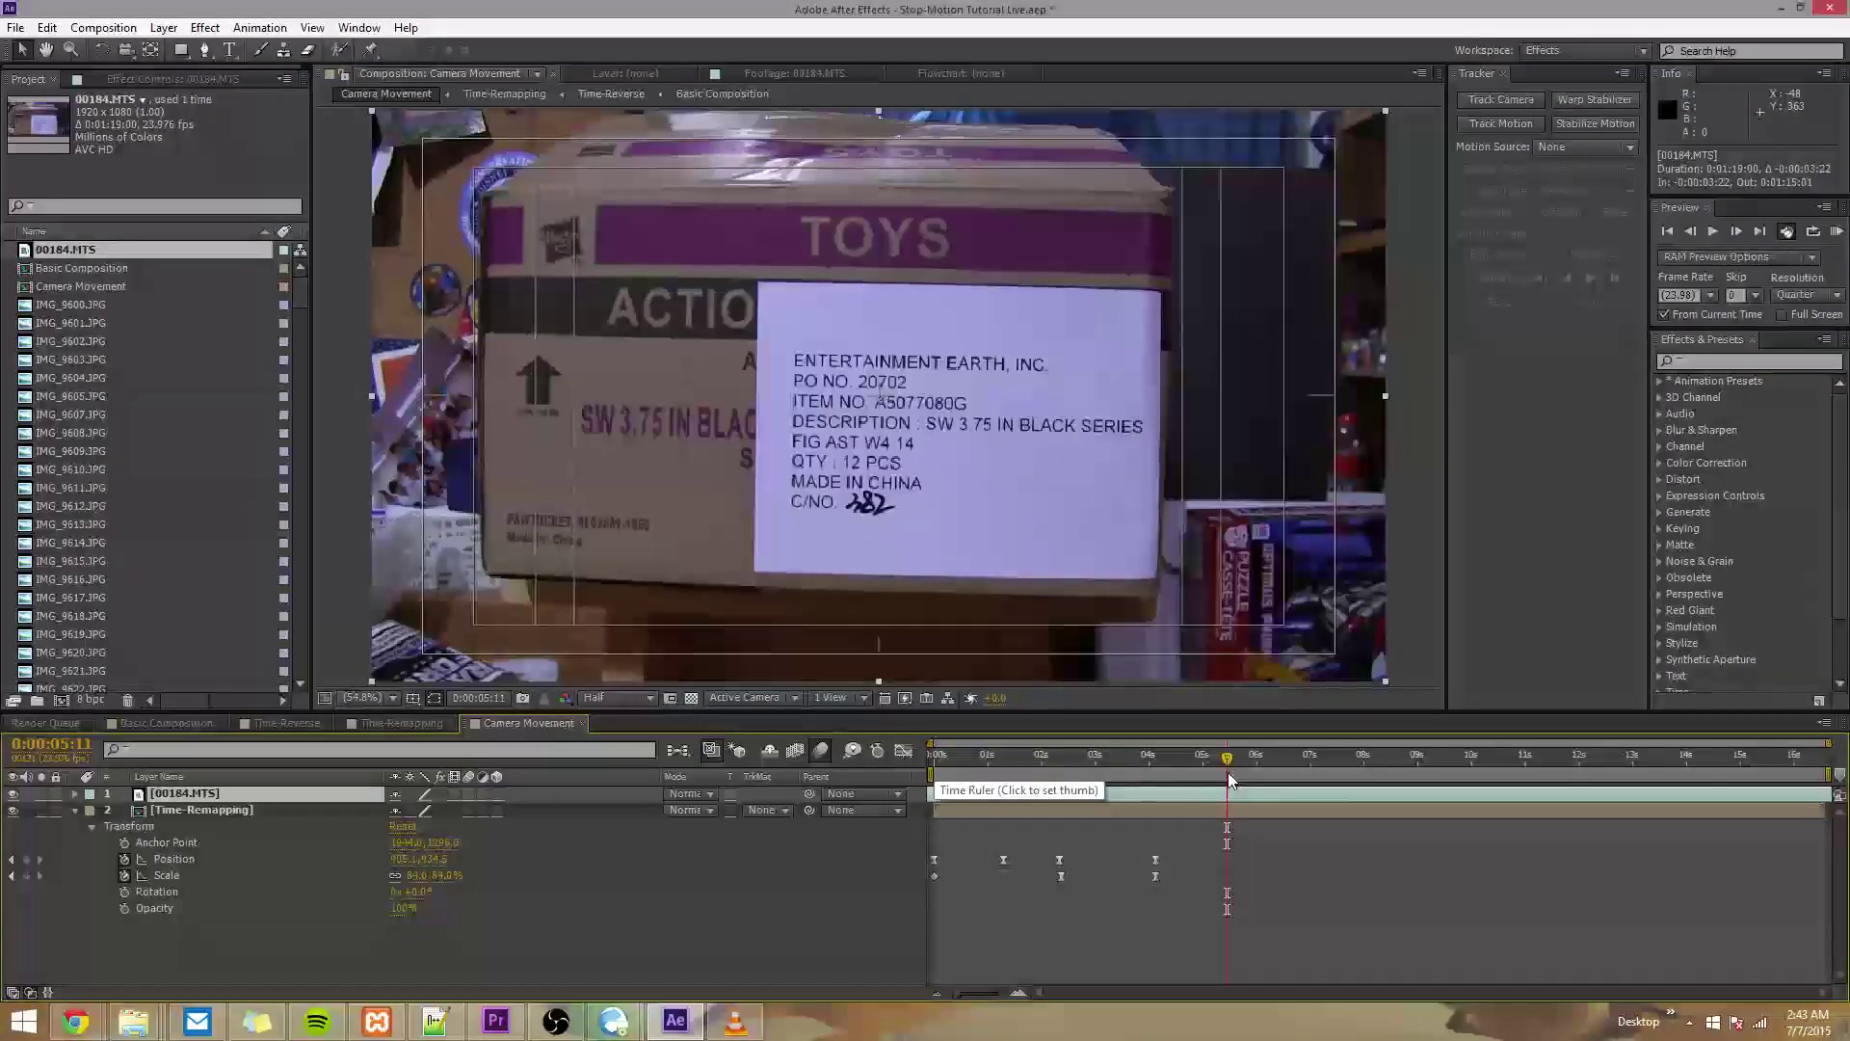
{"action": "left_click_drag", "start_coordinate": [1228, 757], "coordinate": [1021, 757]}
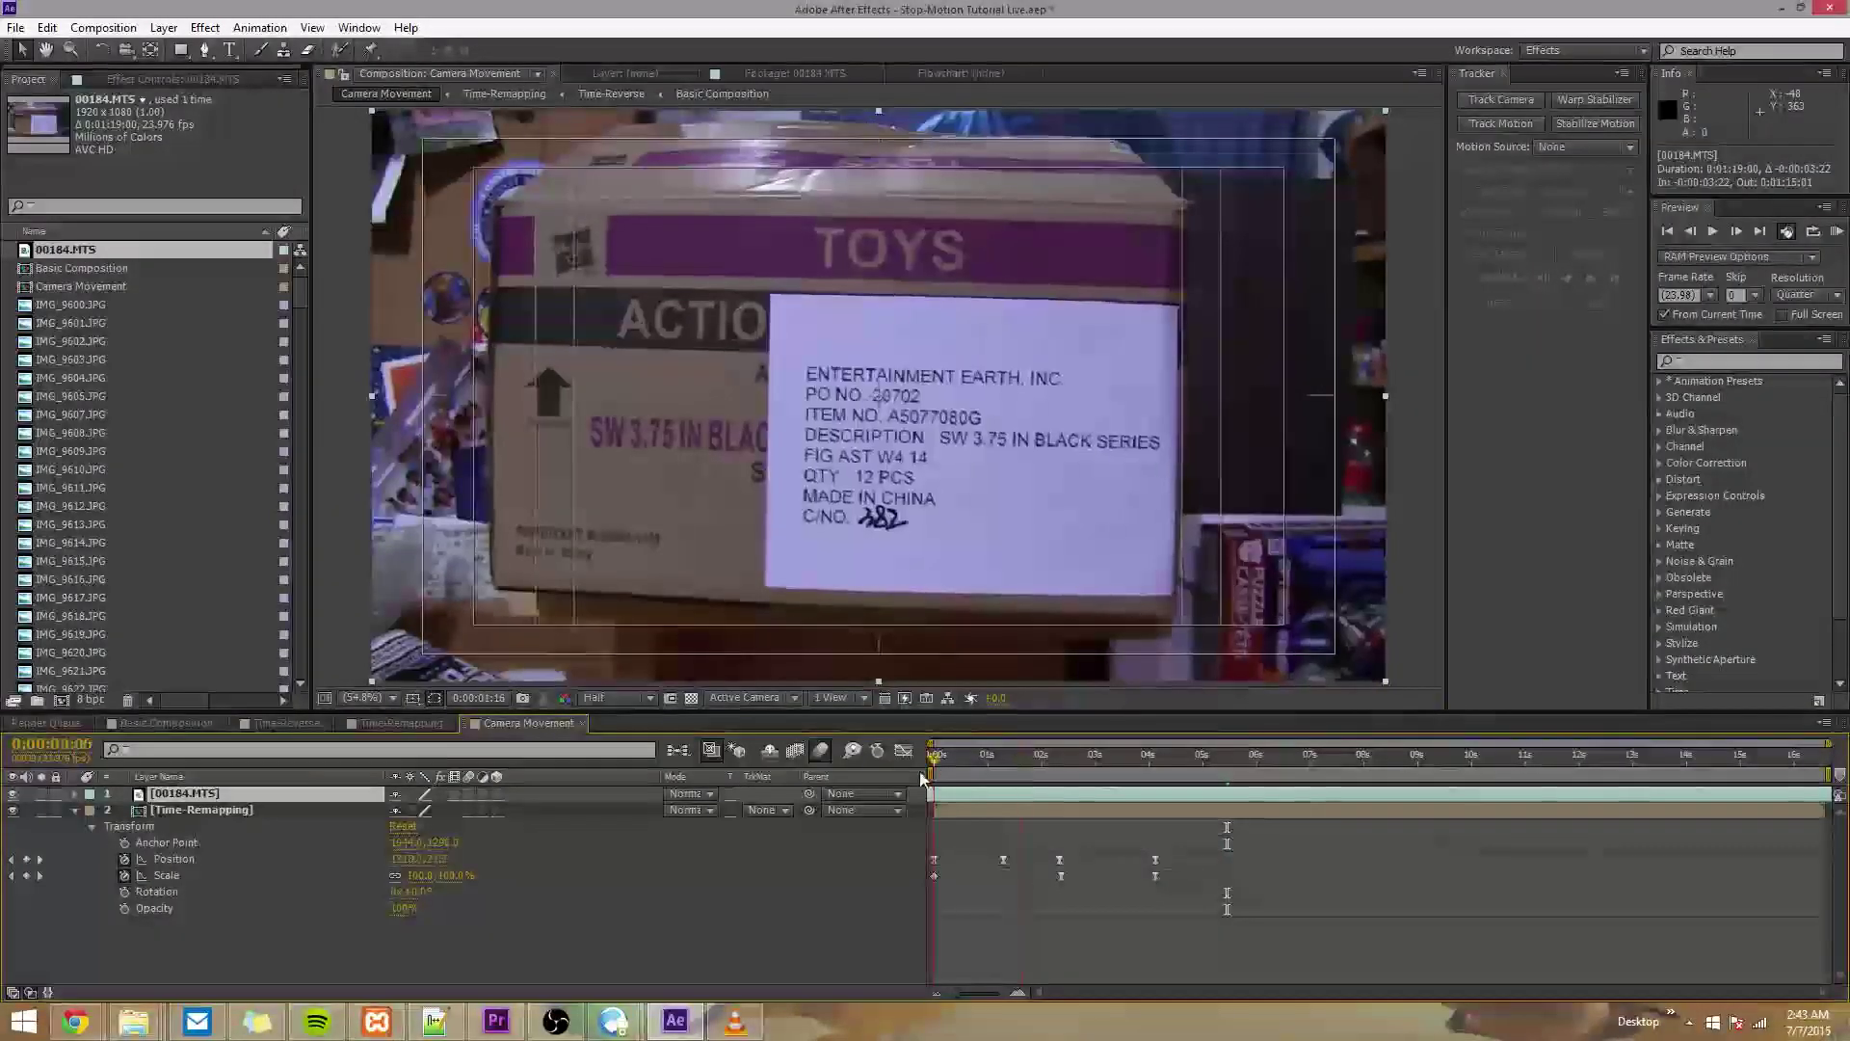
{"action": "key", "text": "Home"}
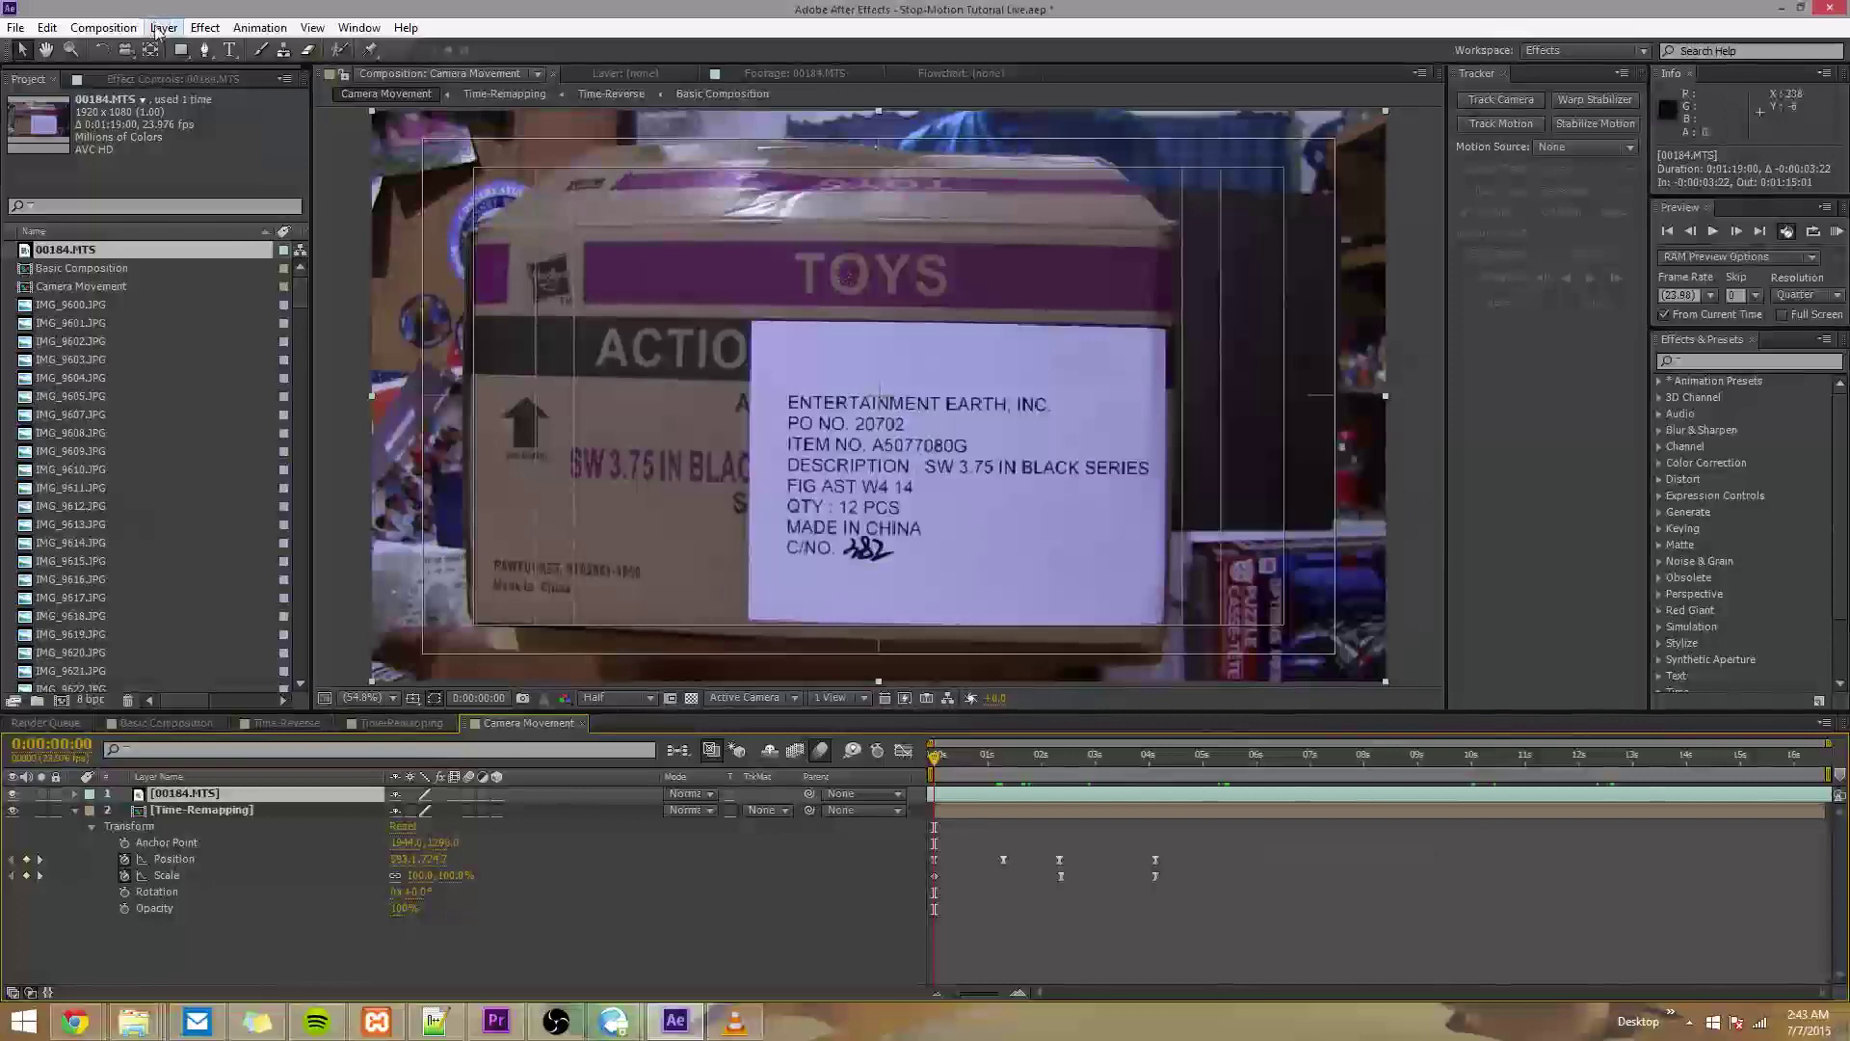
- Add Null 1 through Layer > New > Null Object, then select the 00184.MTS layer
{"action": "left_click", "coordinate": [162, 28]}
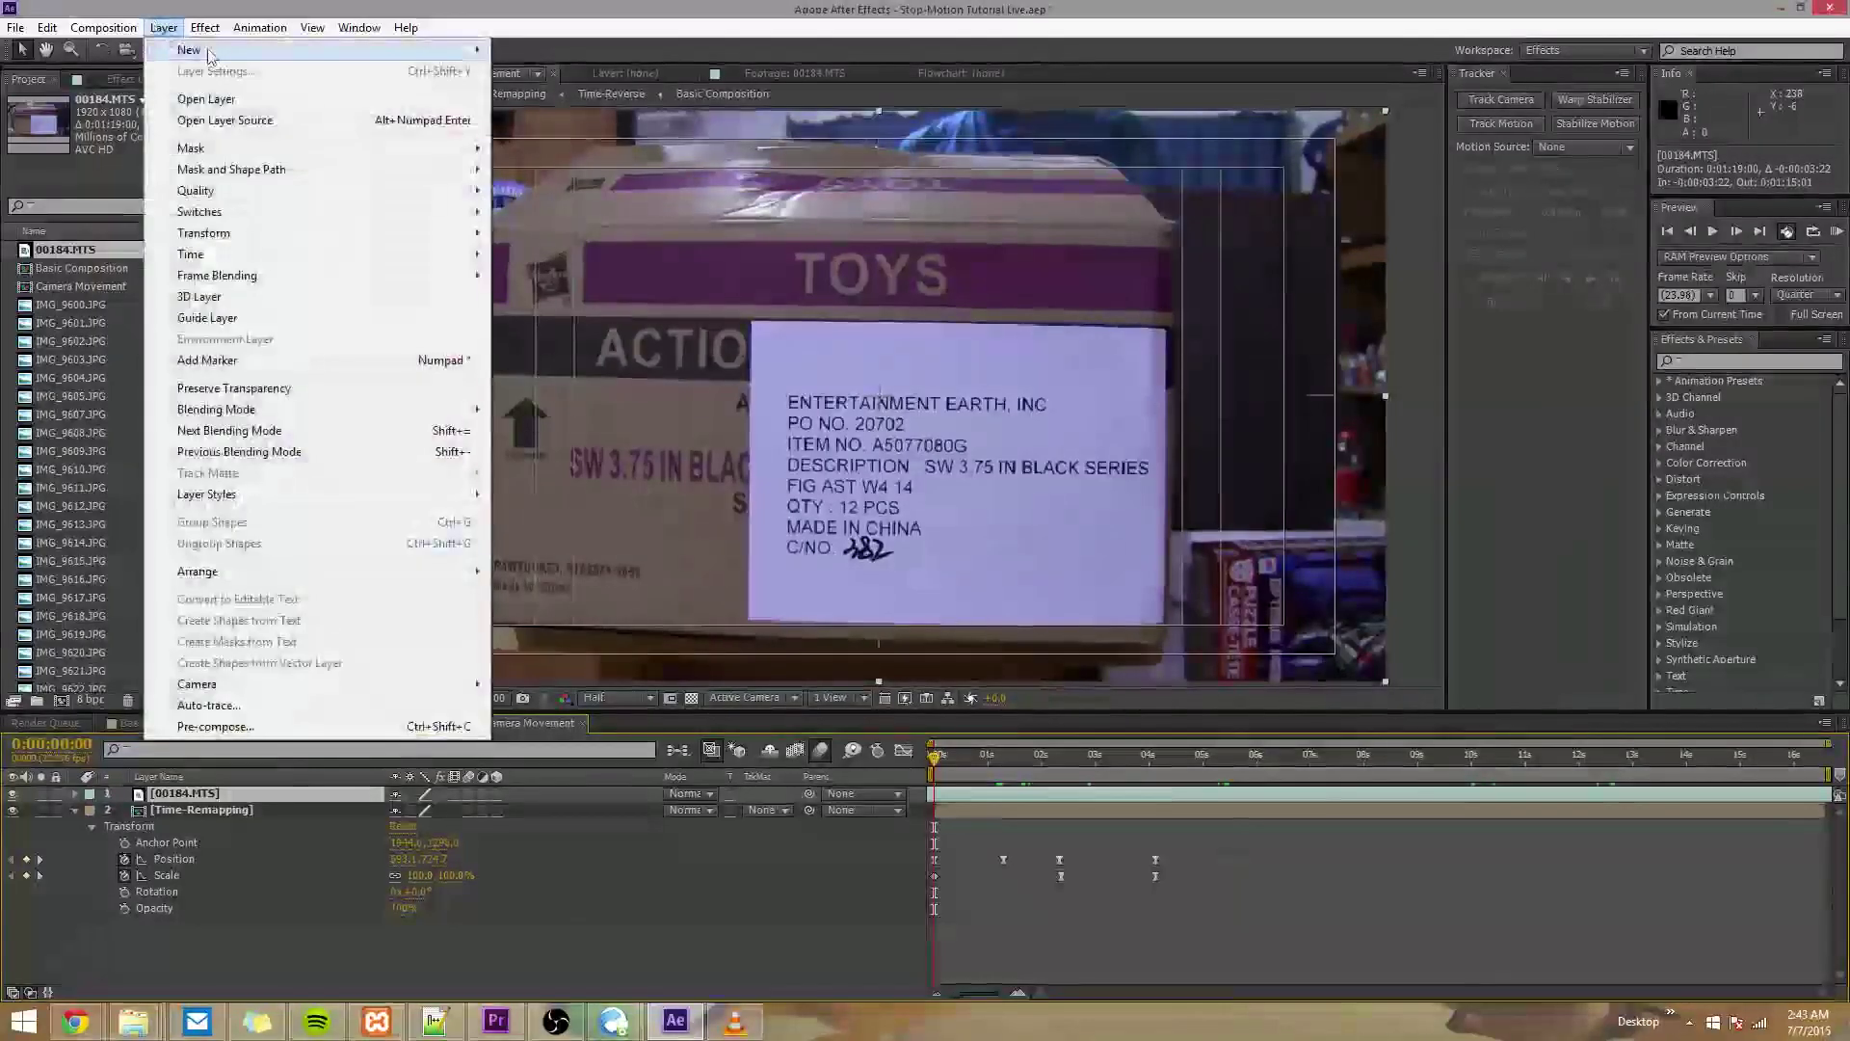
{"action": "mouse_move", "coordinate": [210, 55]}
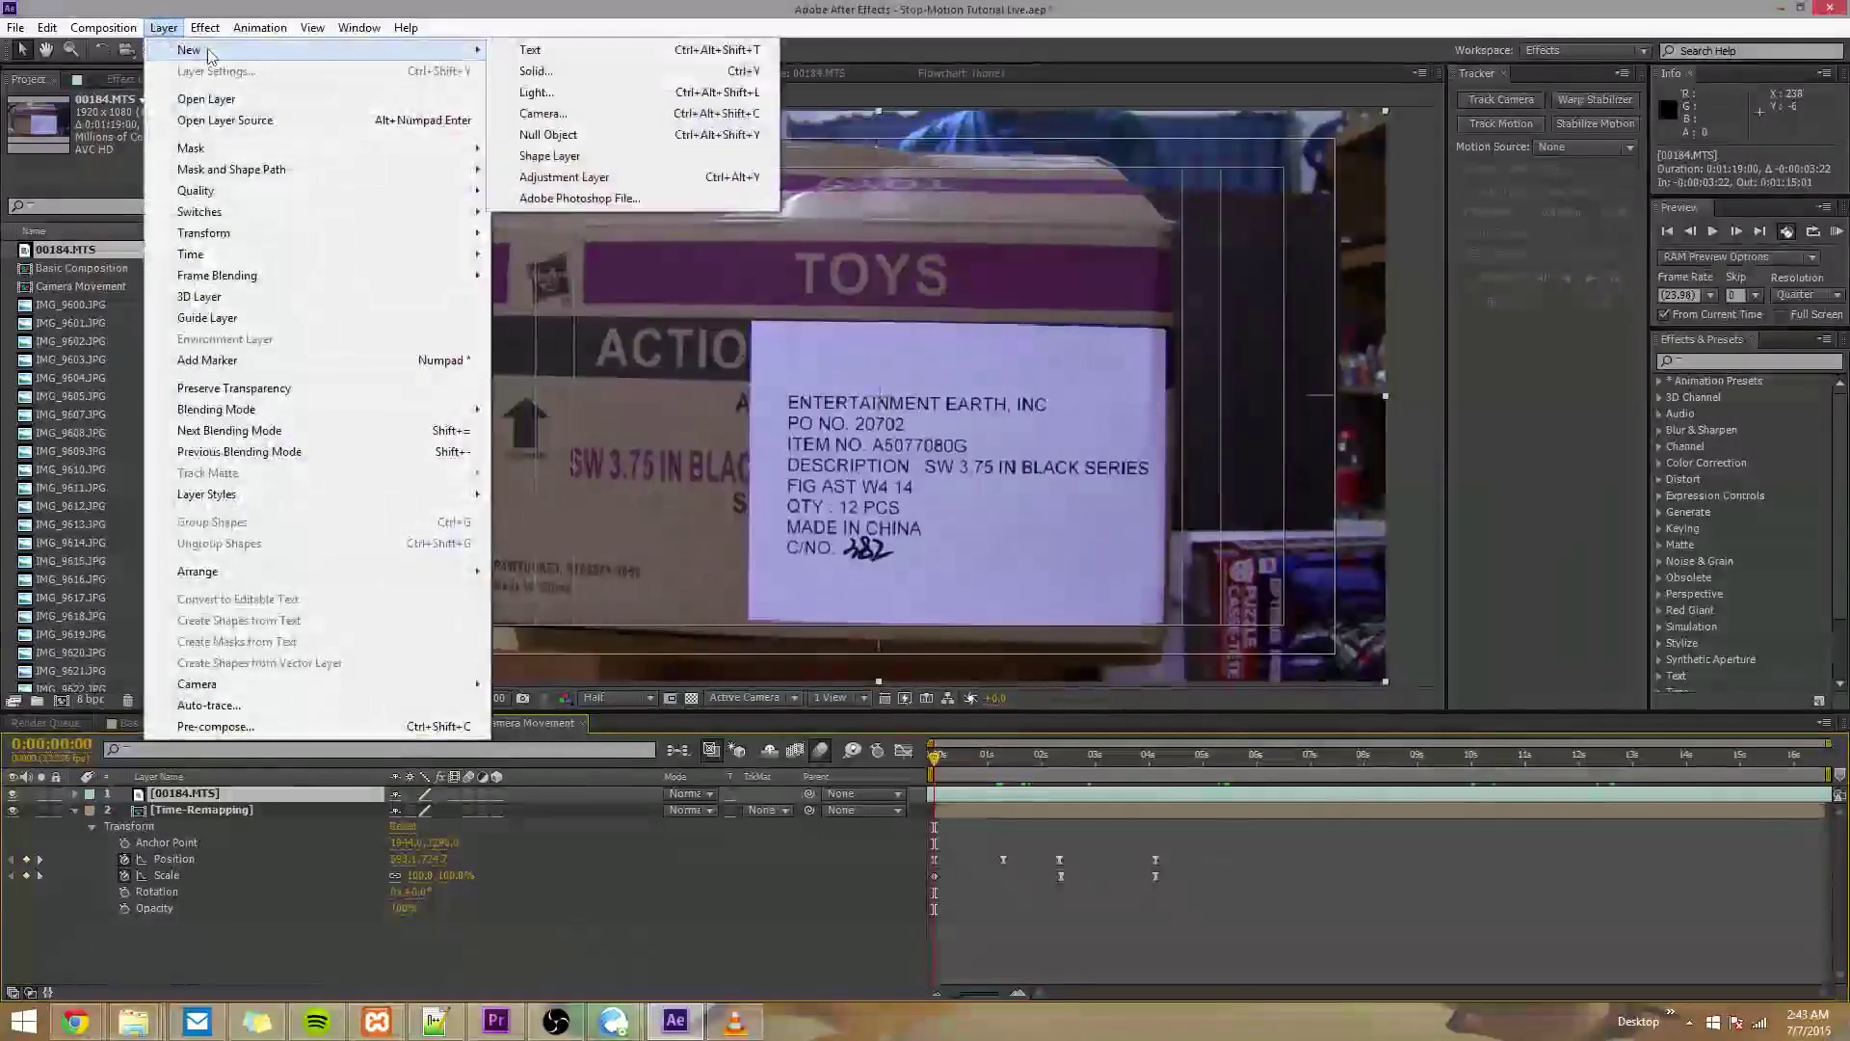
{"action": "left_click", "coordinate": [615, 135]}
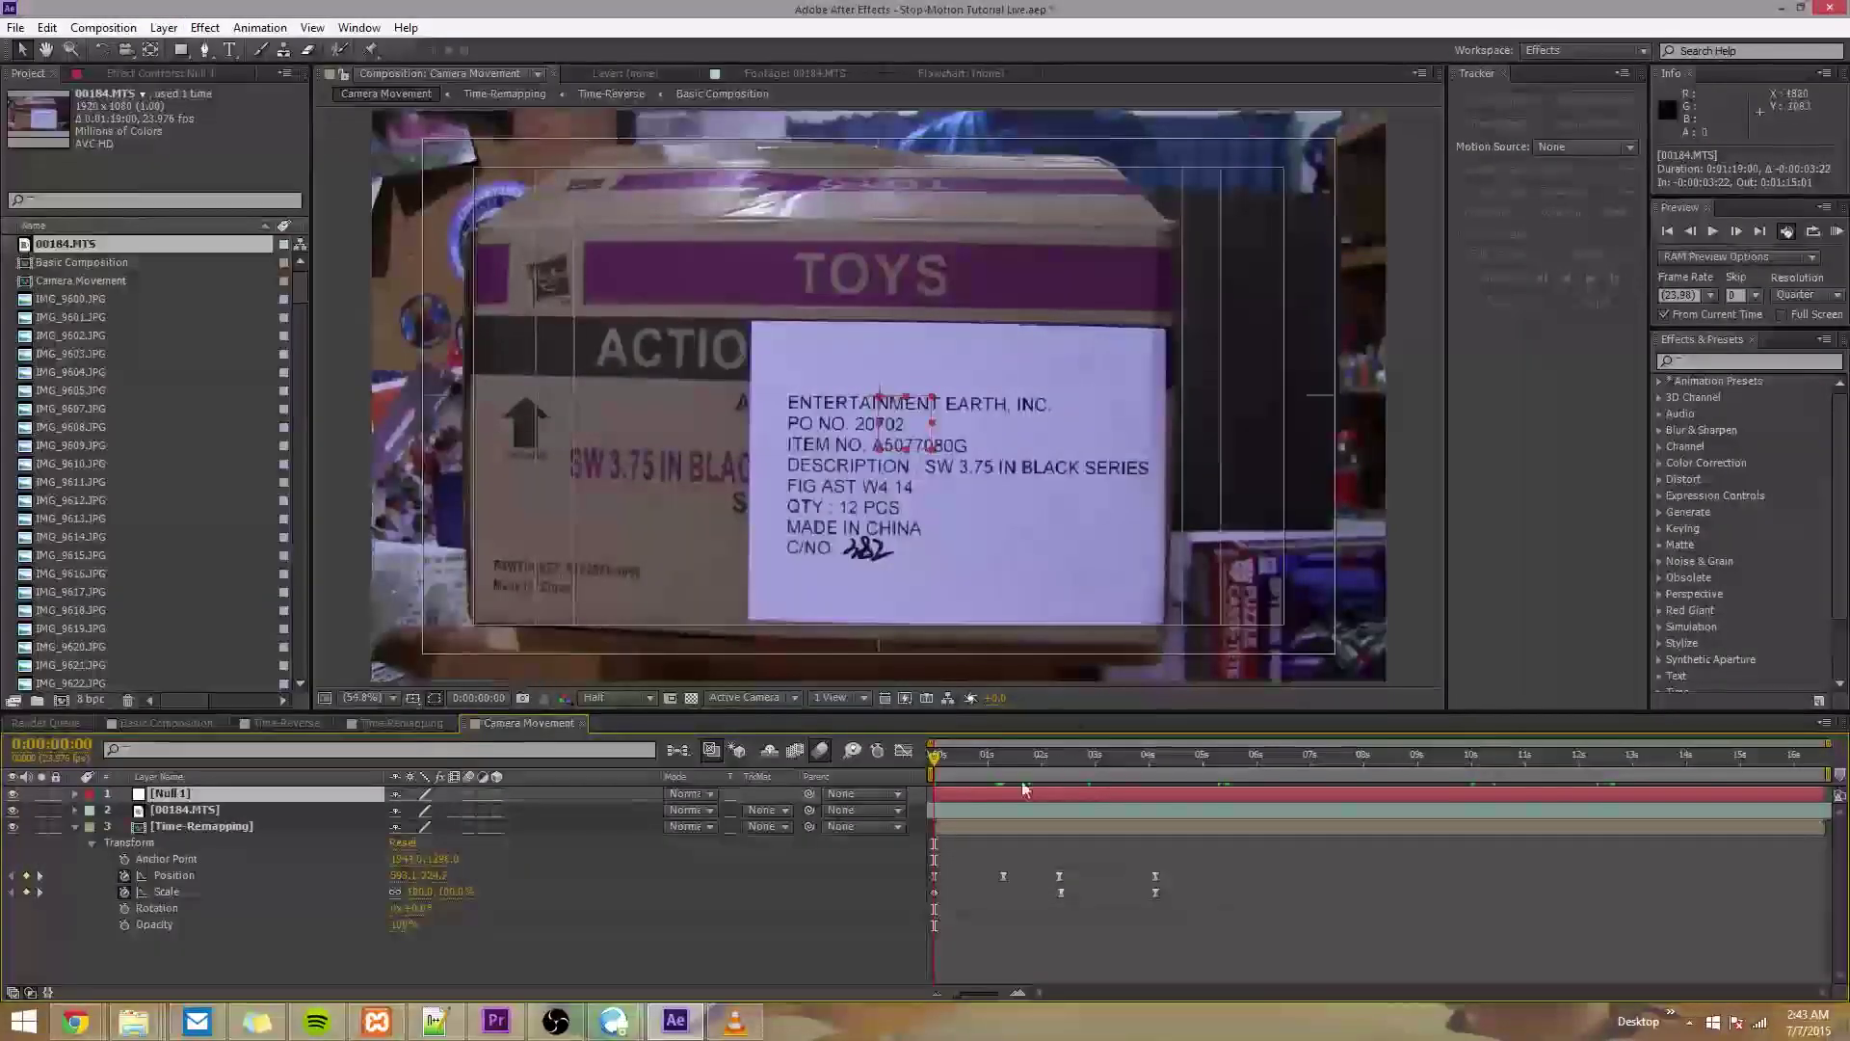
{"action": "left_click", "coordinate": [962, 817]}
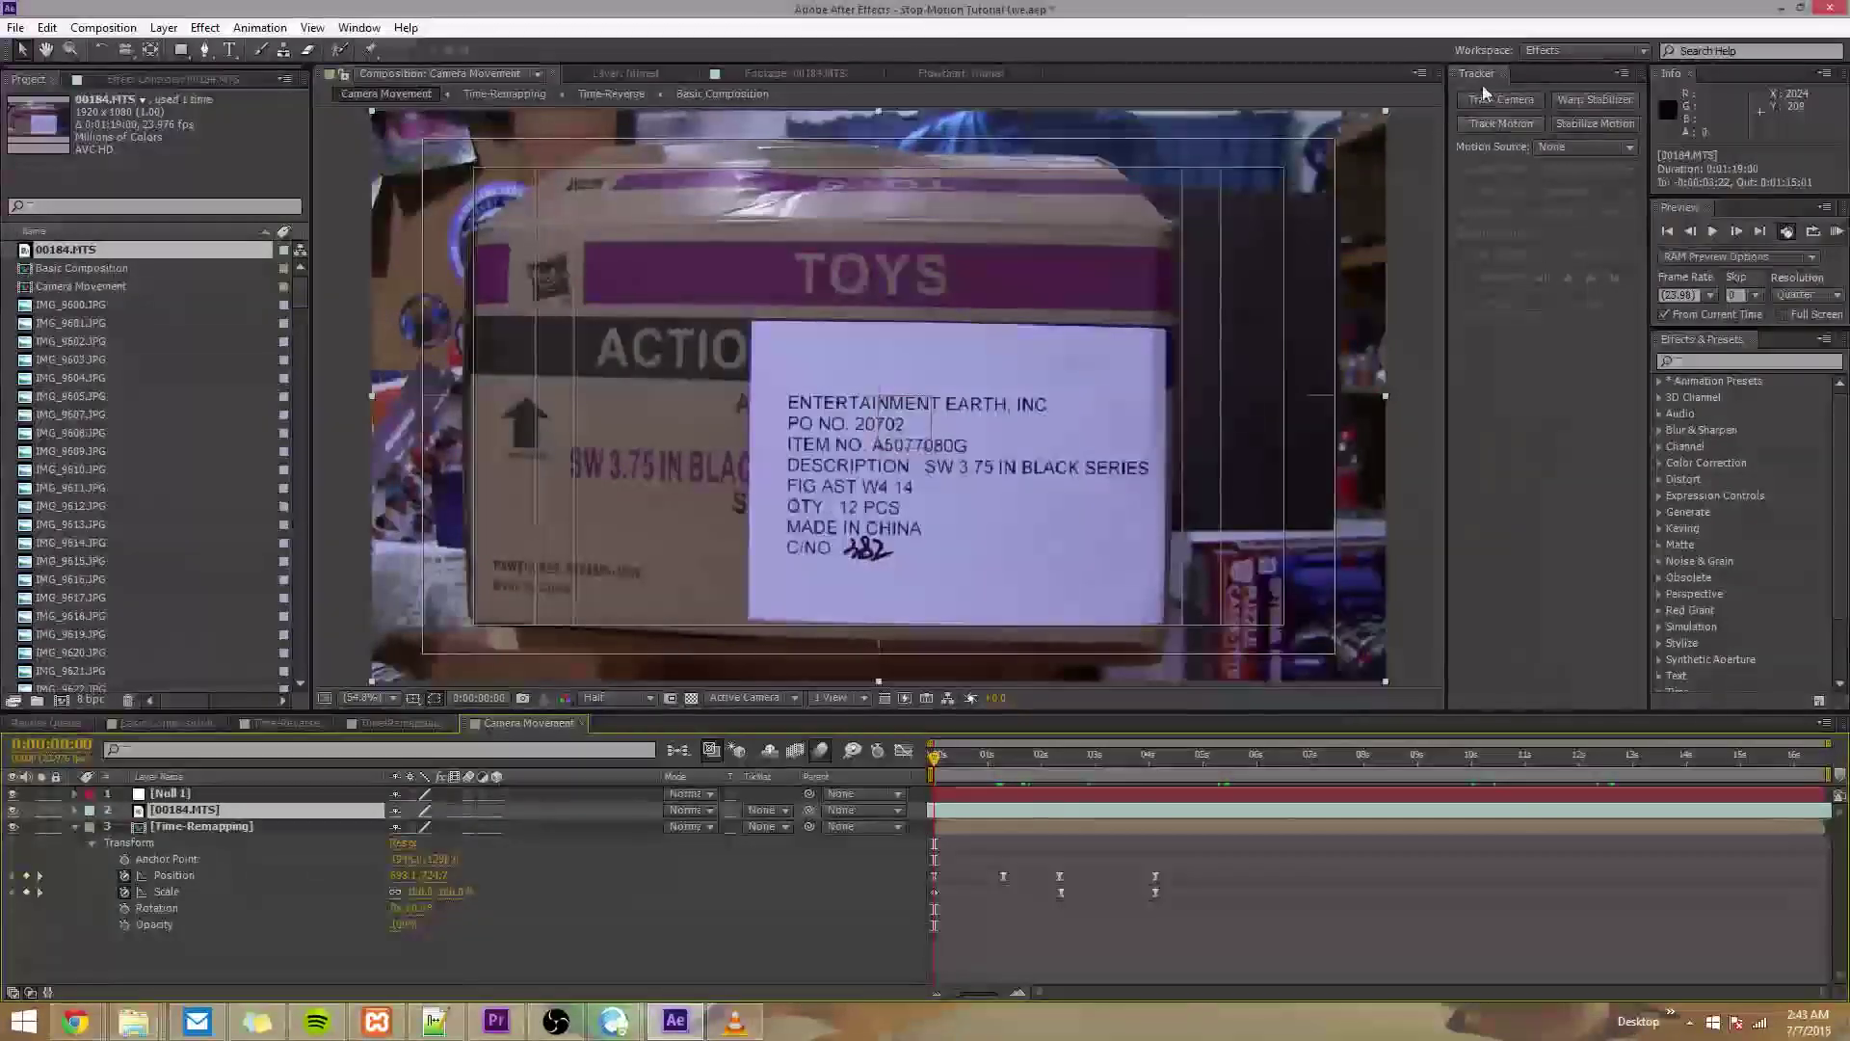
- Restore the Tracker panel and start Track Motion on the 00184.MTS footage
{"action": "left_click", "coordinate": [364, 28]}
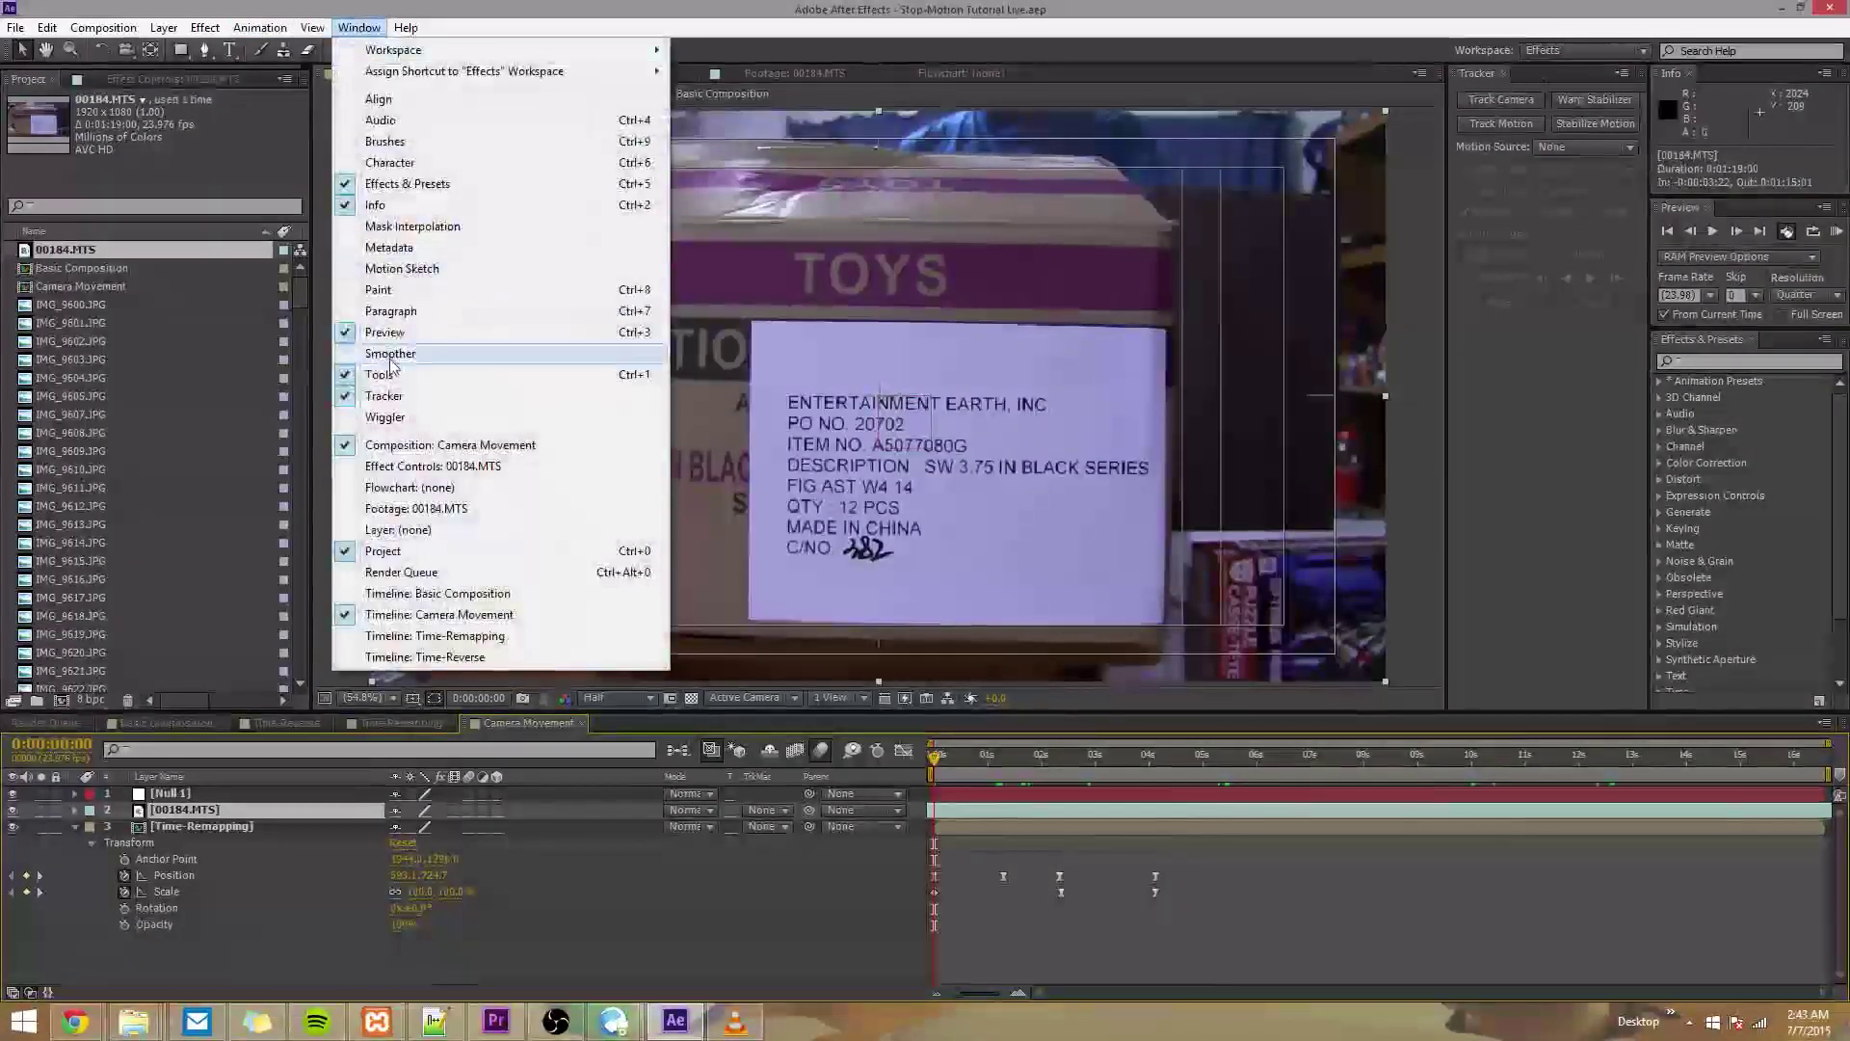
{"action": "left_click", "coordinate": [395, 396]}
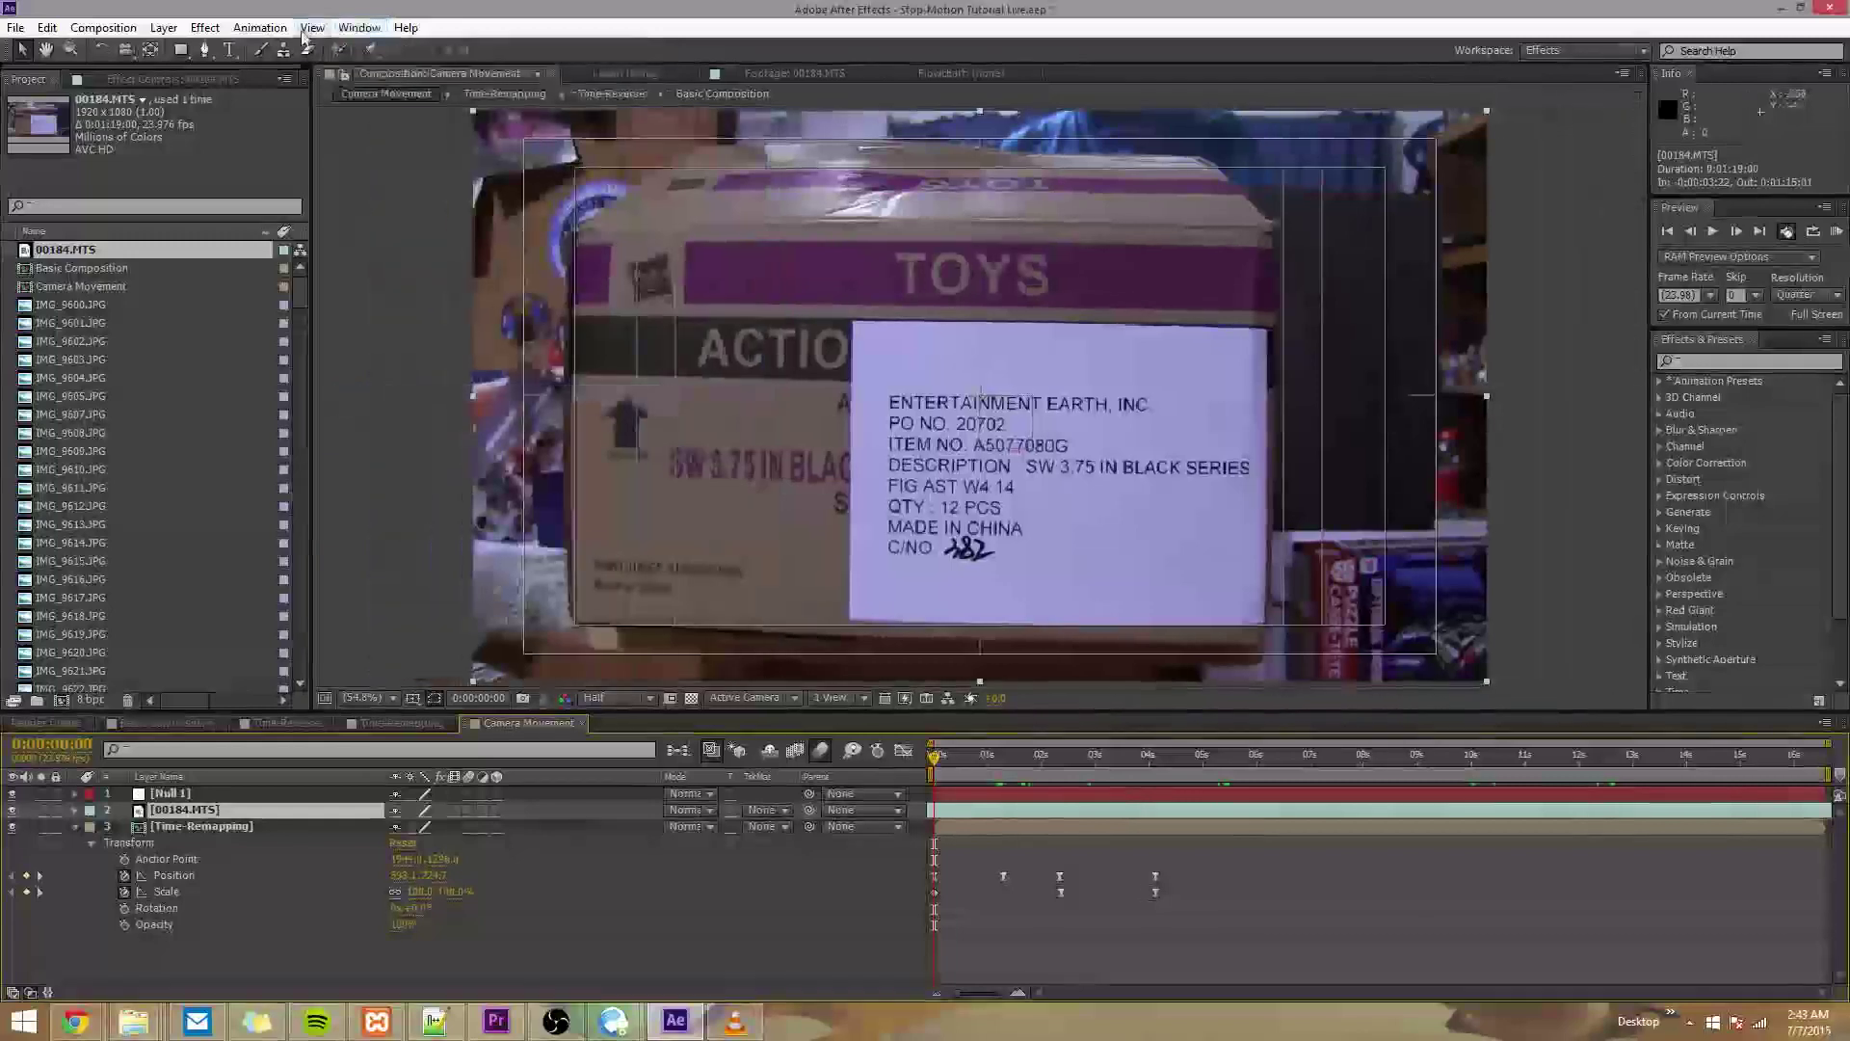
{"action": "left_click", "coordinate": [359, 27]}
{"action": "left_click", "coordinate": [414, 396]}
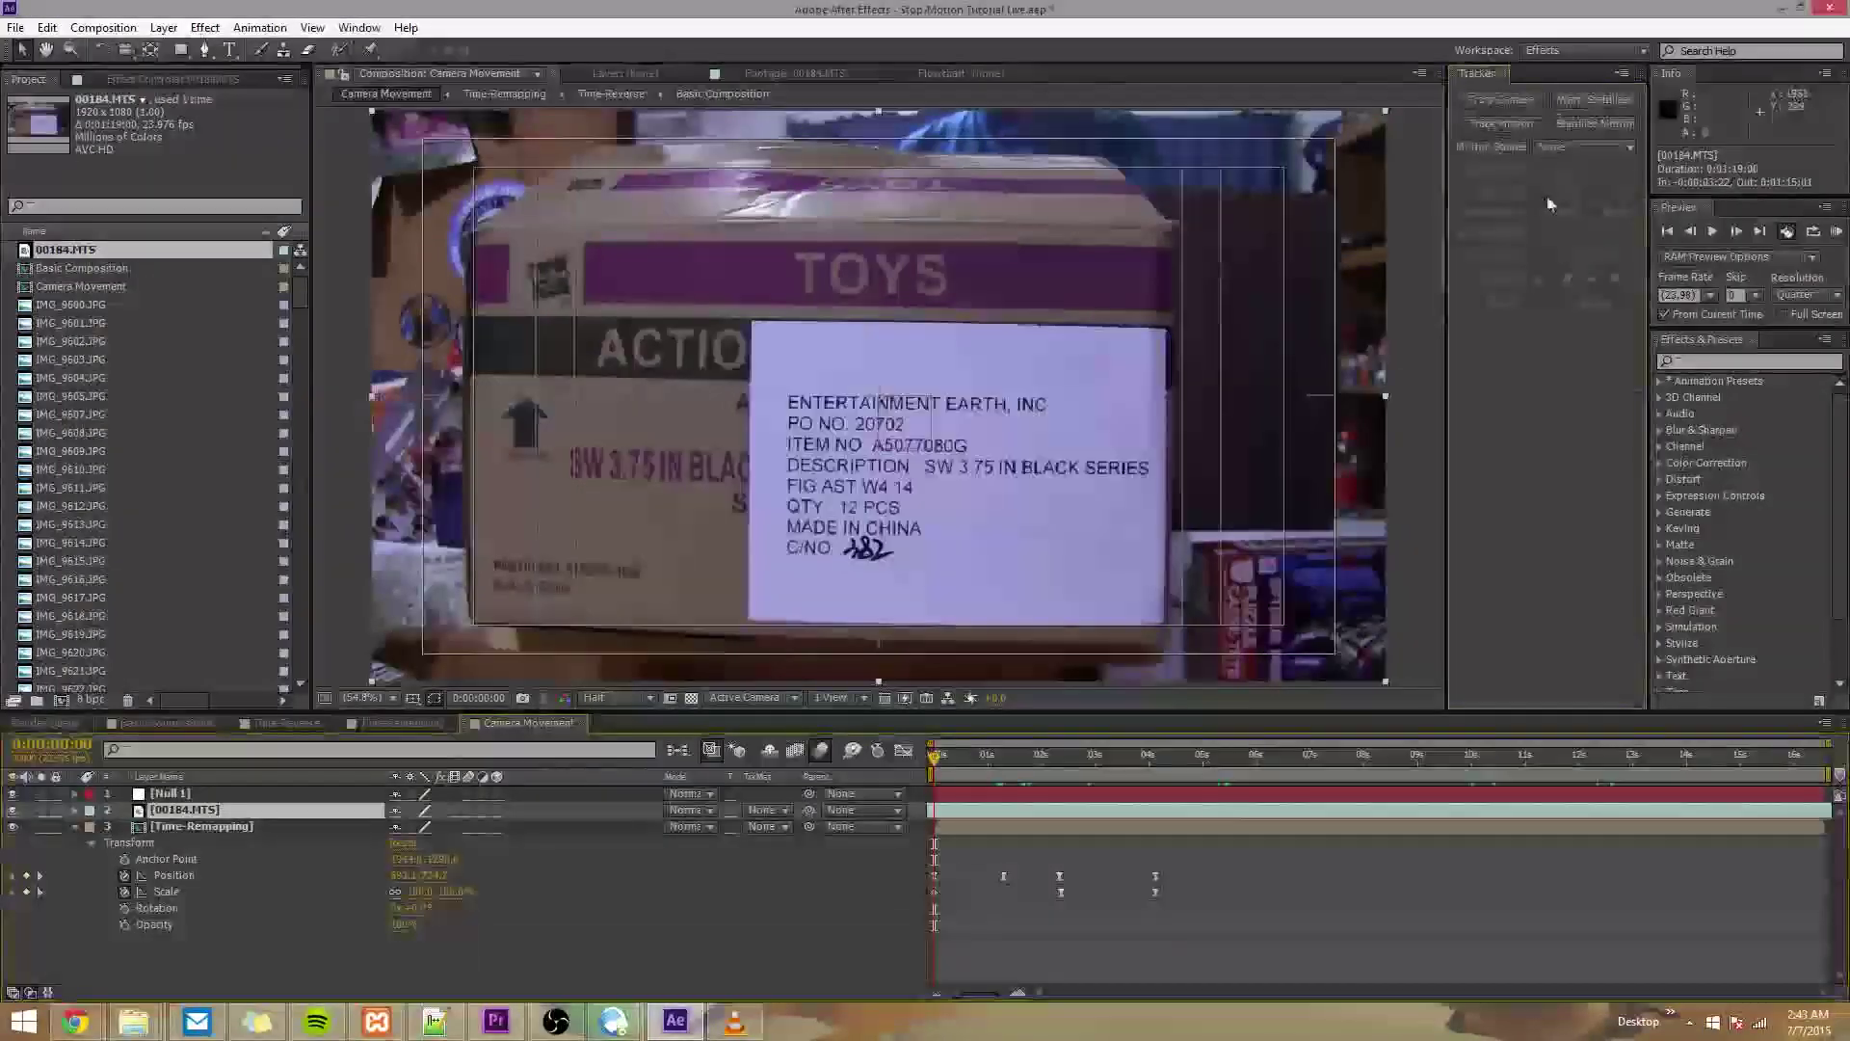
{"action": "left_click", "coordinate": [1505, 123]}
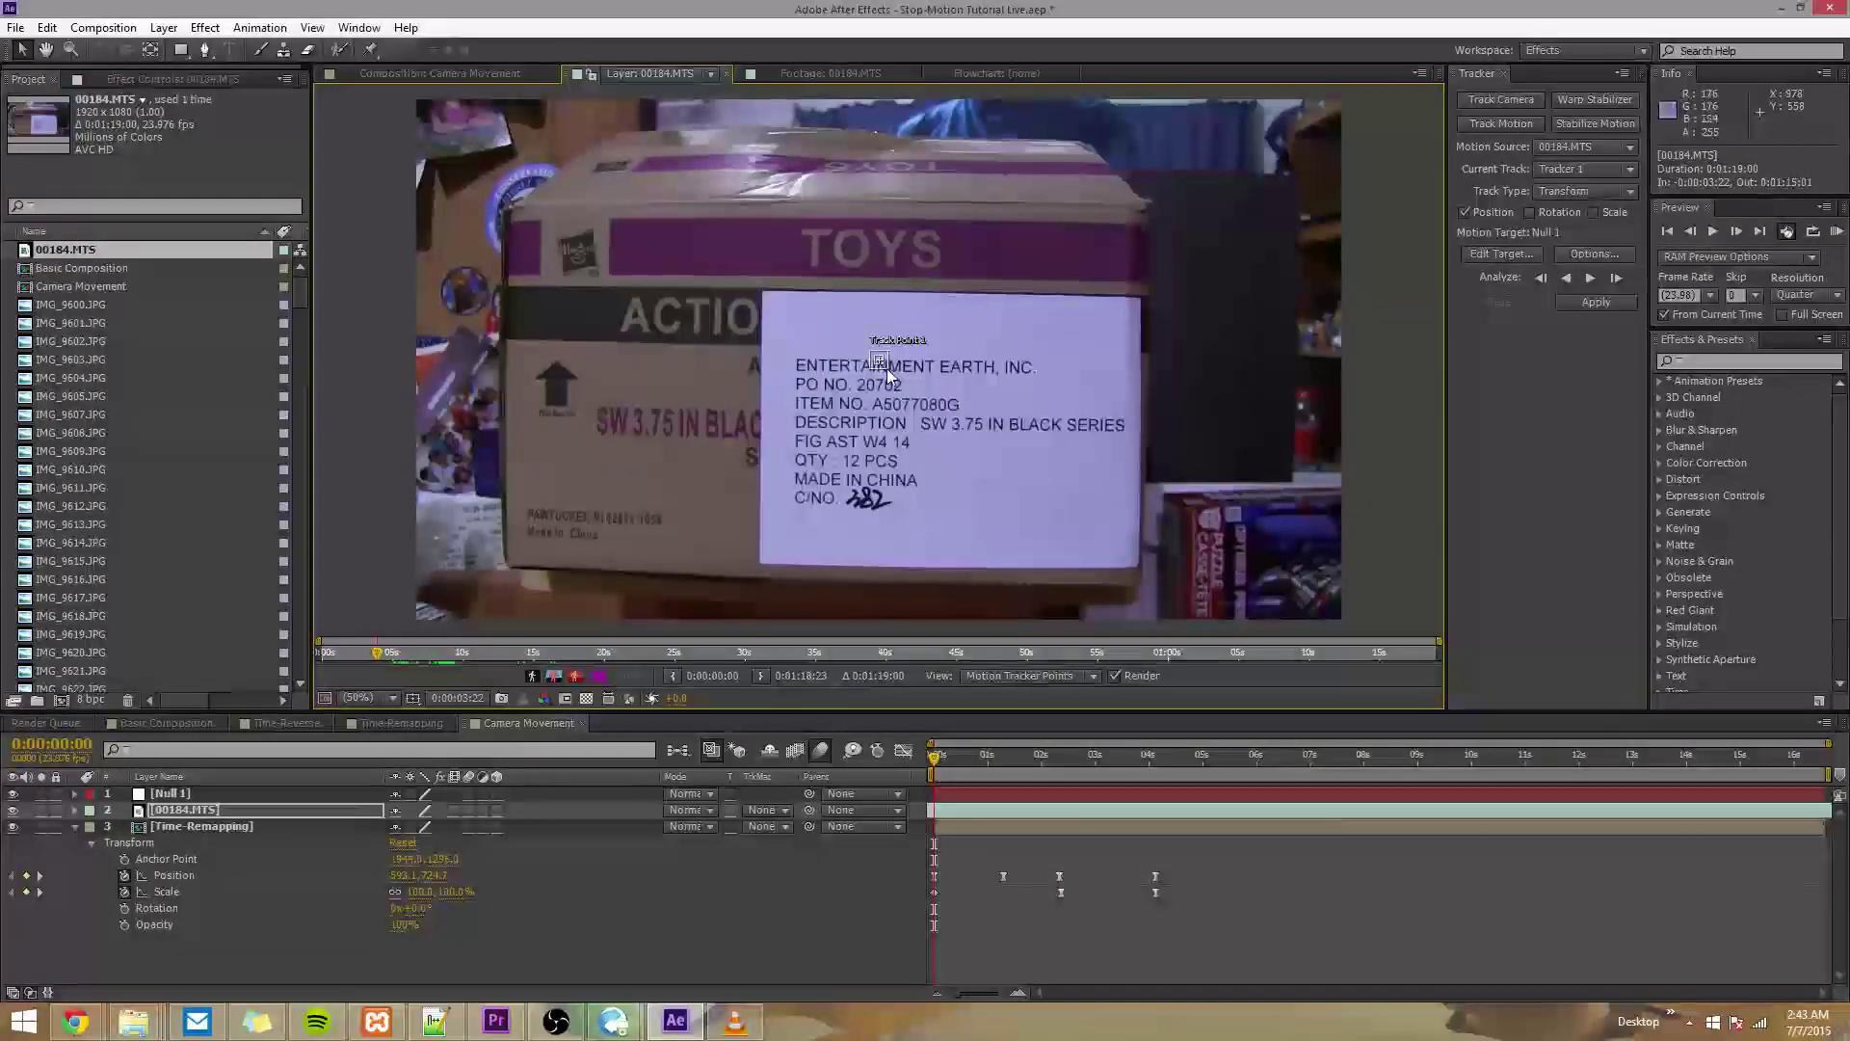
- Move Track Point 1 onto the box label's ENTERTAINMENT lettering in the Layer panel
{"action": "scroll", "coordinate": [886, 371], "scroll_direction": "up", "scroll_amount": 3}
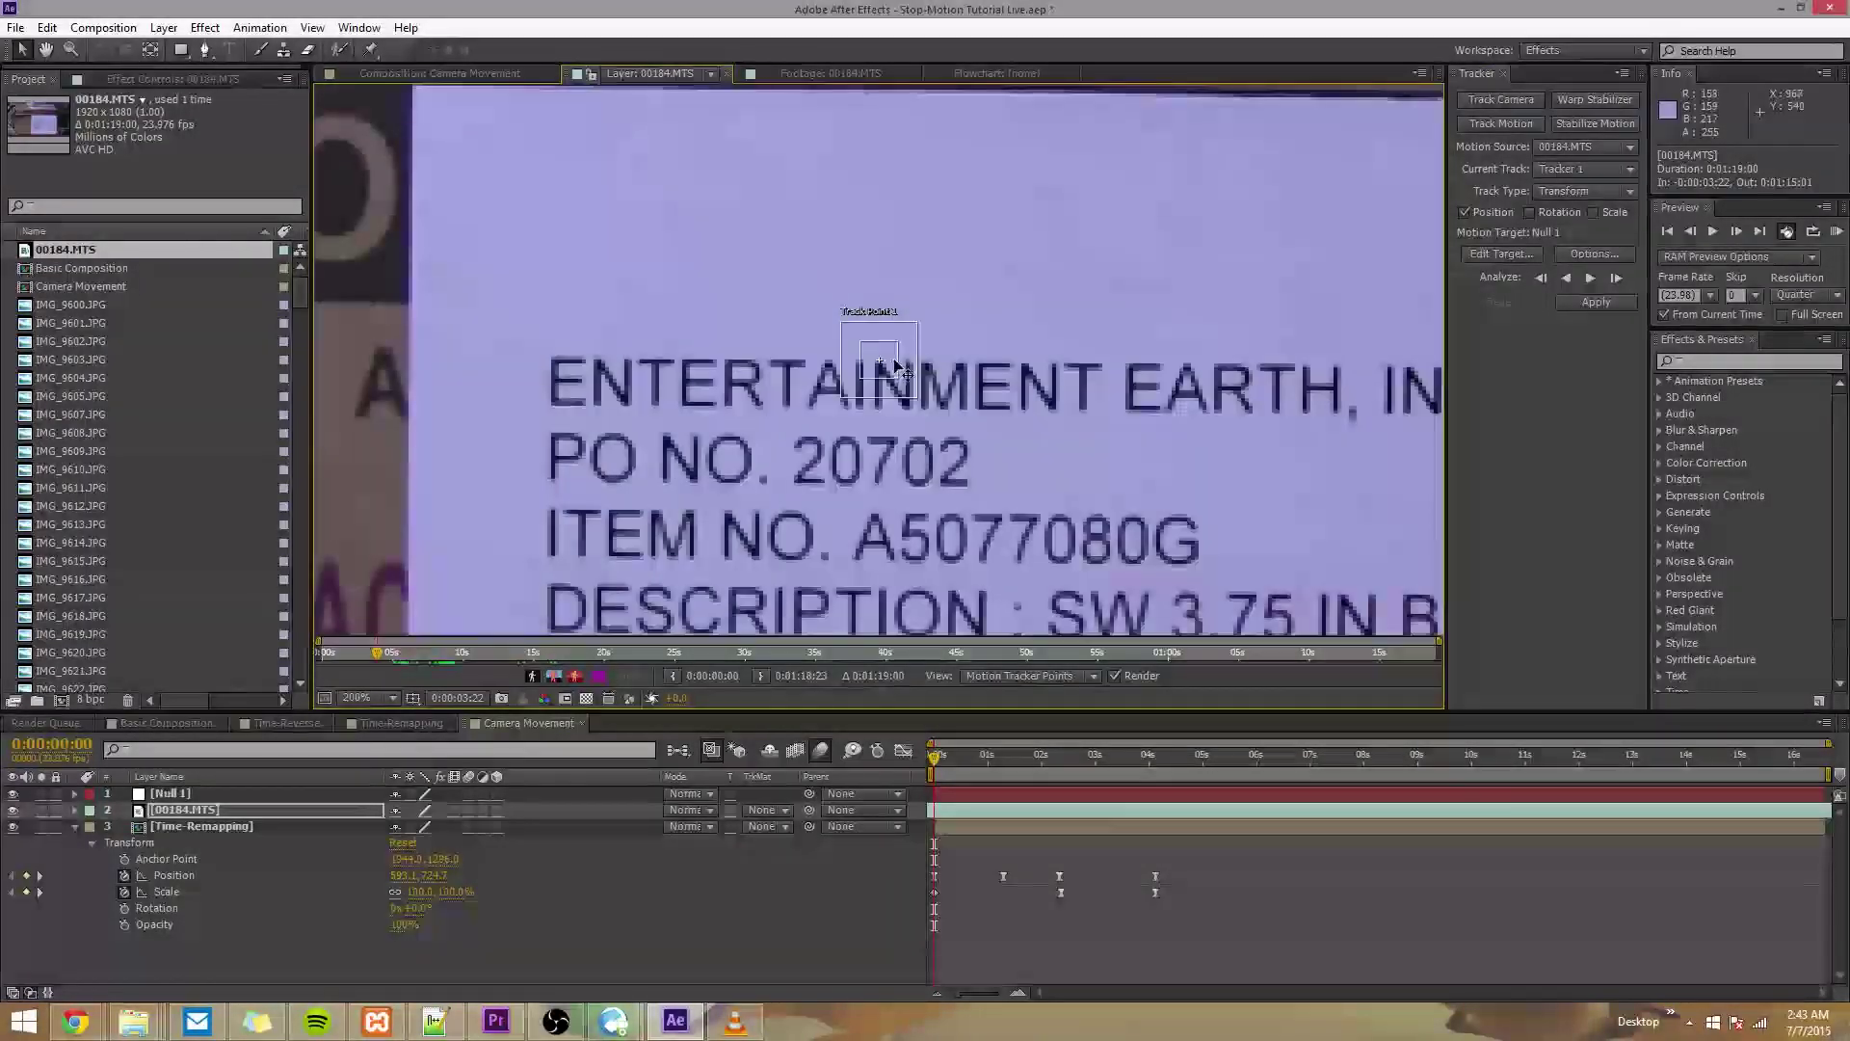
{"action": "left_click_drag", "start_coordinate": [879, 364], "coordinate": [546, 386]}
{"action": "scroll", "coordinate": [636, 394], "scroll_direction": "down", "scroll_amount": 3}
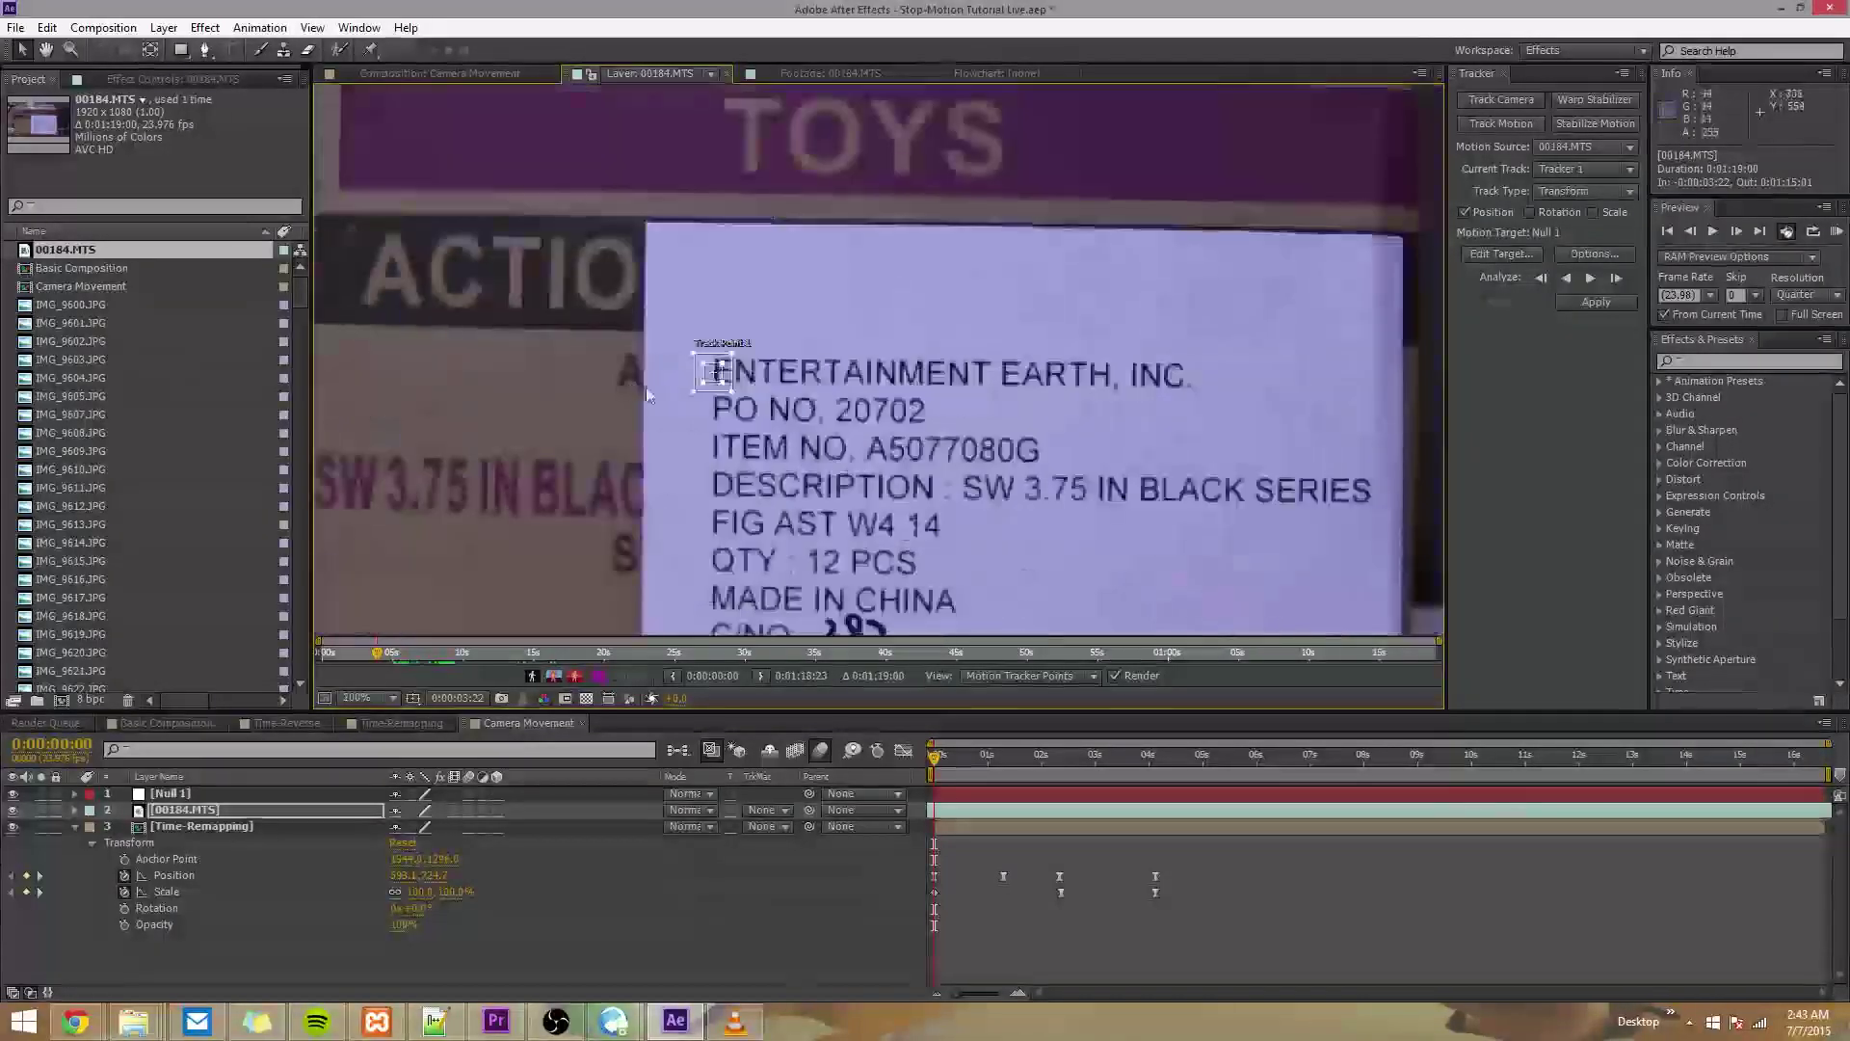
{"action": "left_click_drag", "start_coordinate": [725, 371], "coordinate": [849, 307]}
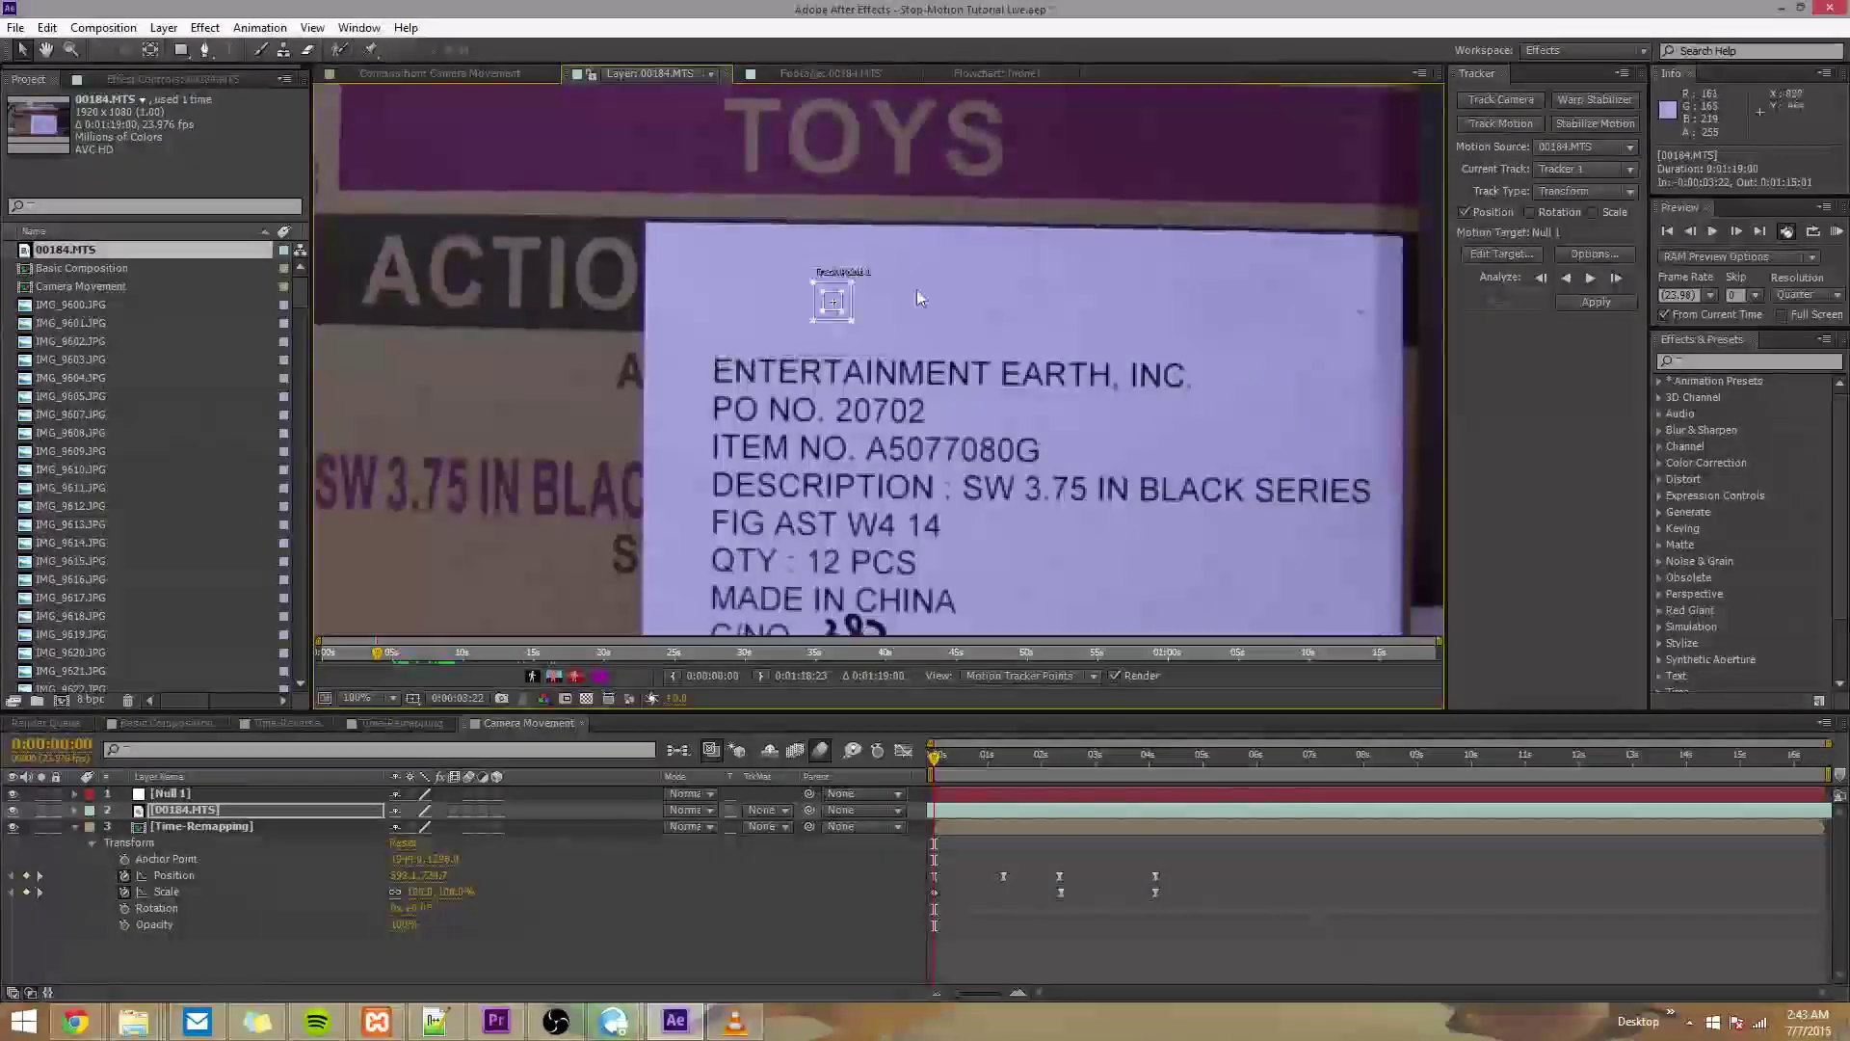
{"action": "scroll", "coordinate": [652, 321], "scroll_direction": "down", "scroll_amount": 2}
{"action": "scroll", "coordinate": [914, 384], "scroll_direction": "up", "scroll_amount": 3}
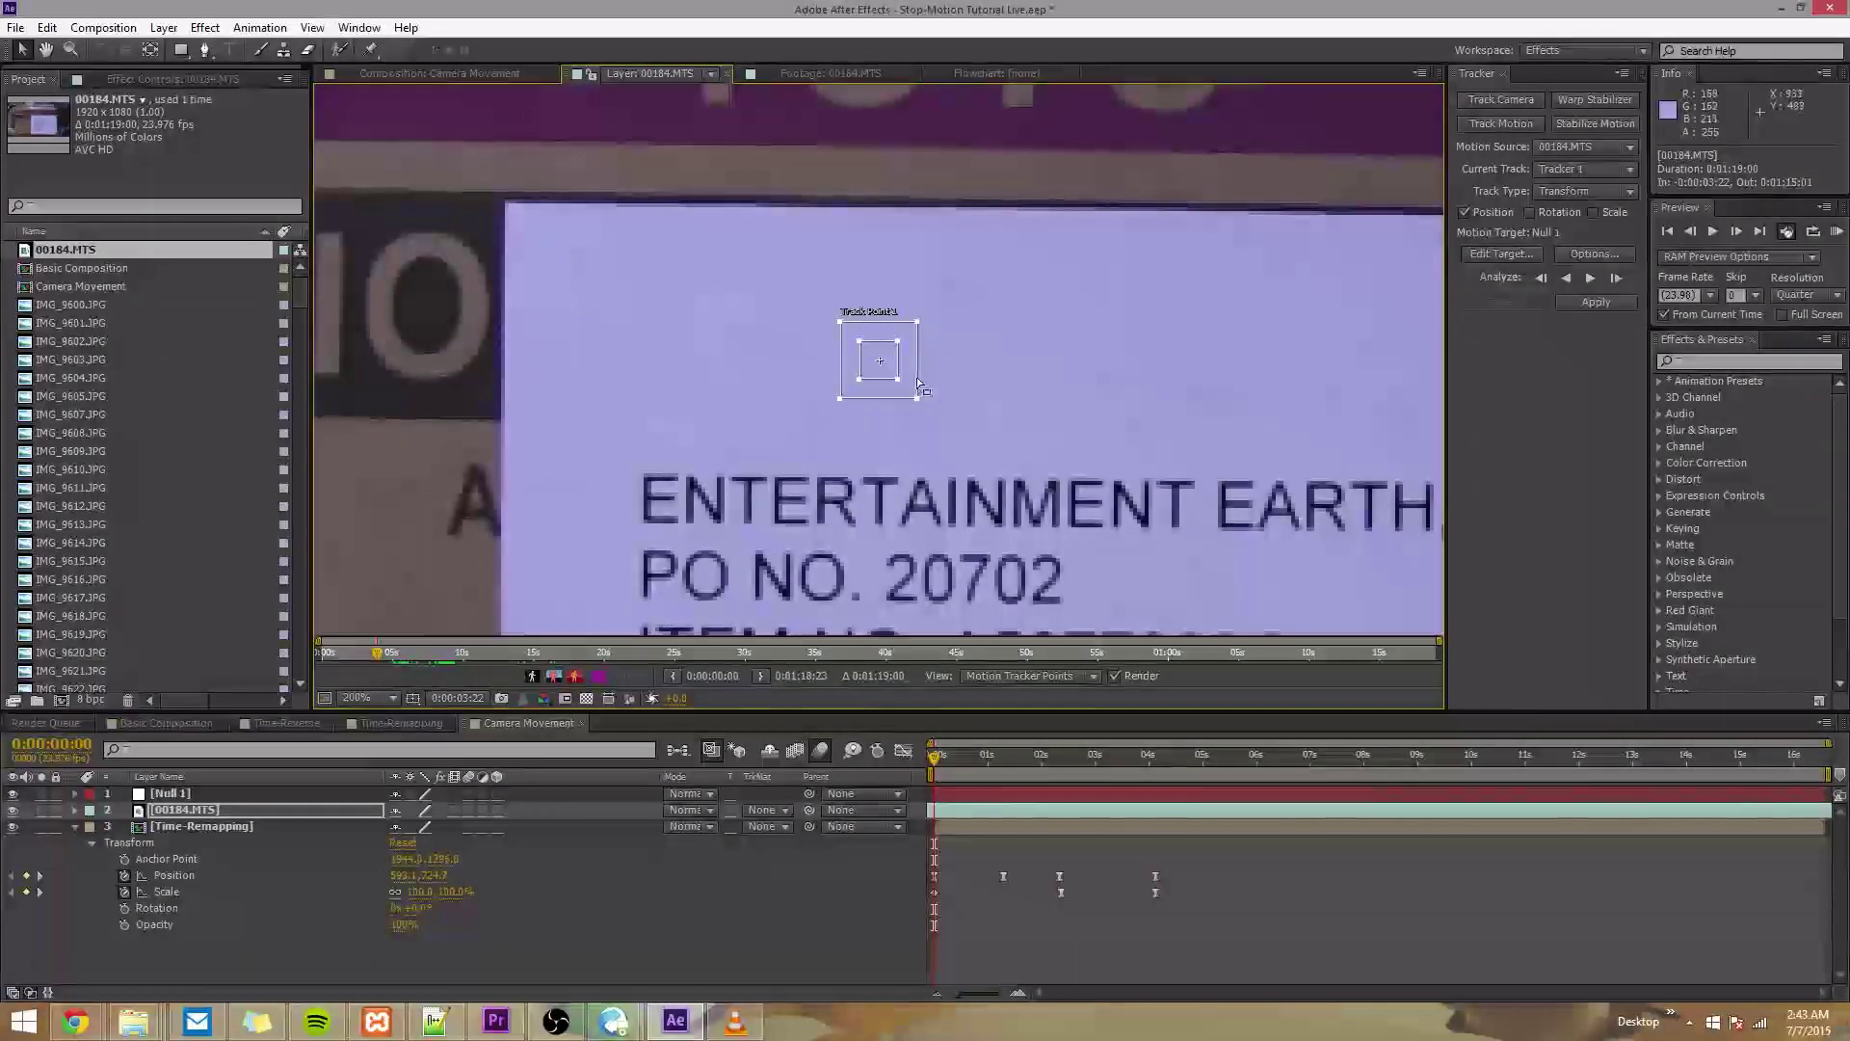
- At 100% zoom, enlarge the track point's feature region and settle it on ENTERTAINMENT's first letters
{"action": "key", "text": "comma"}
{"action": "key", "text": "comma"}
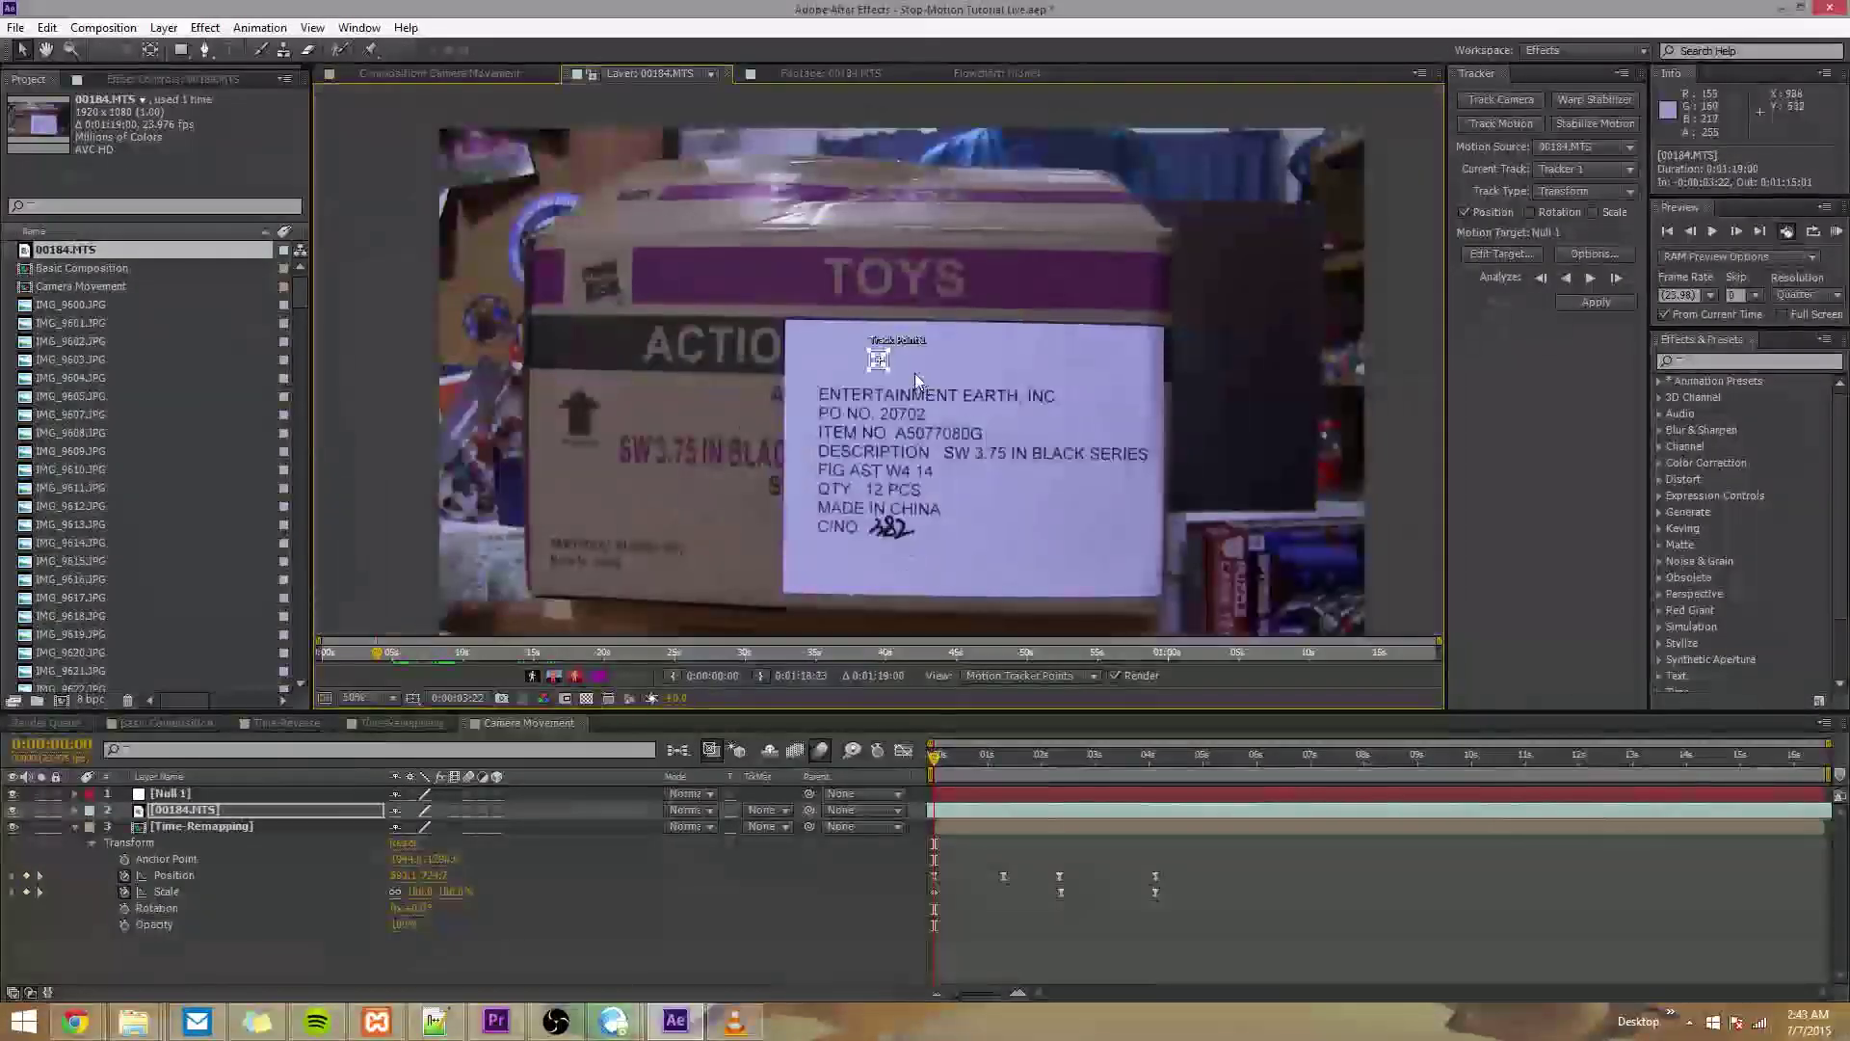
{"action": "key", "text": "period"}
{"action": "key", "text": "period"}
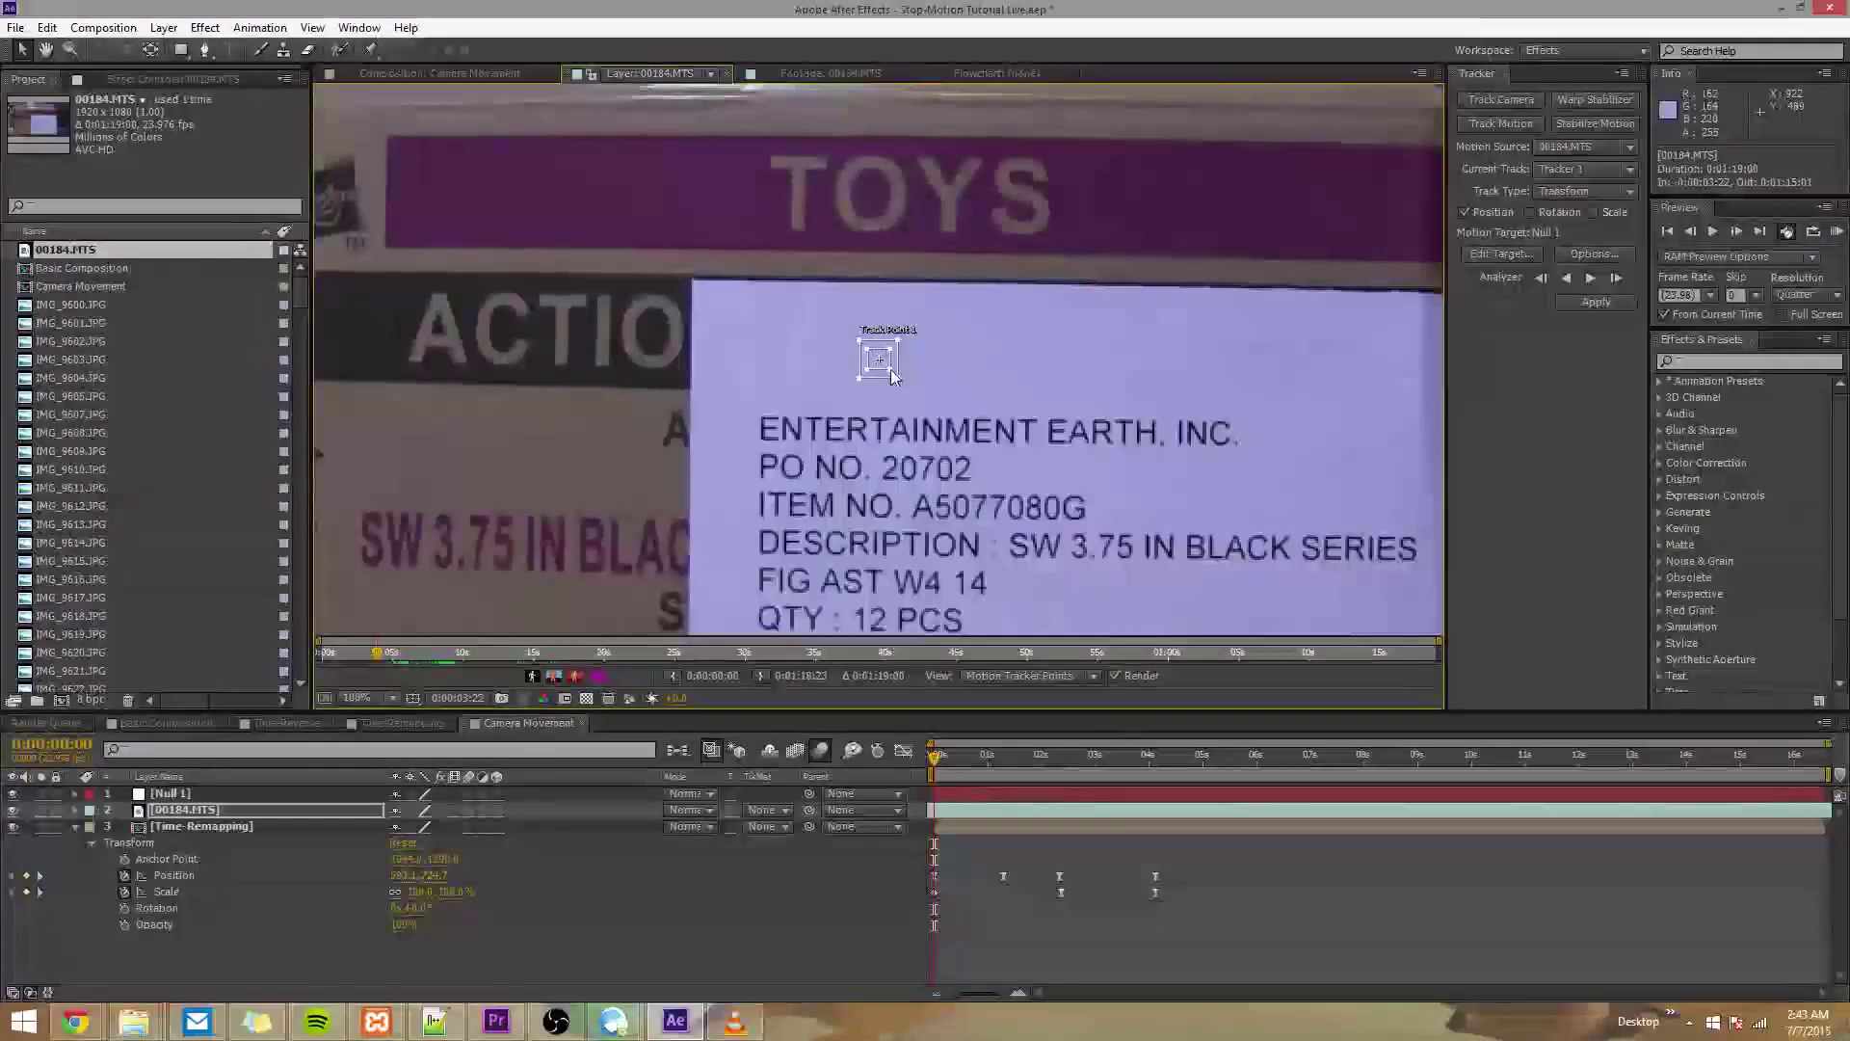
{"action": "left_click_drag", "start_coordinate": [891, 368], "coordinate": [914, 397]}
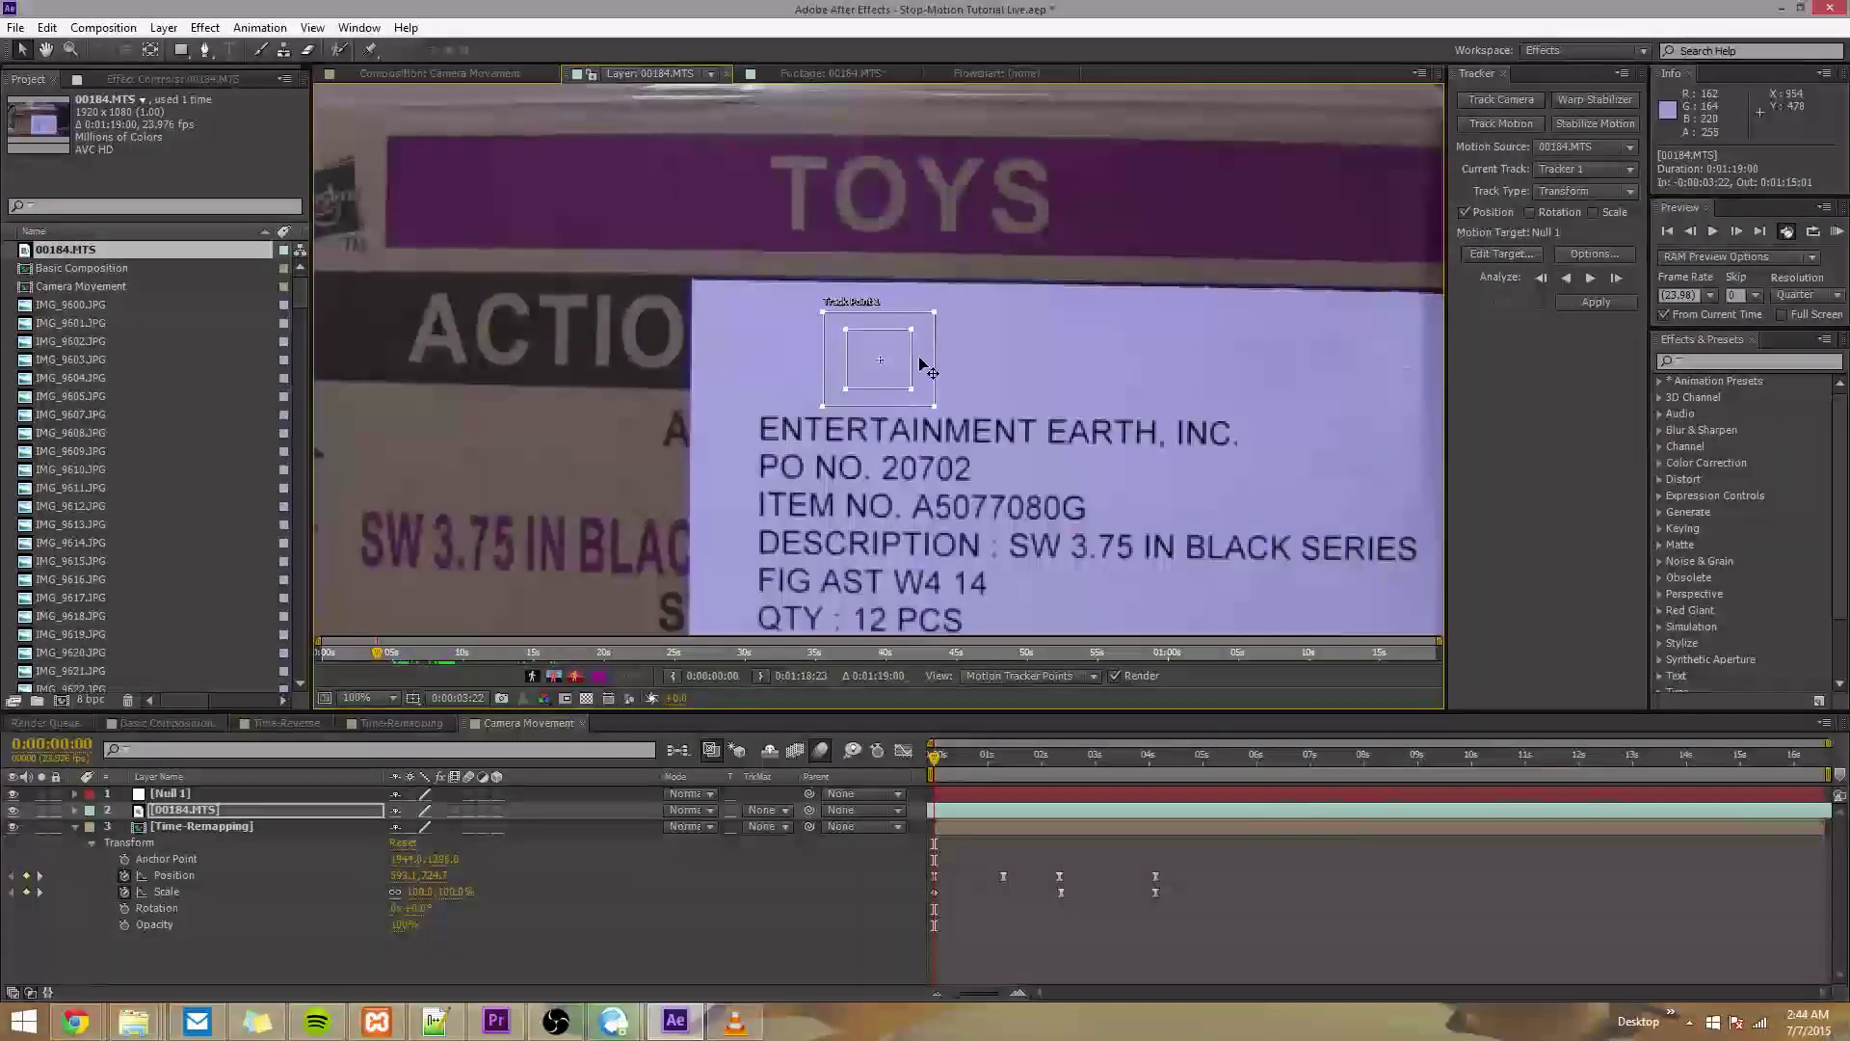
{"action": "left_click_drag", "start_coordinate": [922, 366], "coordinate": [858, 479]}
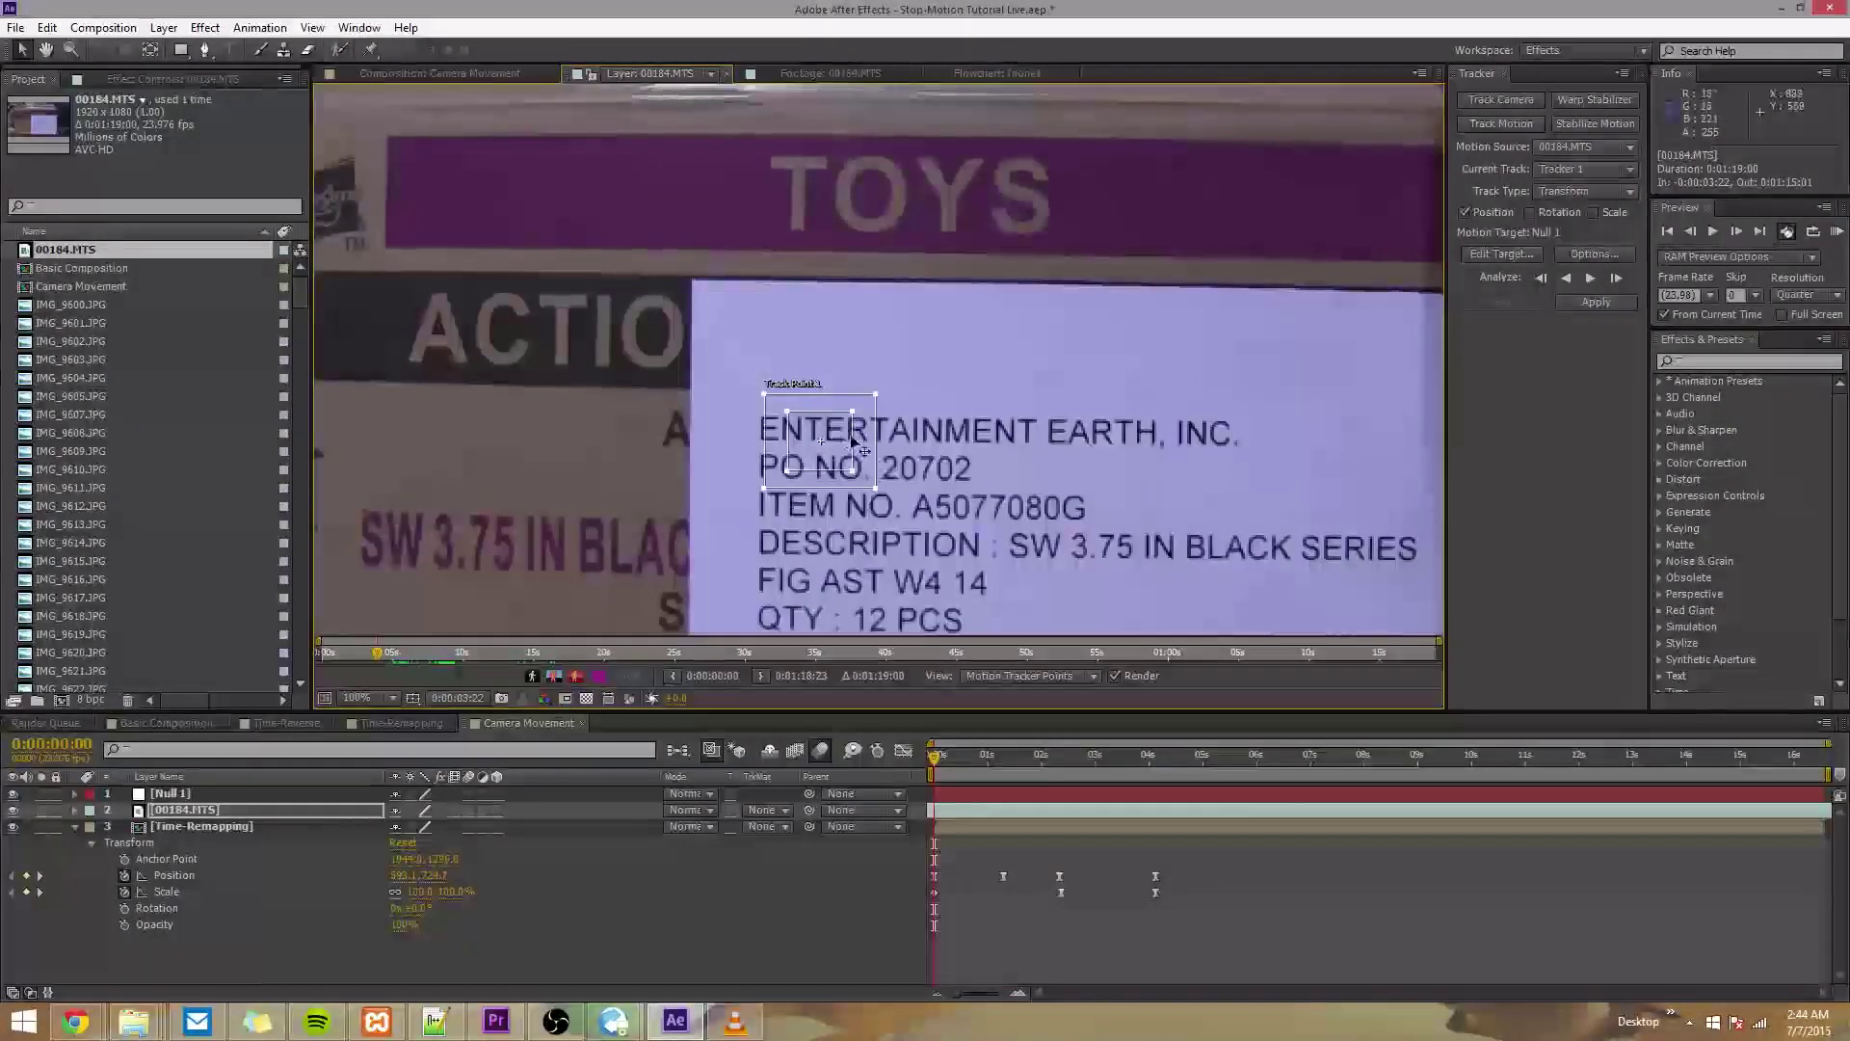
{"action": "left_click_drag", "start_coordinate": [854, 451], "coordinate": [856, 456]}
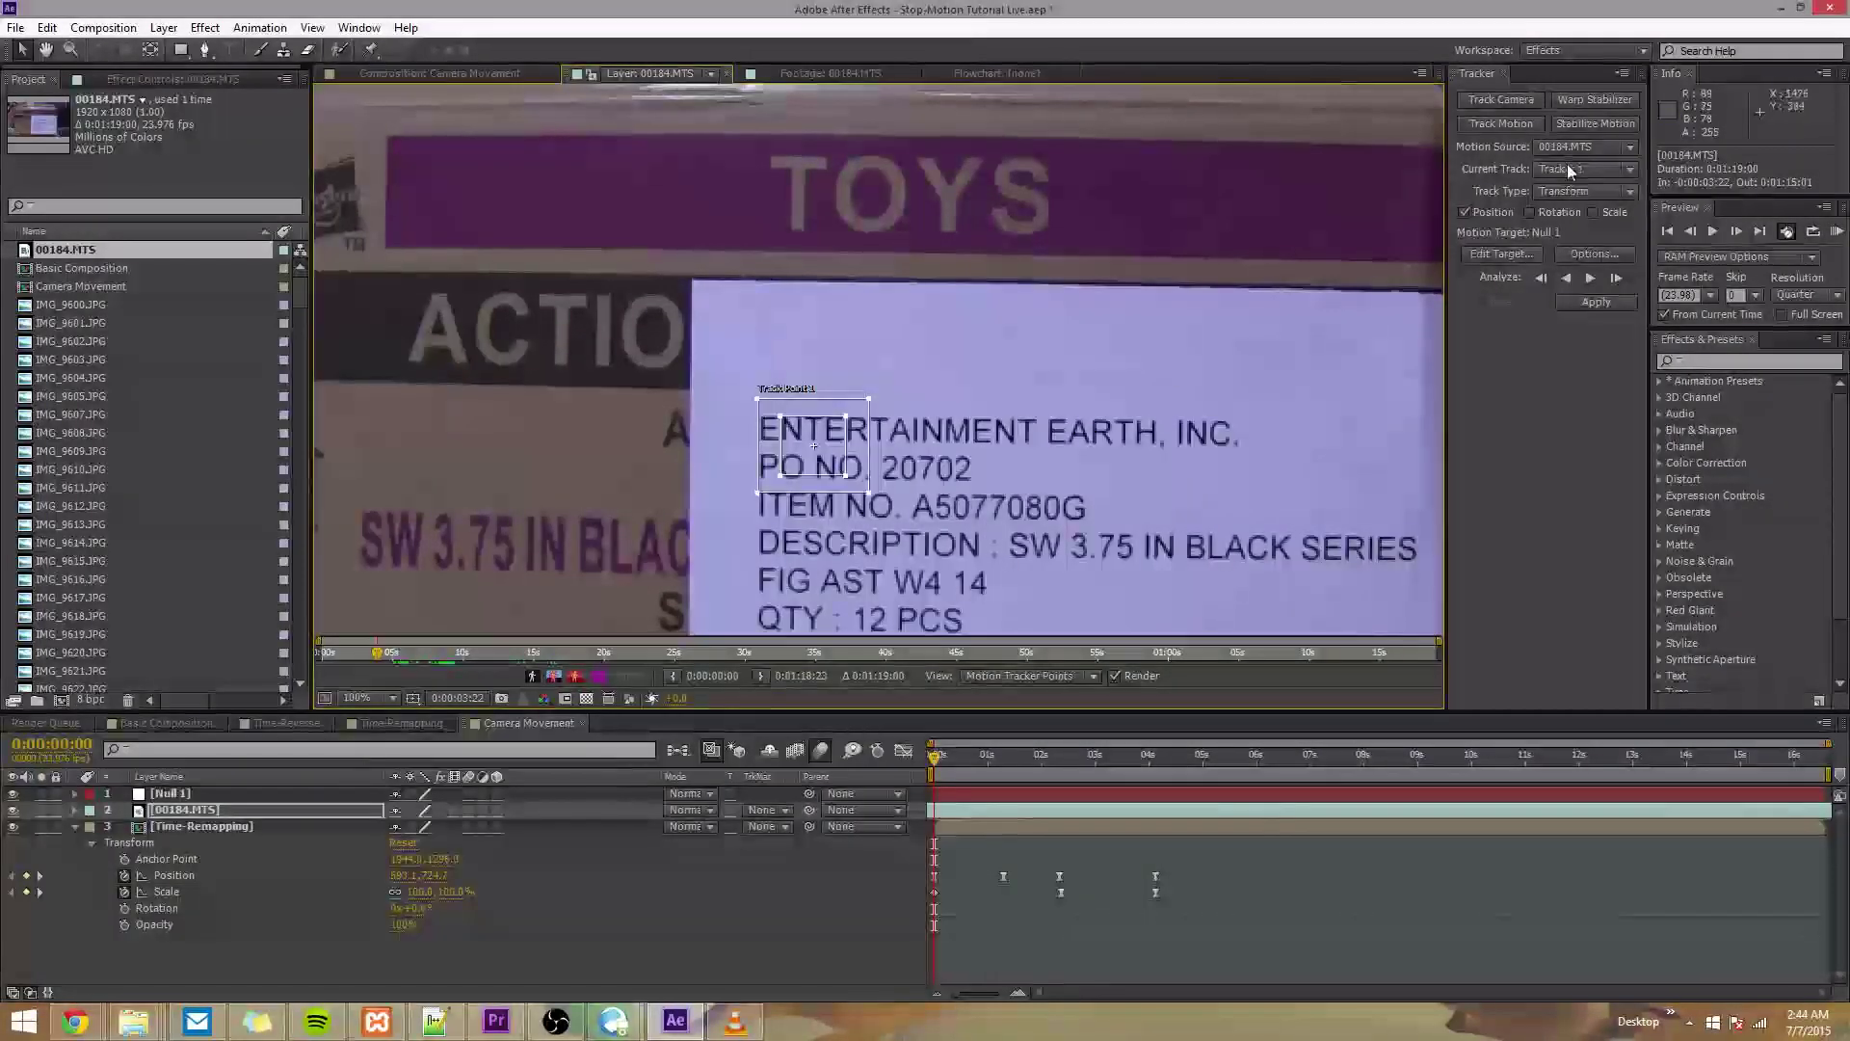
- Analyze the track forward, save the project, and apply X and Y motion to Null 1
{"action": "left_click", "coordinate": [1599, 287]}
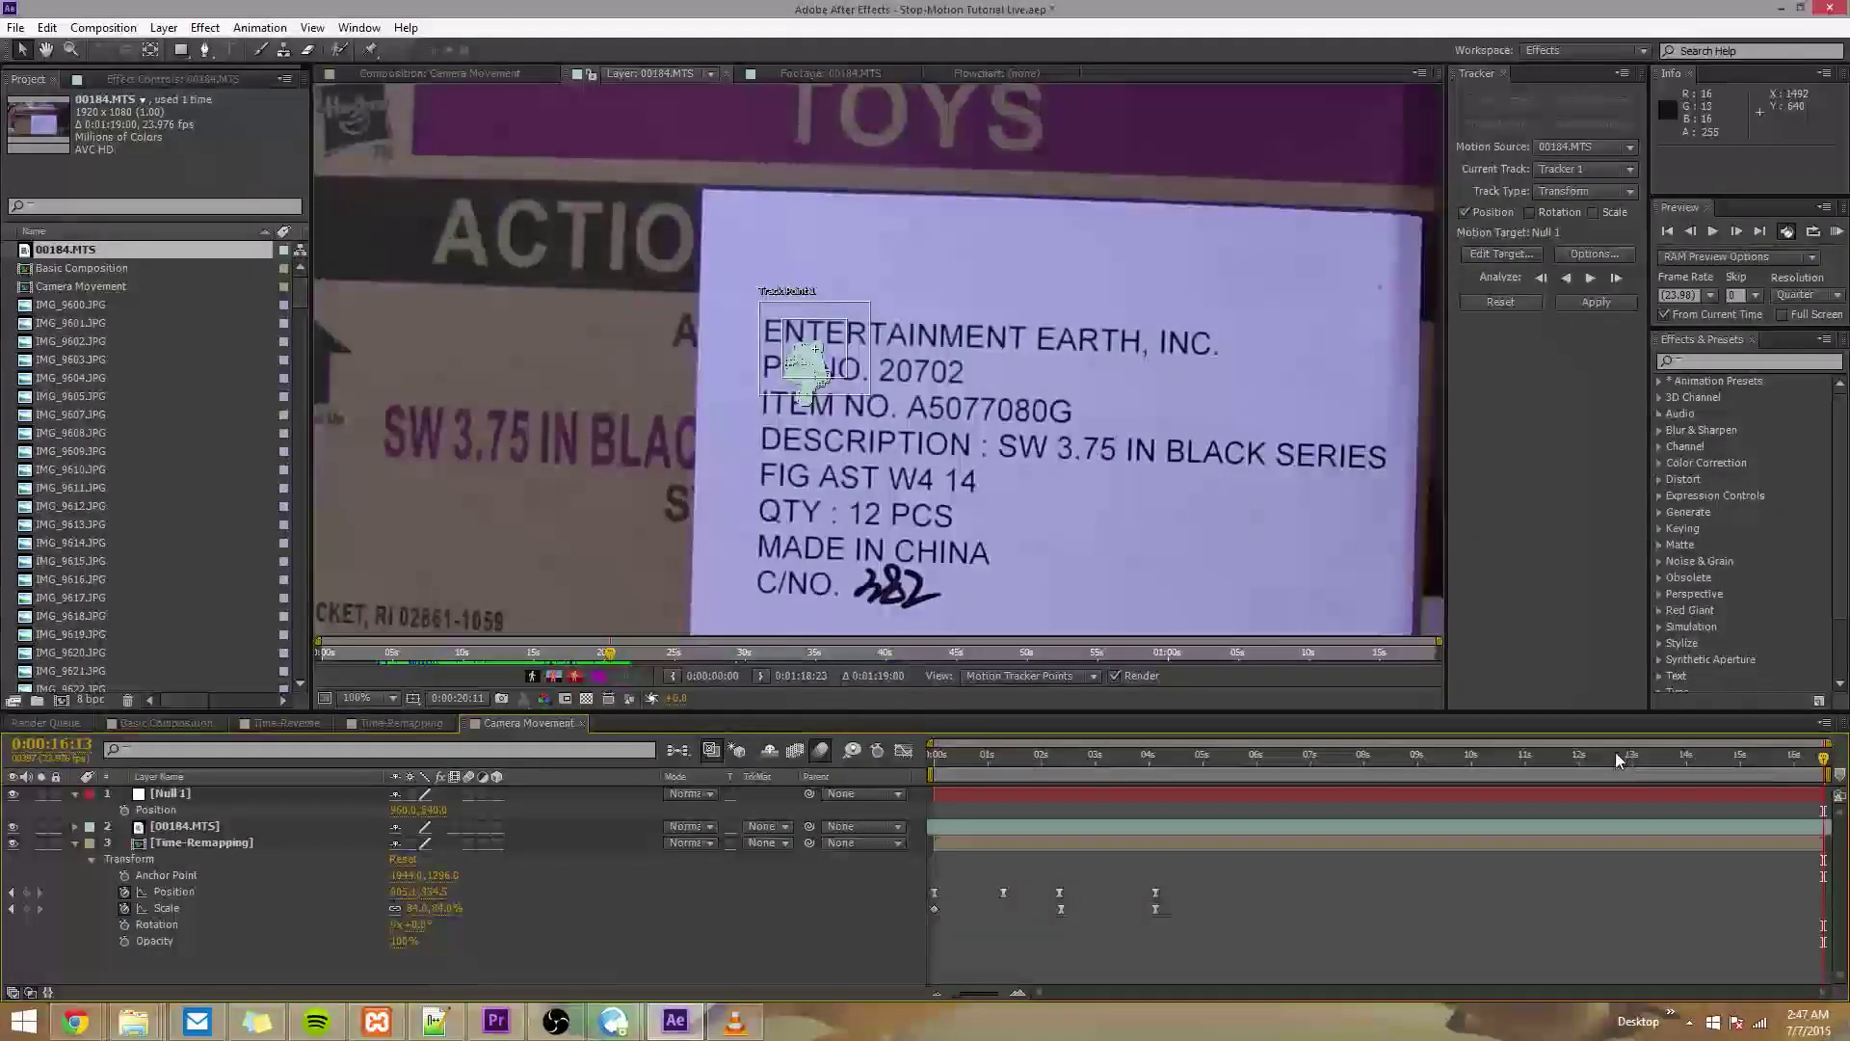
{"action": "key", "text": "ctrl+s"}
{"action": "left_click", "coordinate": [1580, 307]}
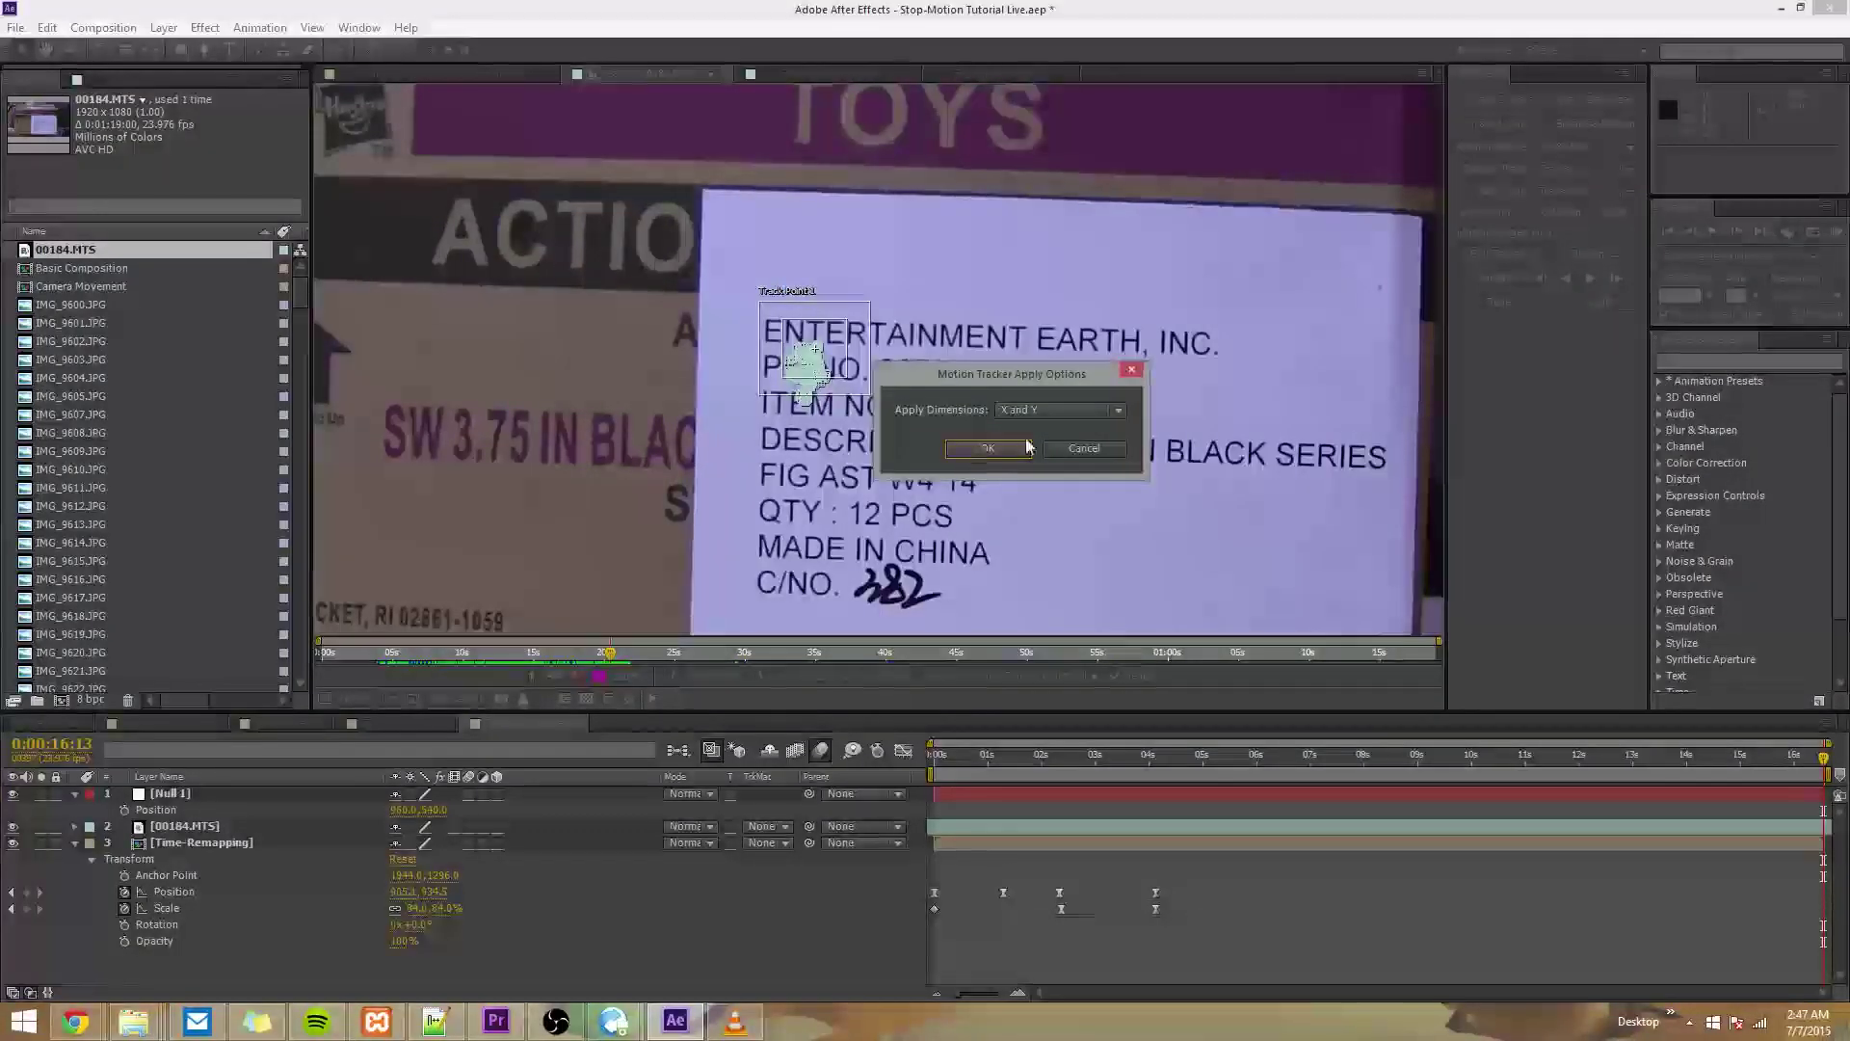
{"action": "left_click", "coordinate": [996, 445]}
{"action": "left_click", "coordinate": [988, 448]}
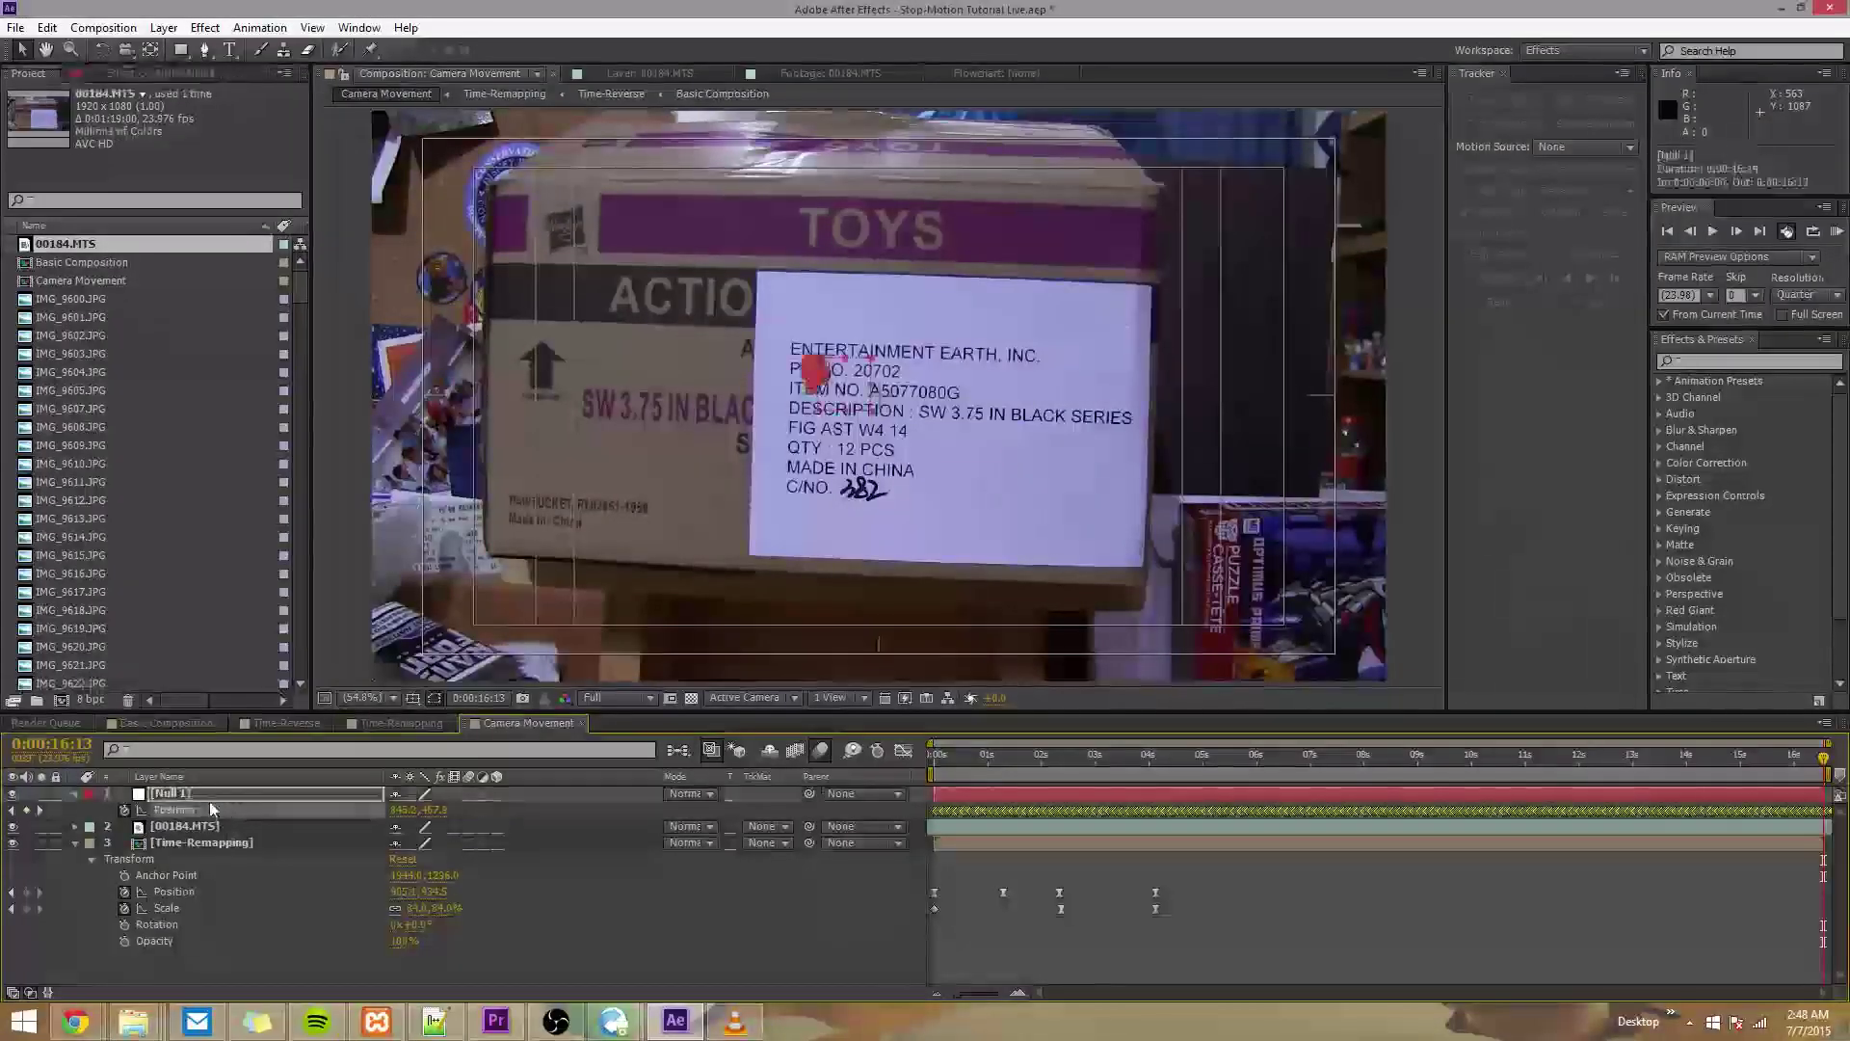
- Inspect Null 1's tracked Position keyframes at 0:00:11:14, then select the 00184.MTS layer
{"action": "left_click", "coordinate": [75, 793]}
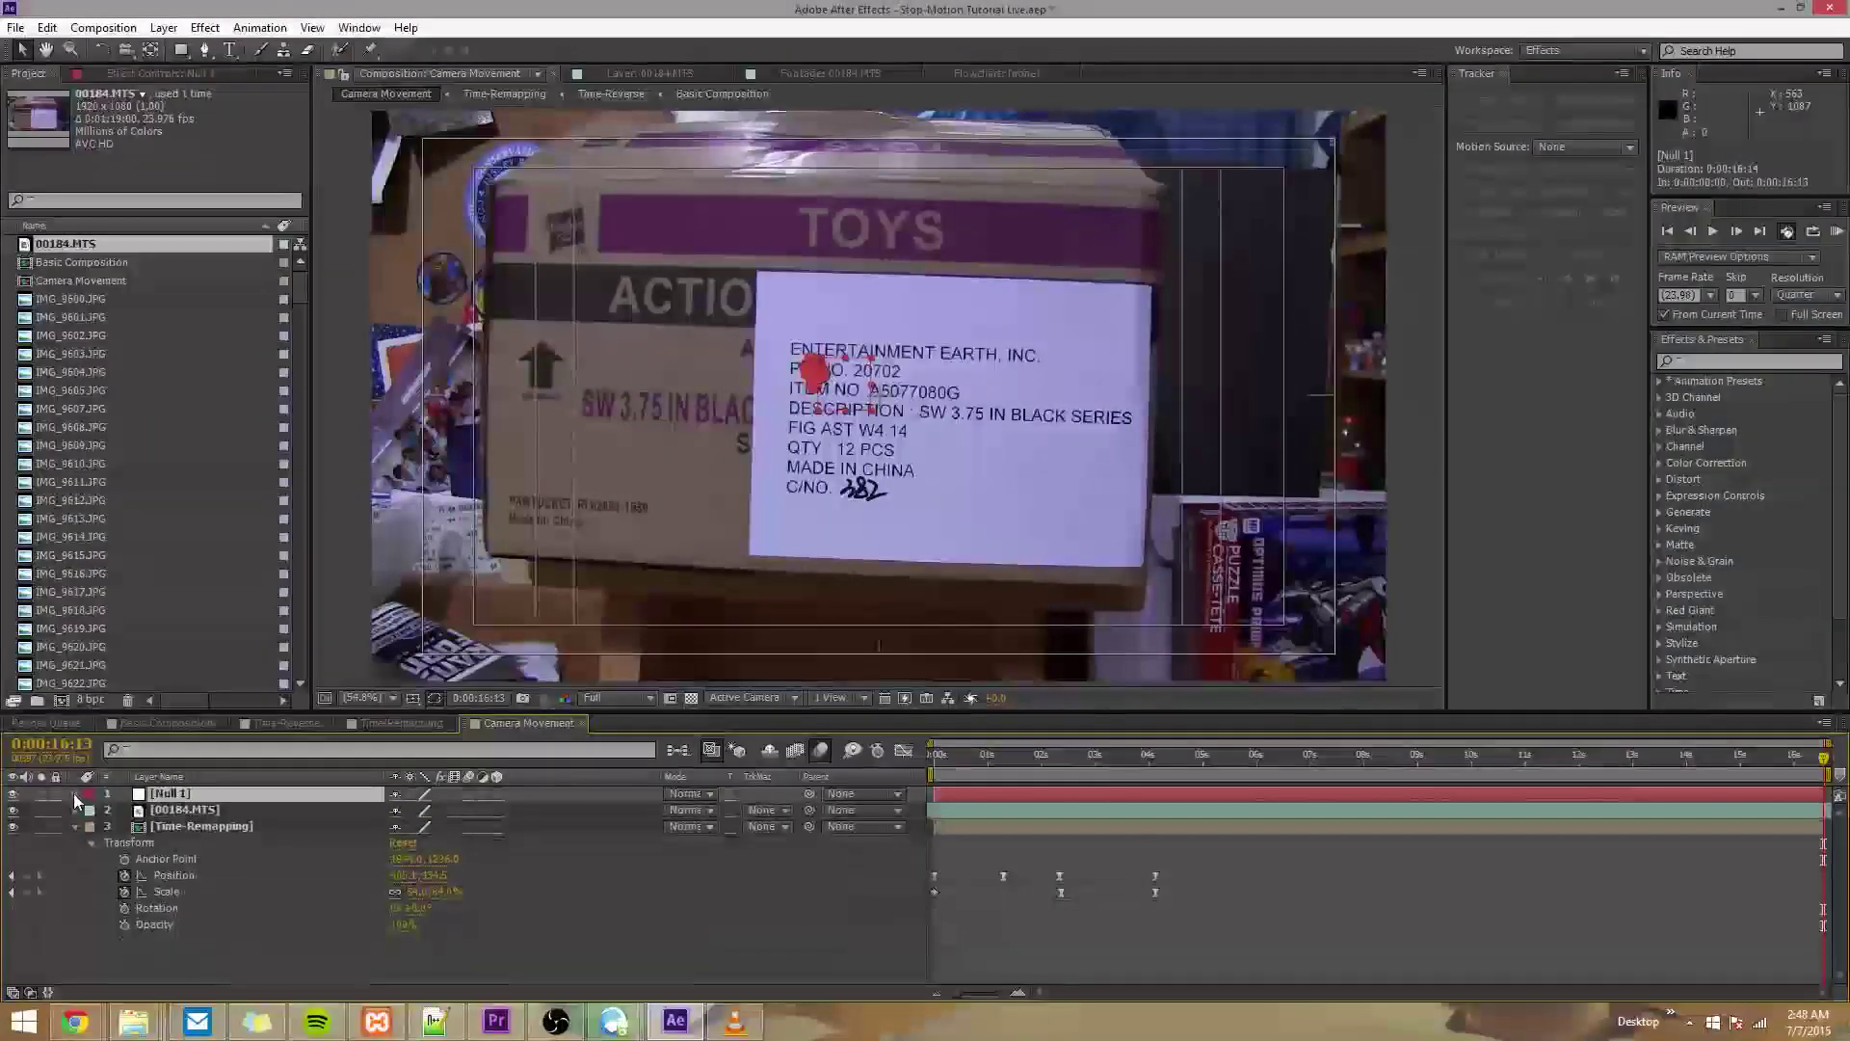
{"action": "left_click", "coordinate": [75, 794]}
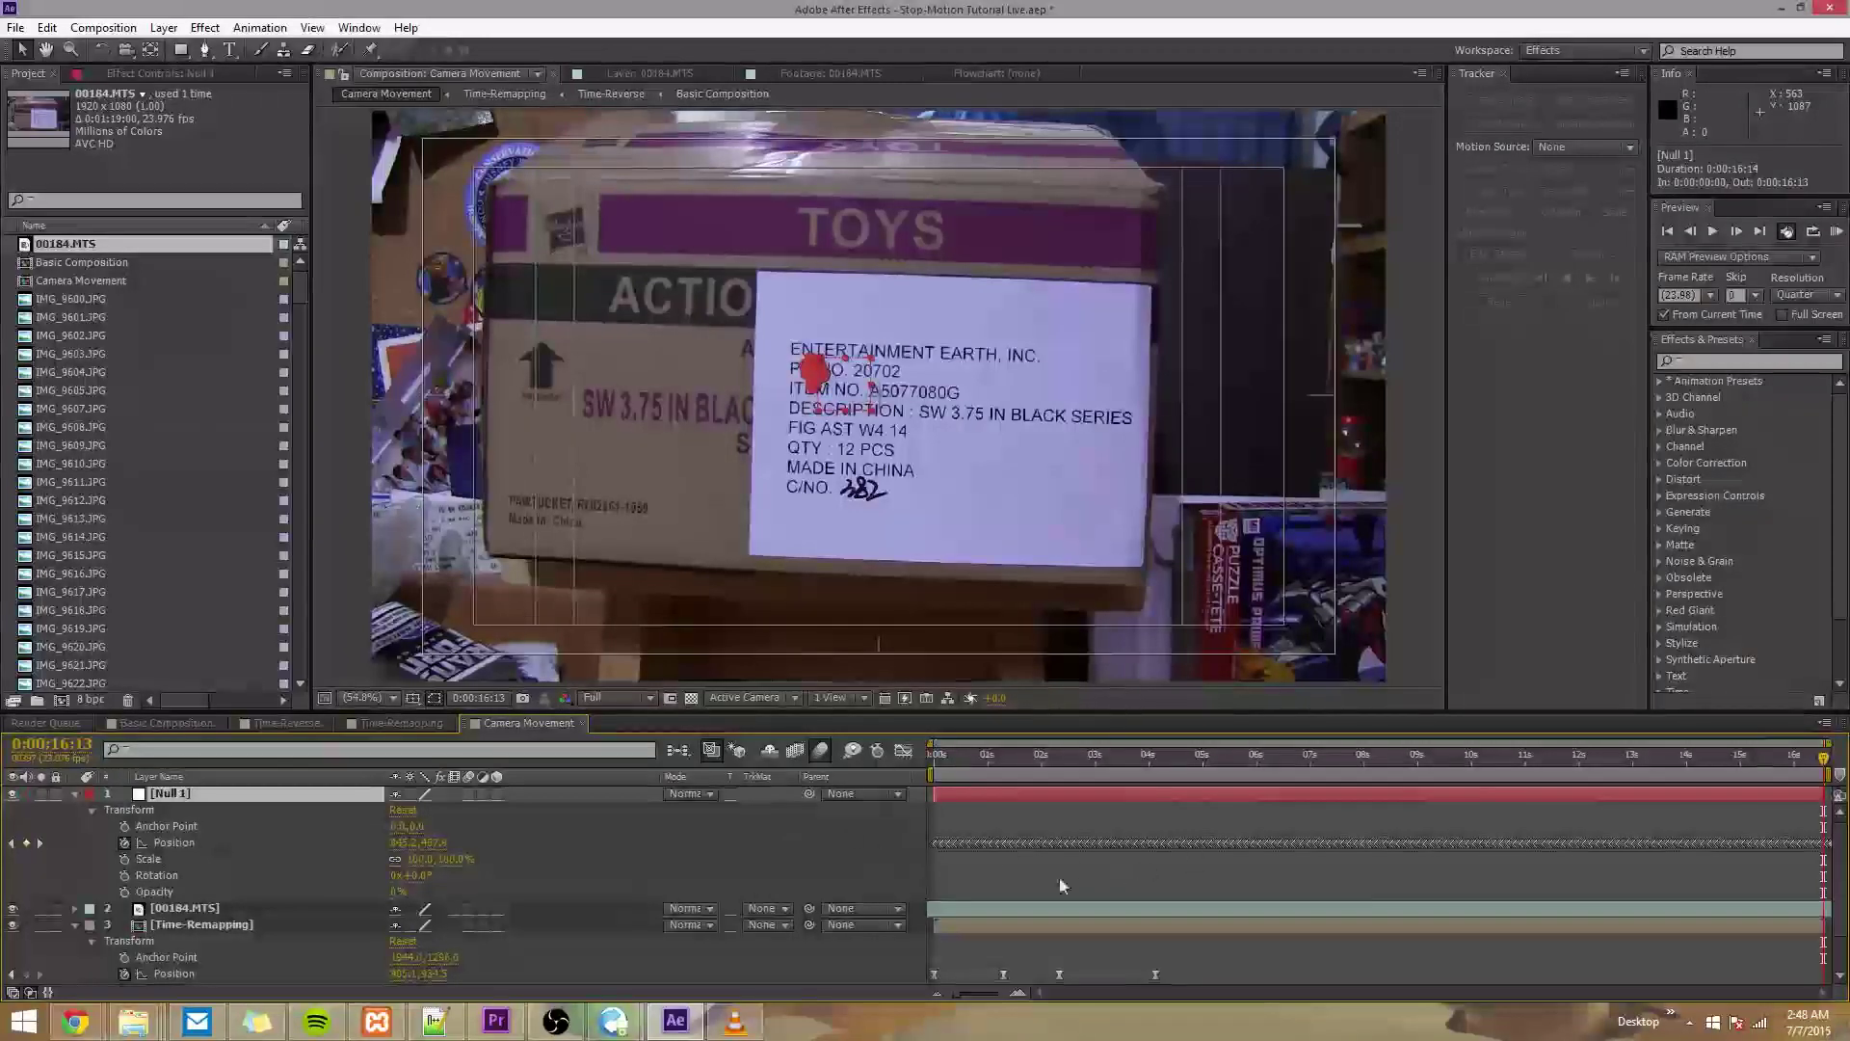
{"action": "left_click", "coordinate": [1557, 755]}
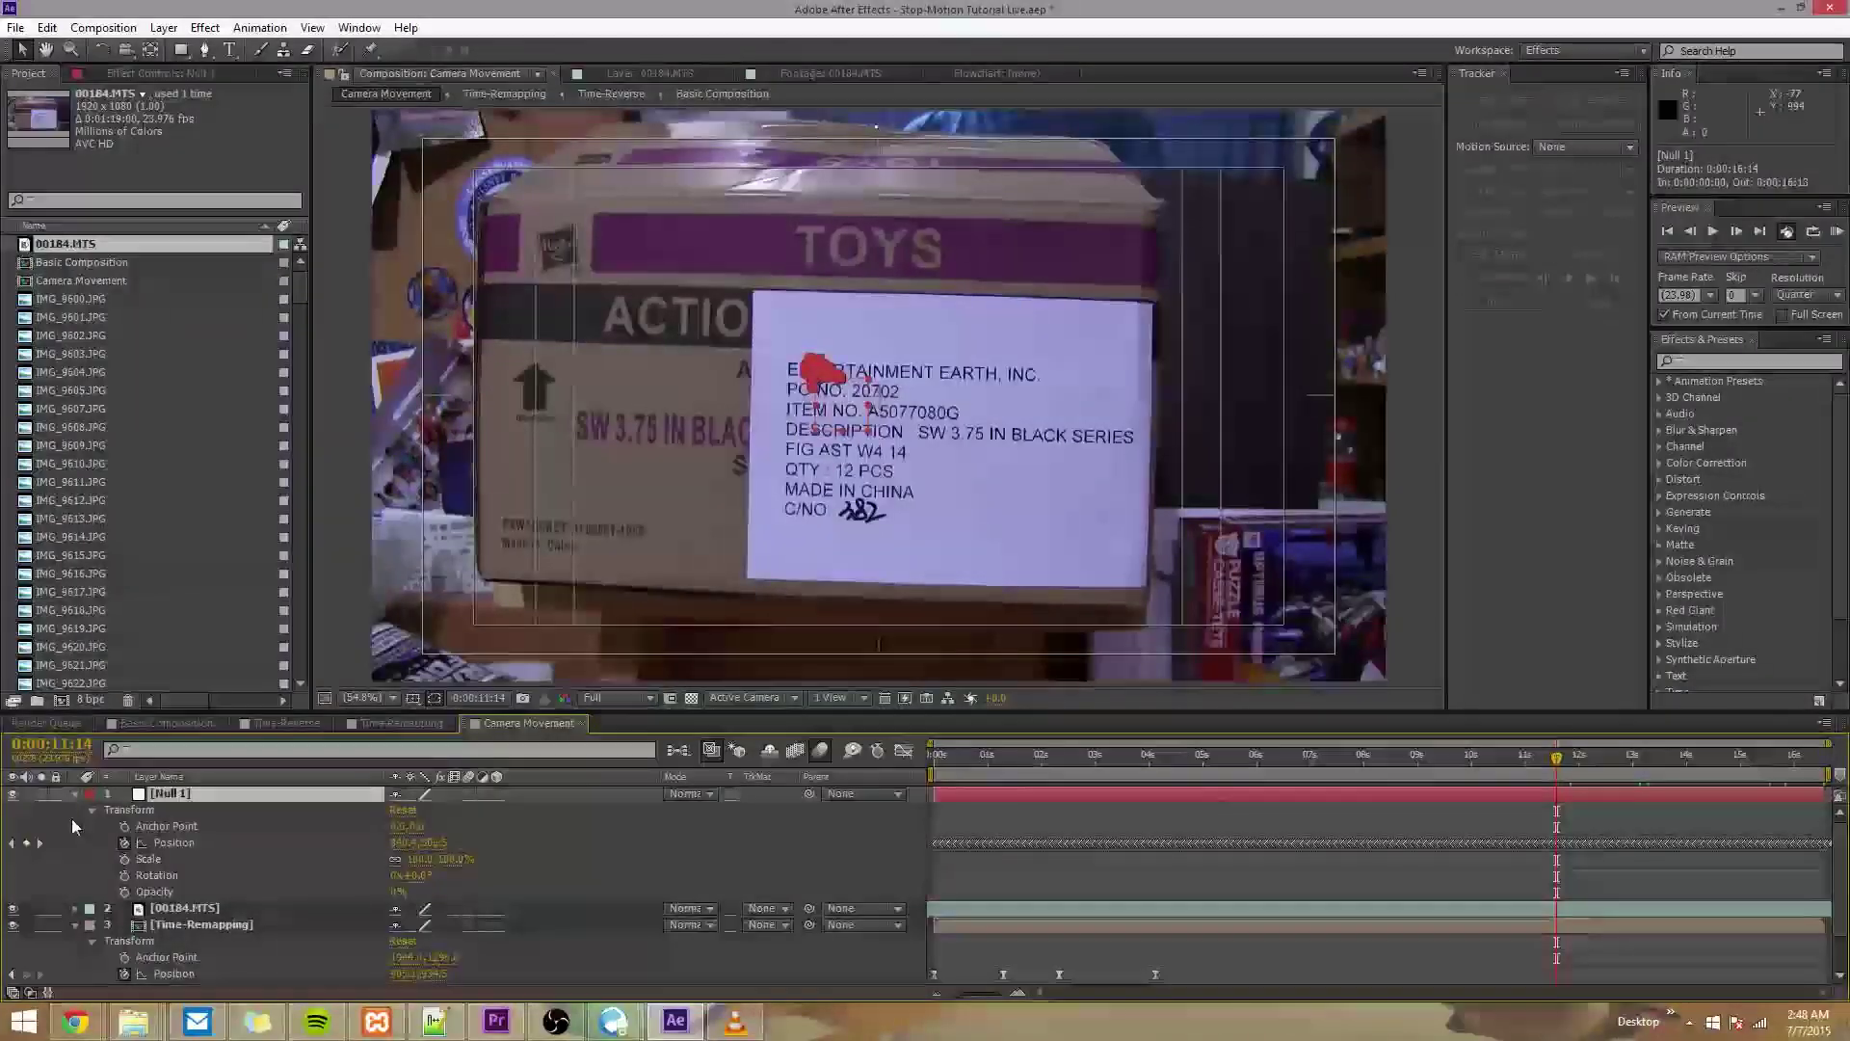
{"action": "left_click", "coordinate": [74, 794]}
{"action": "left_click", "coordinate": [201, 809]}
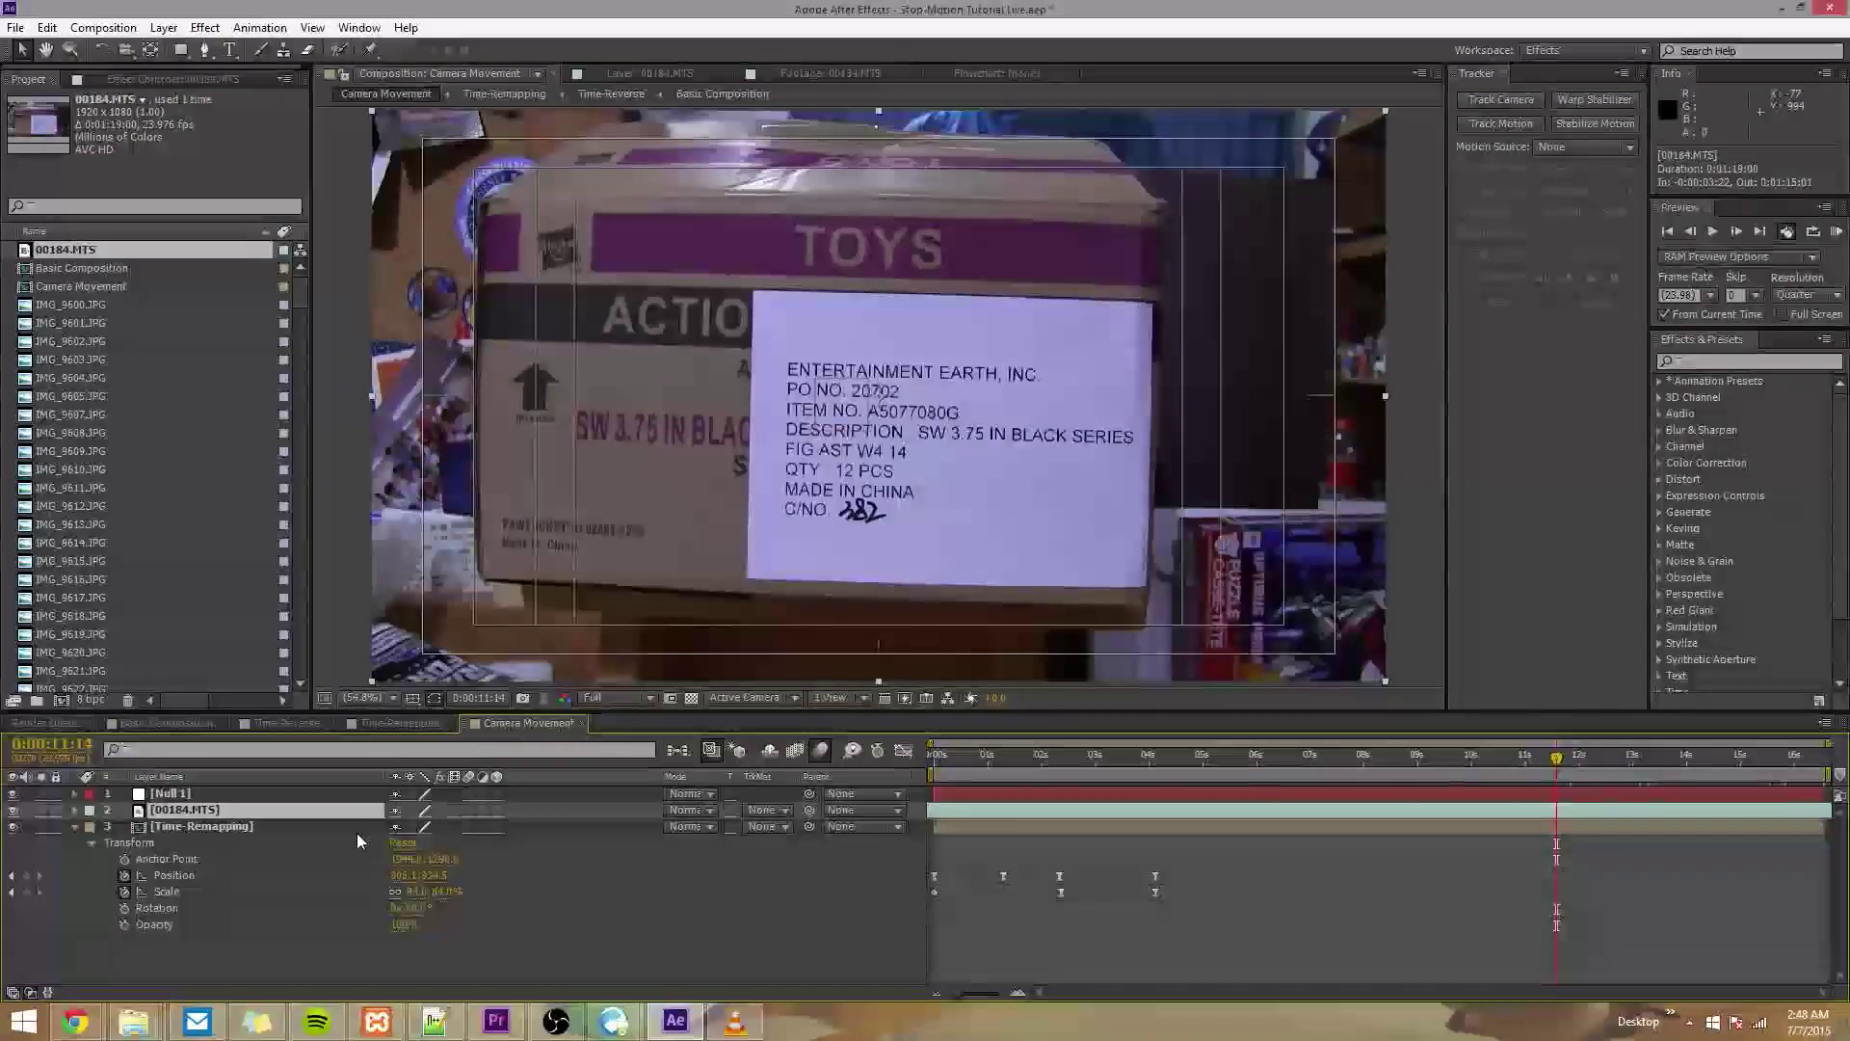
- Delete the 00184.MTS box footage layer and move to frame 0:00:04:07
{"action": "key", "text": "Delete"}
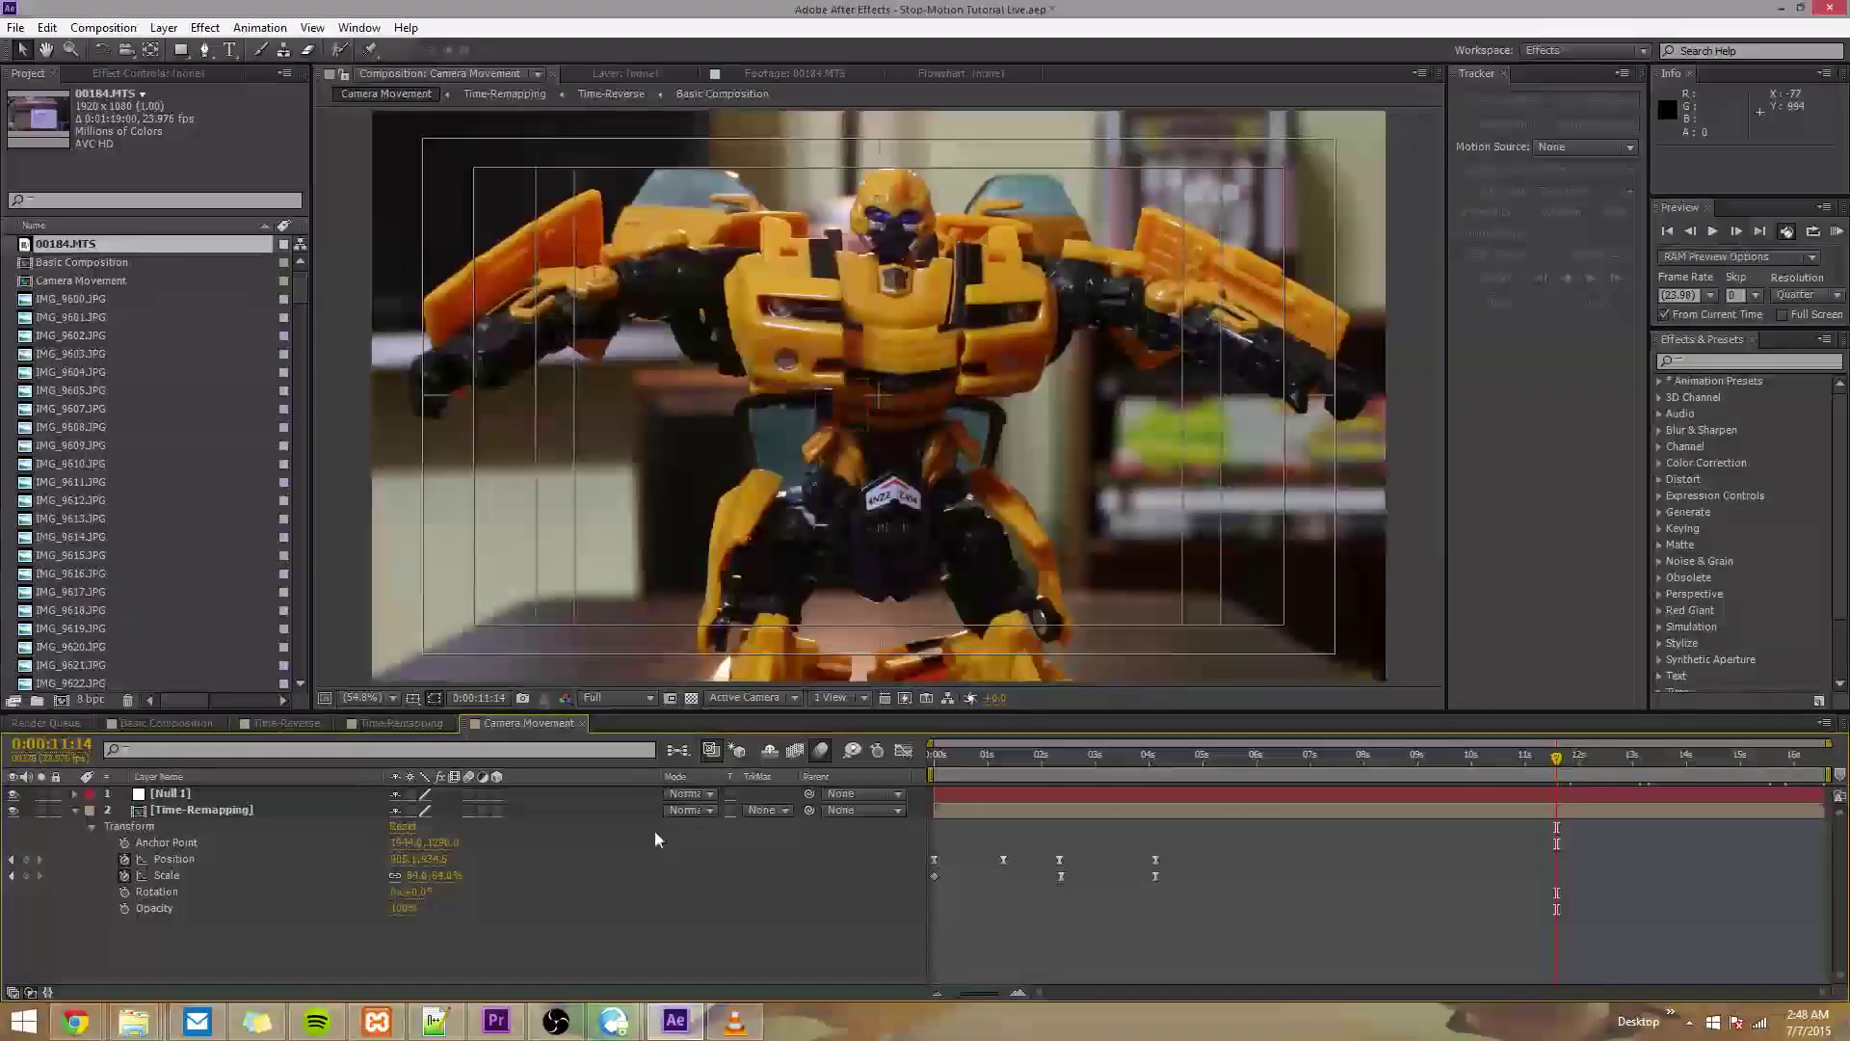
{"action": "left_click_drag", "start_coordinate": [1043, 773], "coordinate": [1118, 771]}
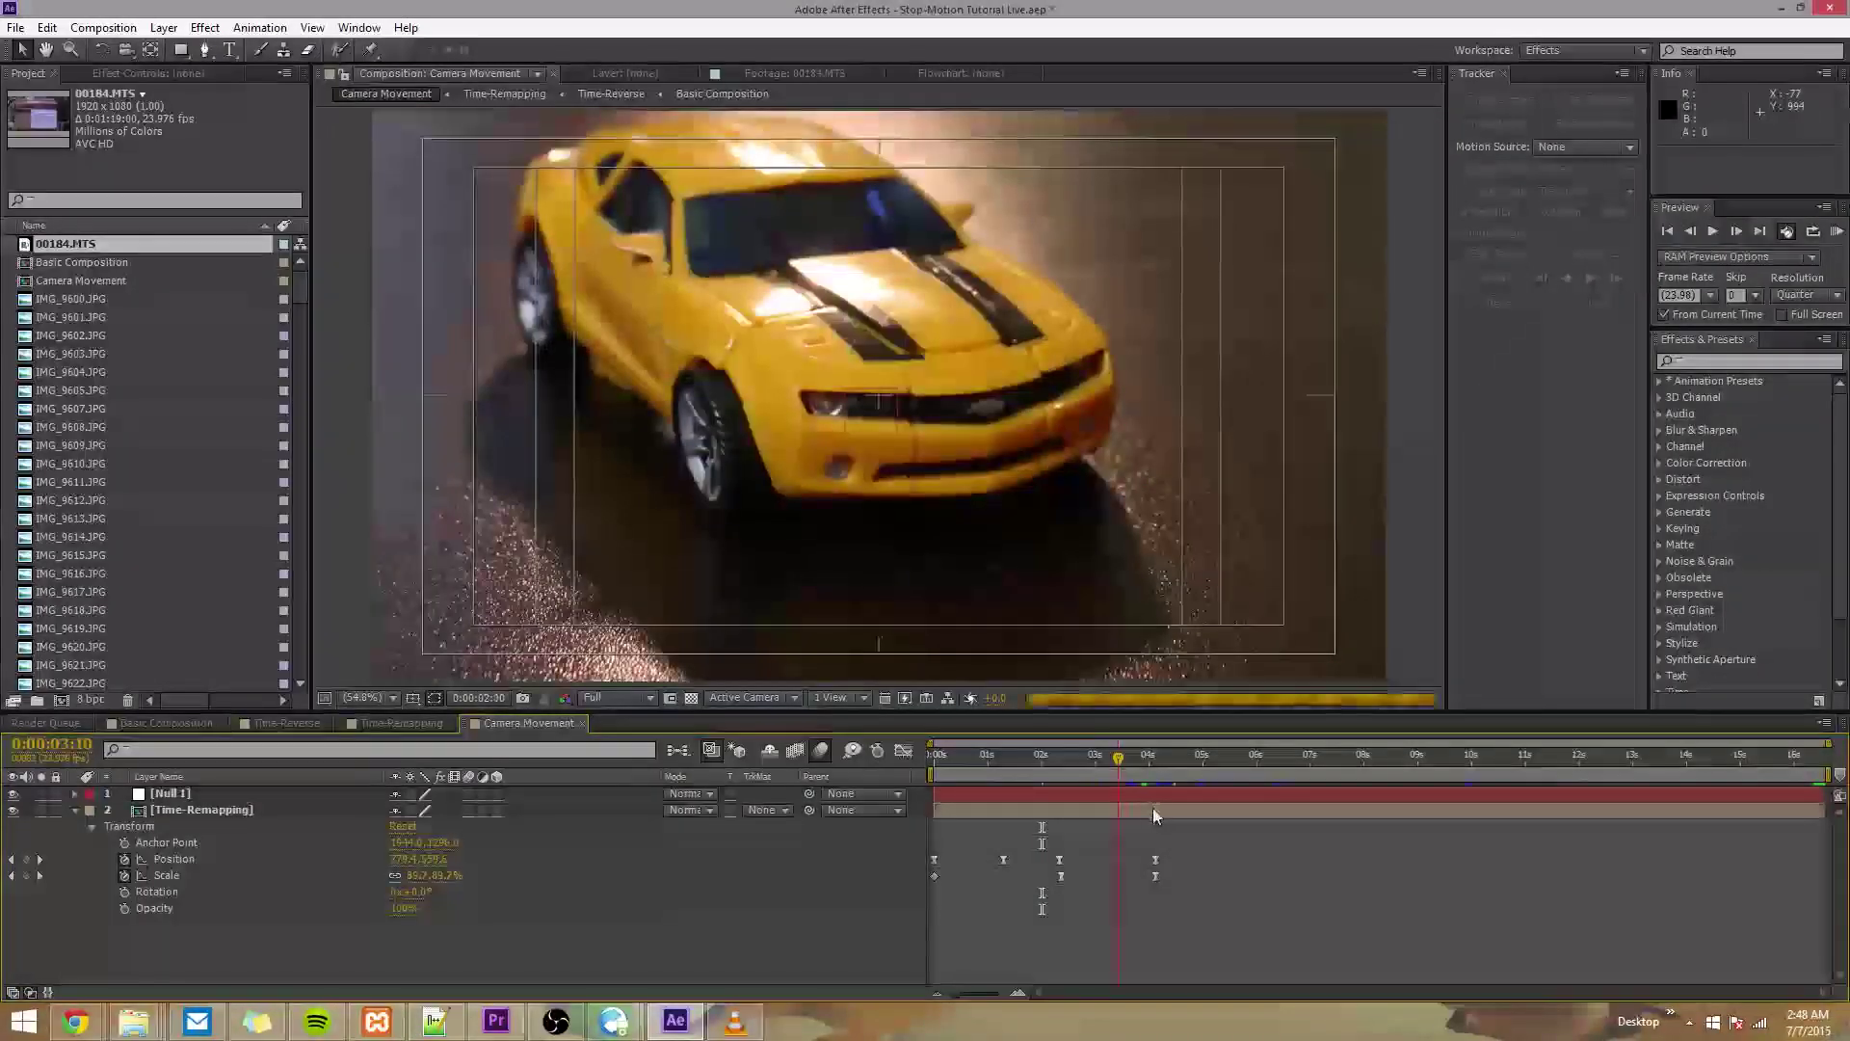
{"action": "left_click", "coordinate": [1153, 808]}
{"action": "left_click", "coordinate": [1148, 791]}
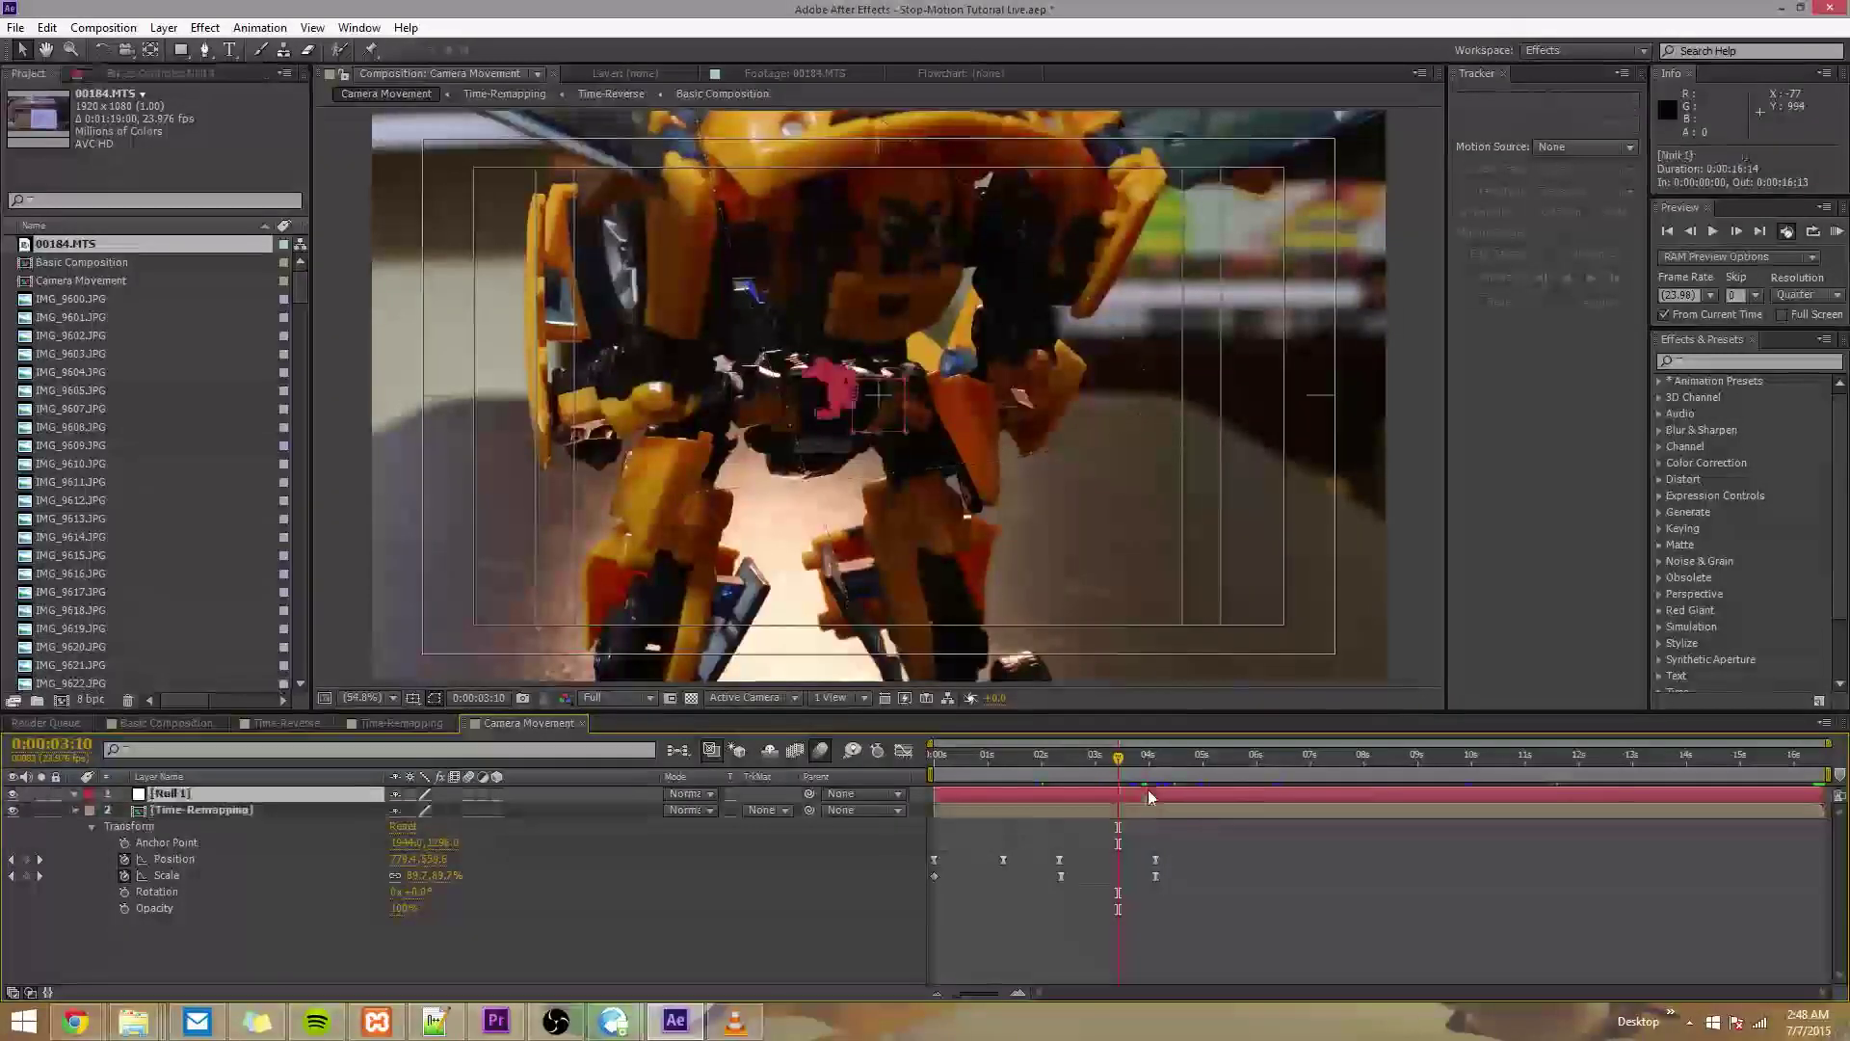
{"action": "left_click", "coordinate": [1137, 766]}
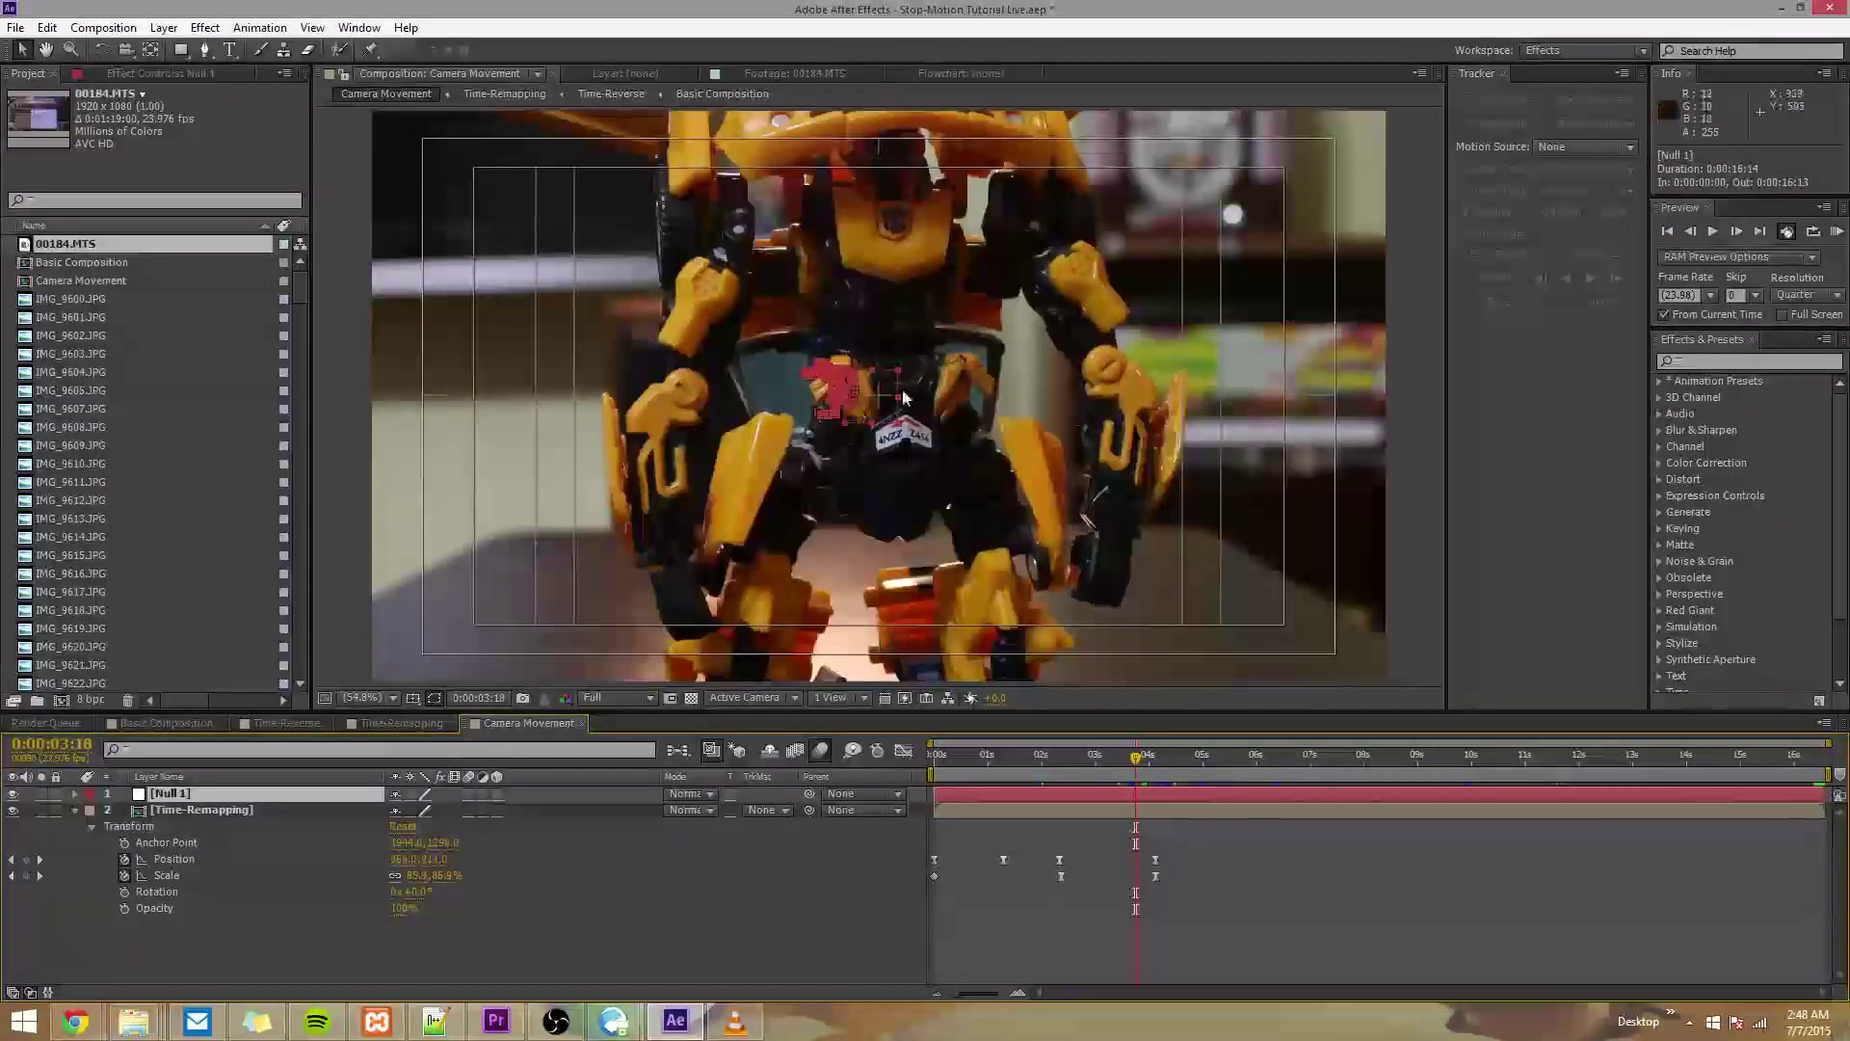
{"action": "left_click", "coordinate": [1166, 769]}
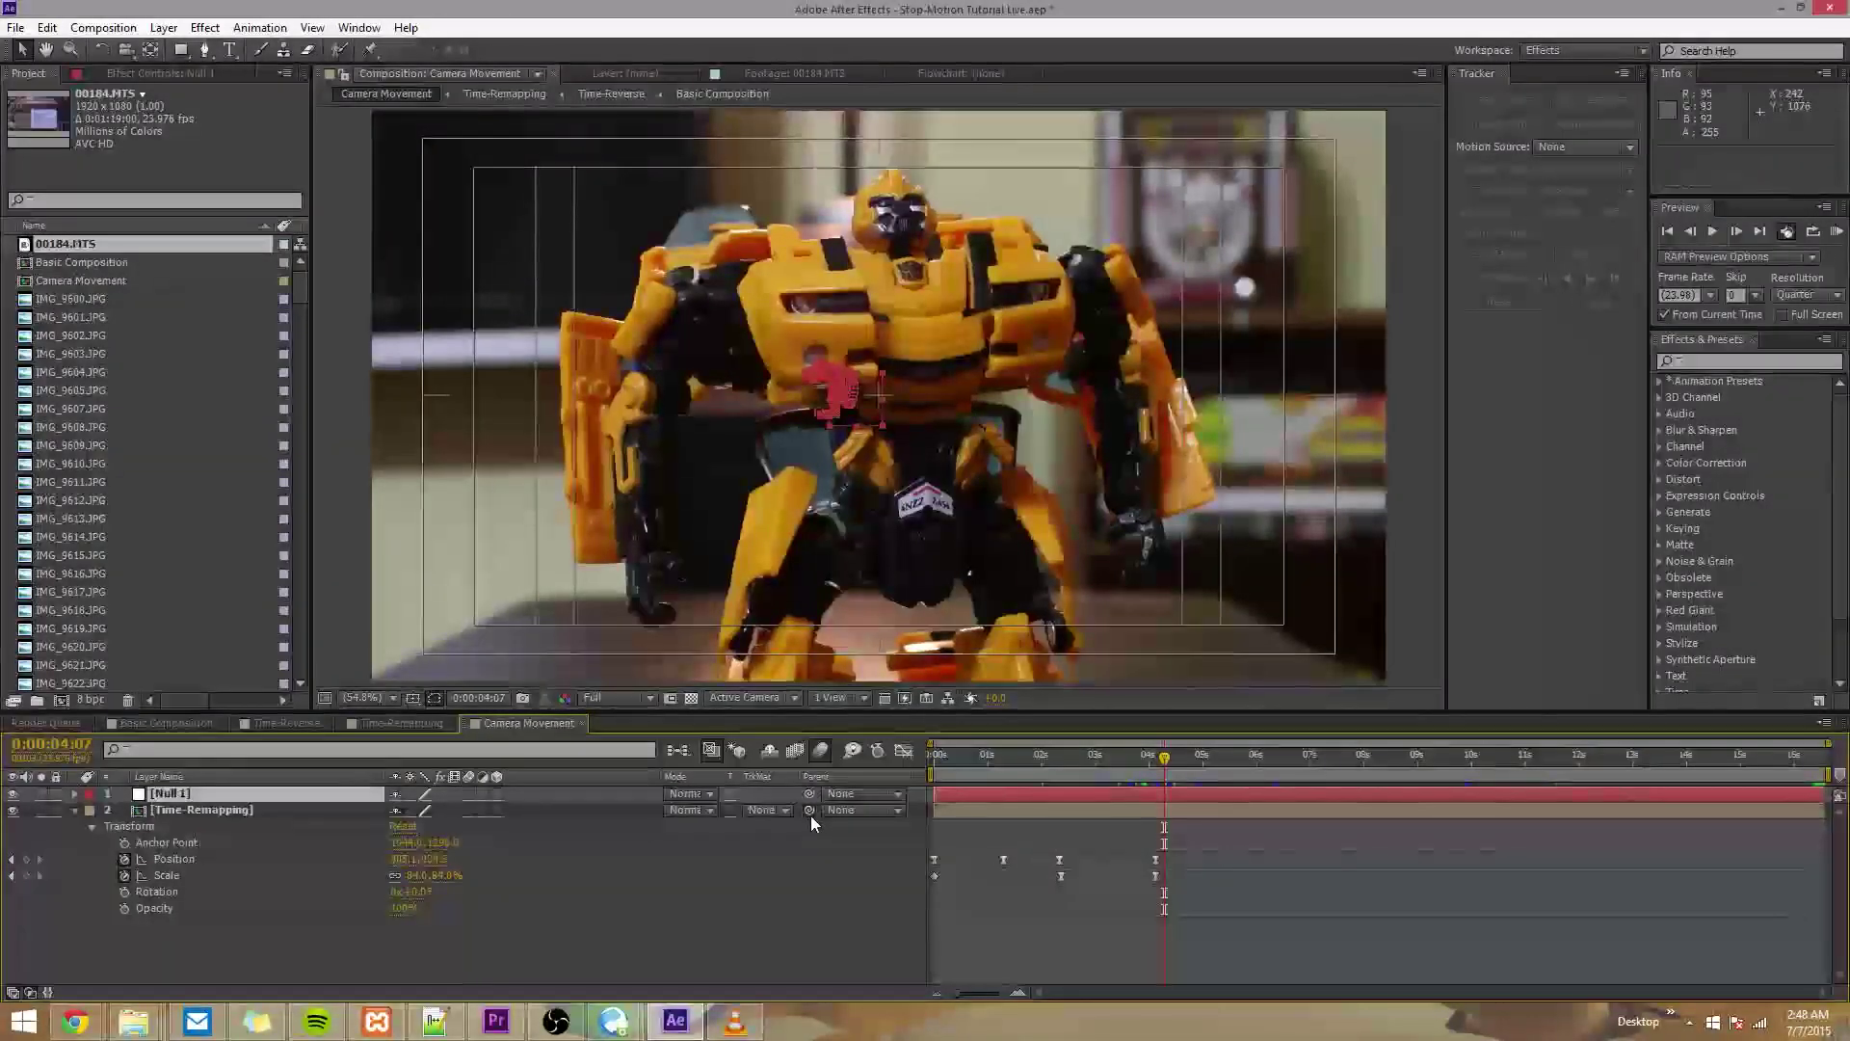
- Pick-whip the Time-Remapping layer's parent to Null 1
{"action": "left_click_drag", "start_coordinate": [809, 811], "coordinate": [958, 928]}
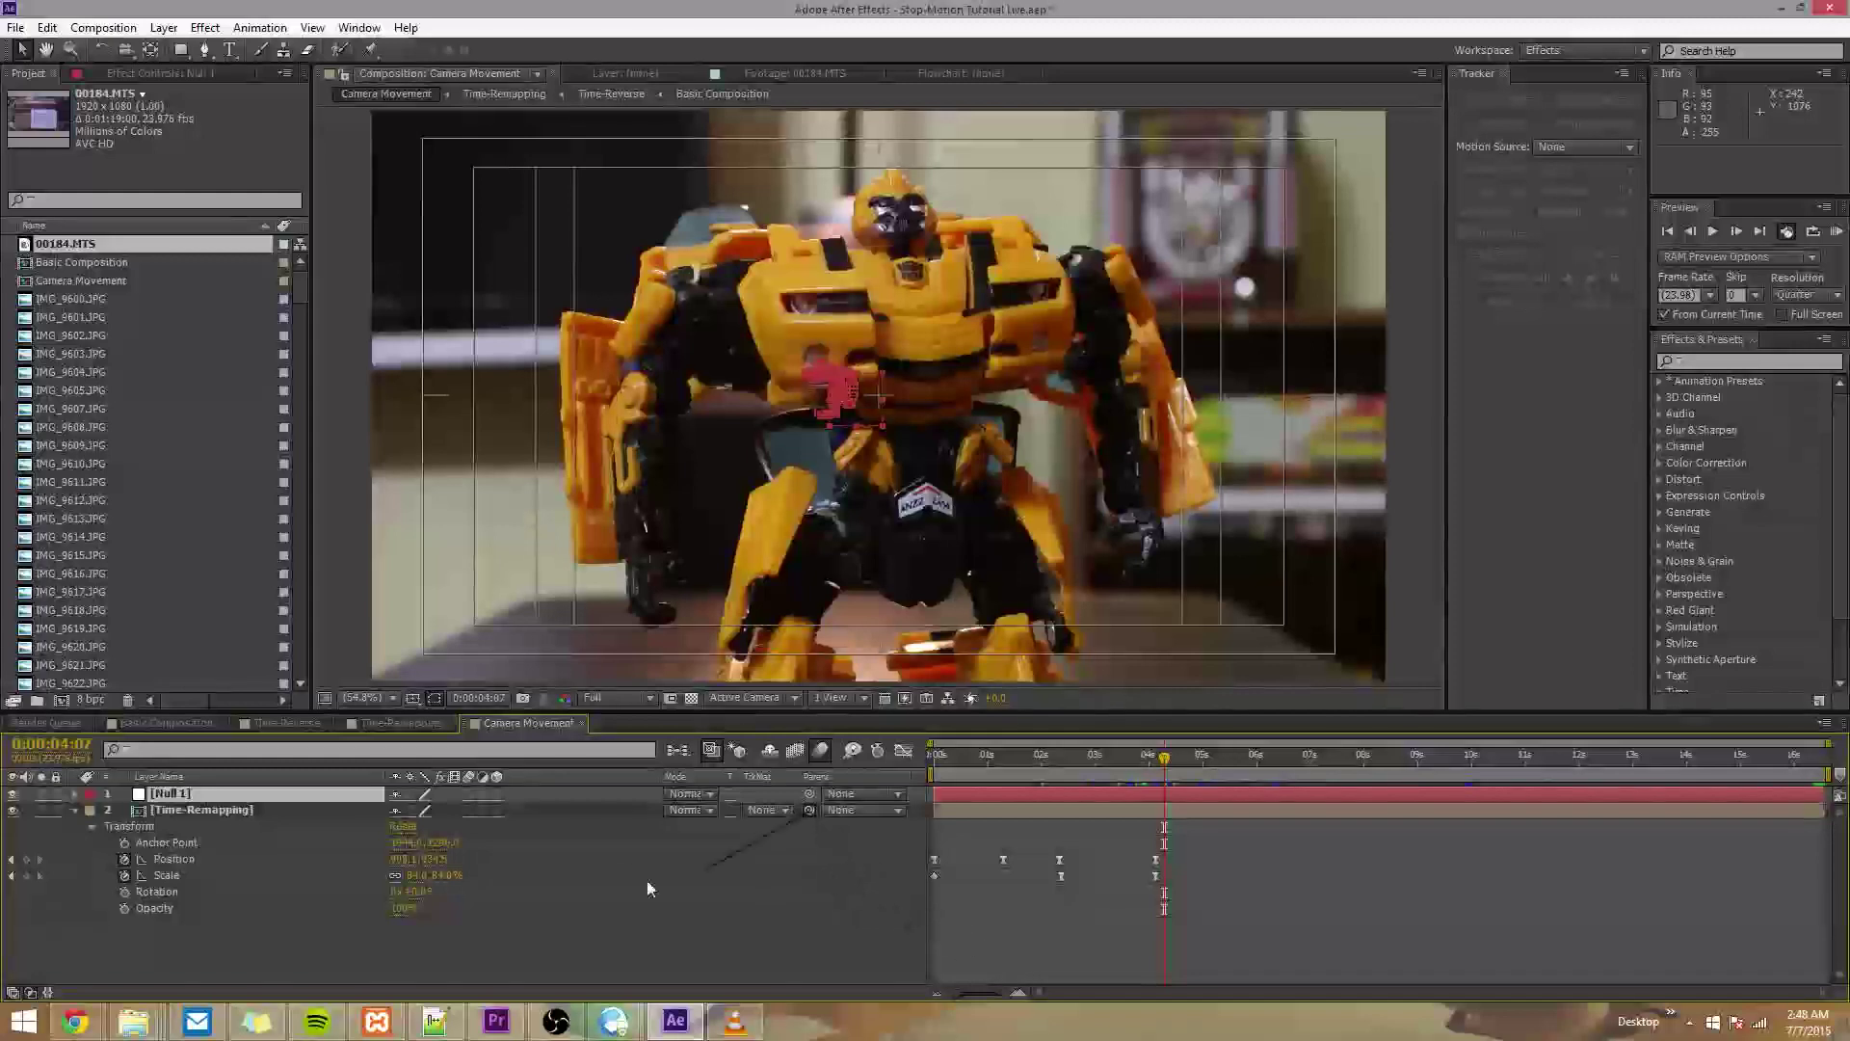
{"action": "left_click_drag", "start_coordinate": [648, 889], "coordinate": [721, 985]}
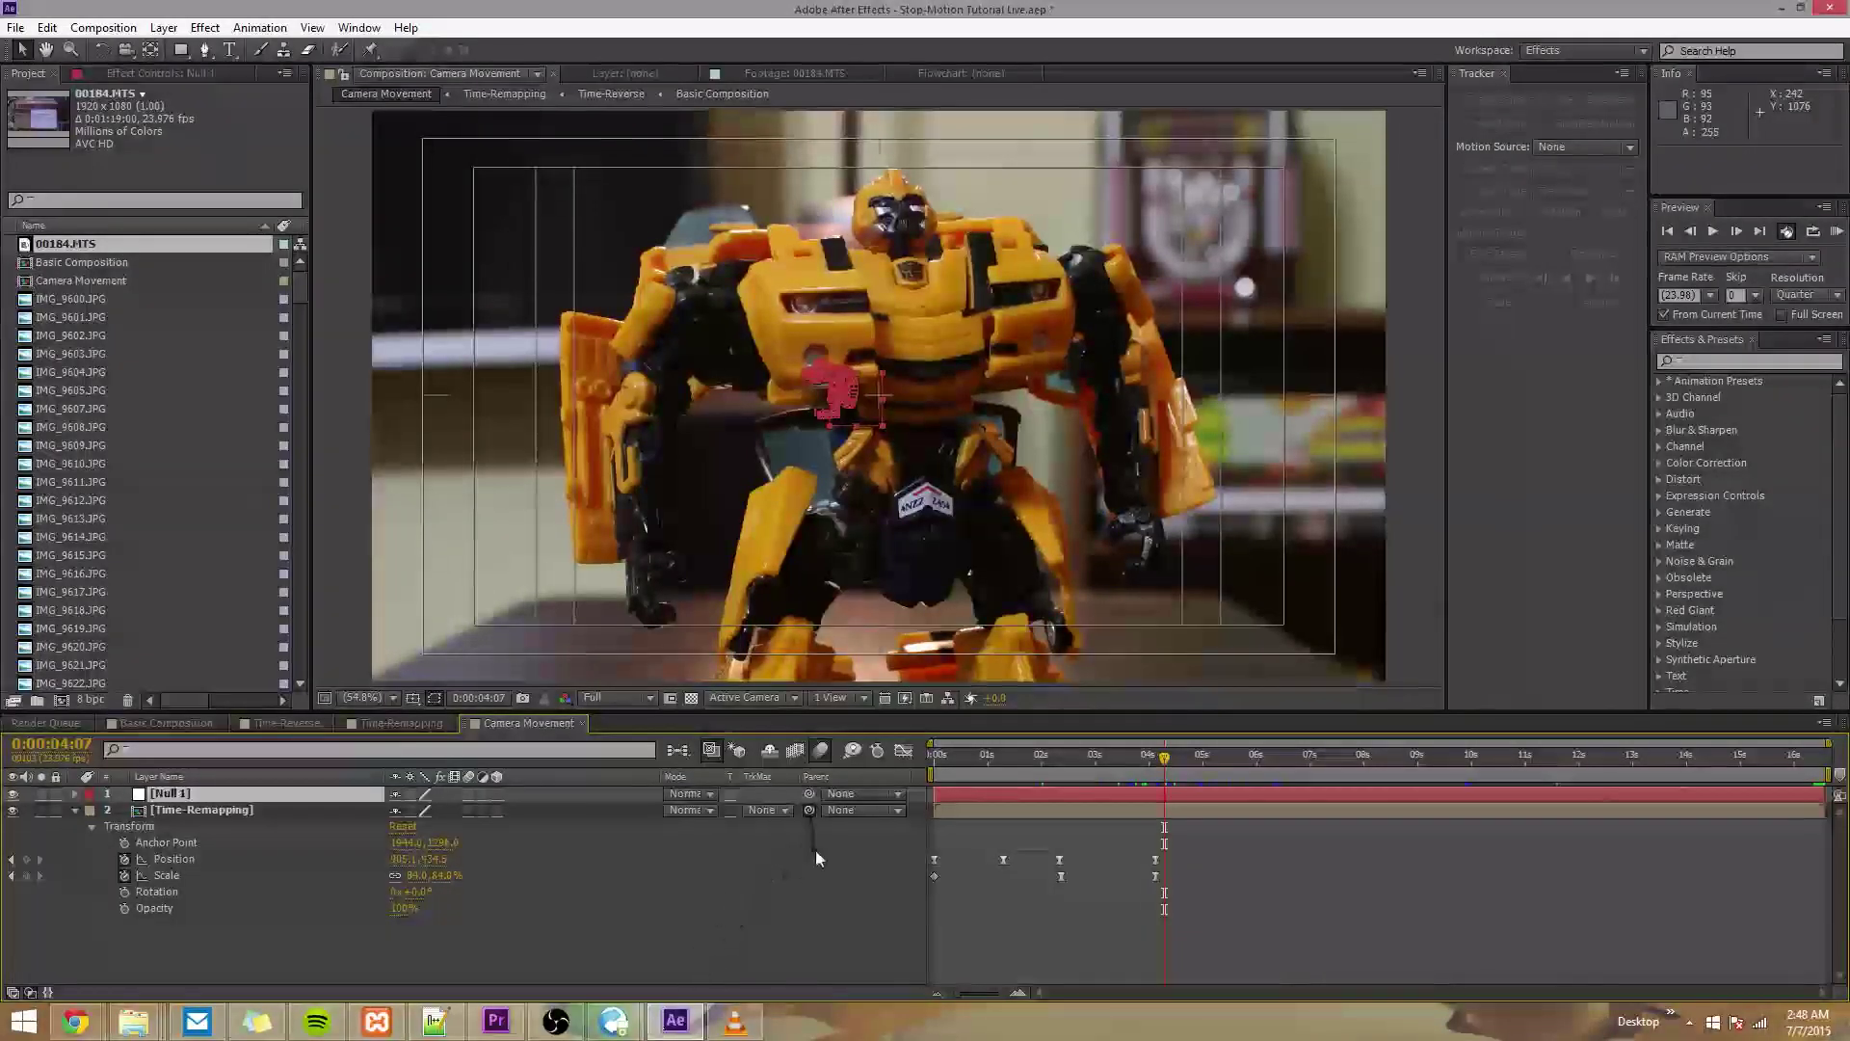
{"action": "left_click_drag", "start_coordinate": [816, 857], "coordinate": [189, 794]}
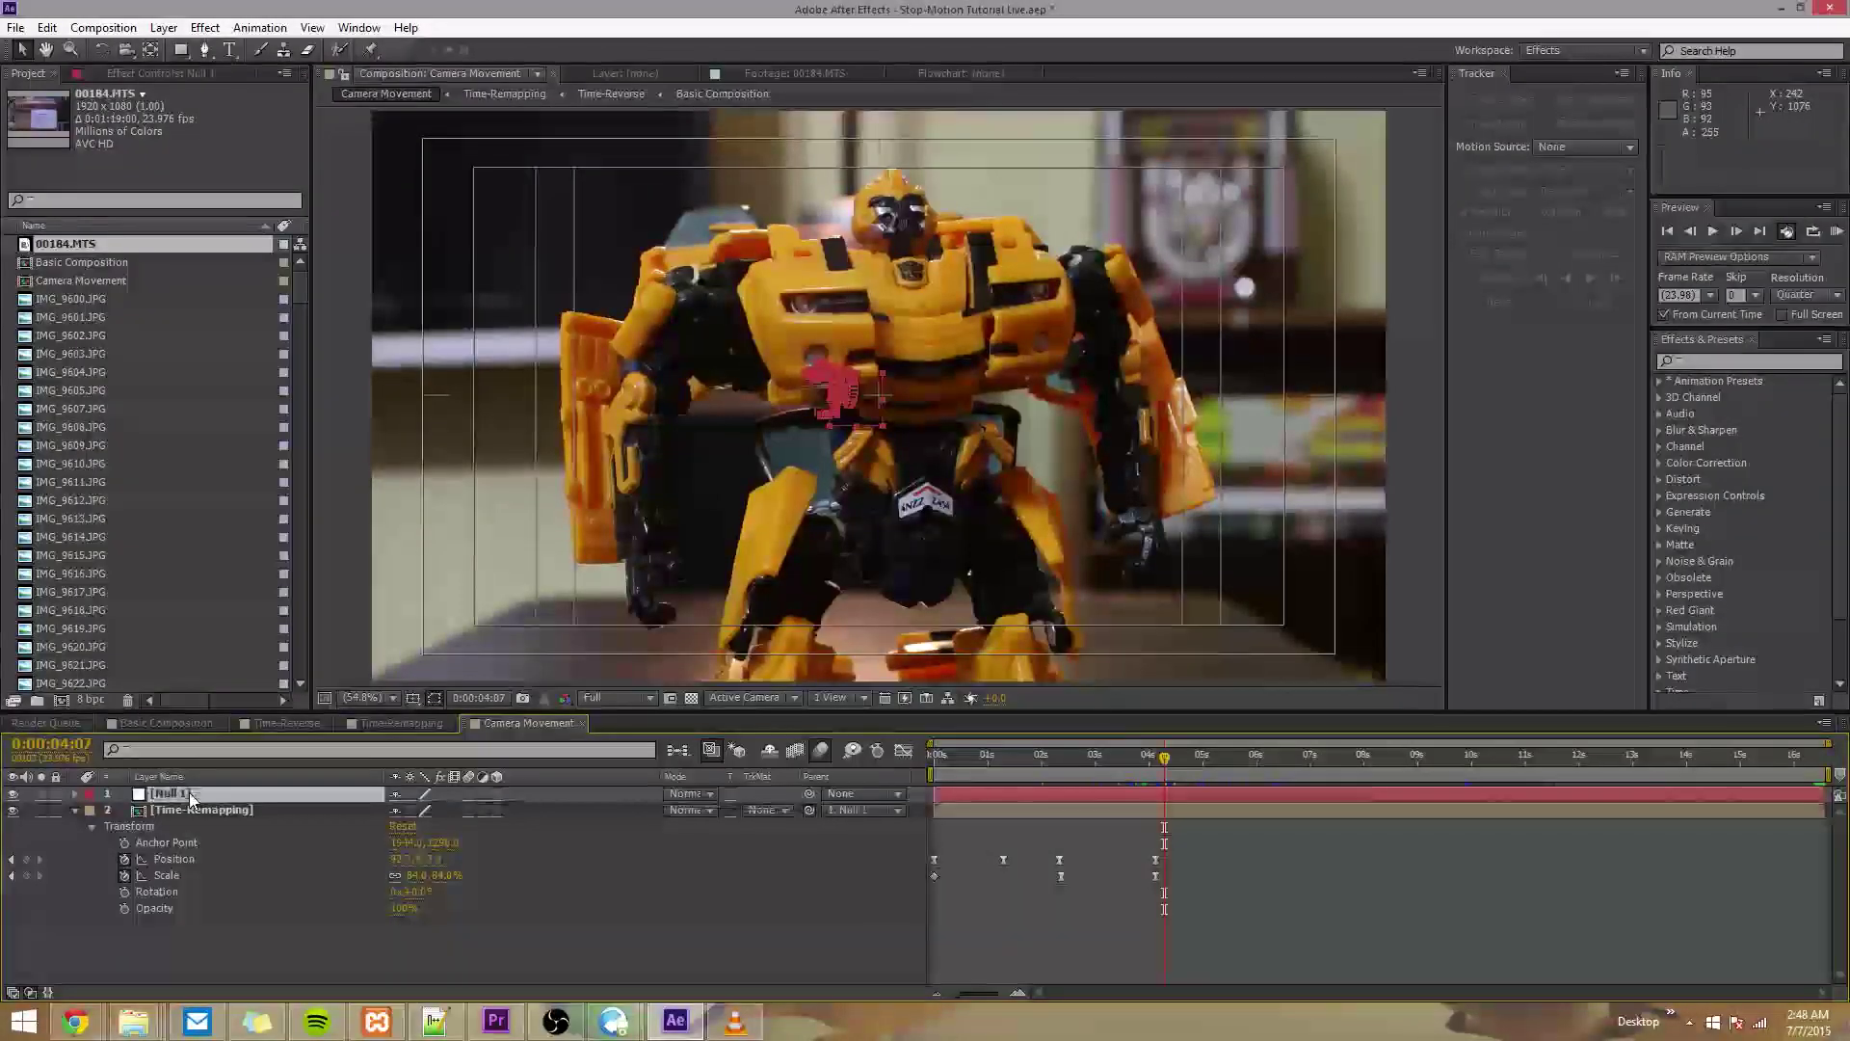
- Reveal Null 1's Position keyframes, then reselect the Time-Remapping layer
{"action": "left_click", "coordinate": [1180, 813]}
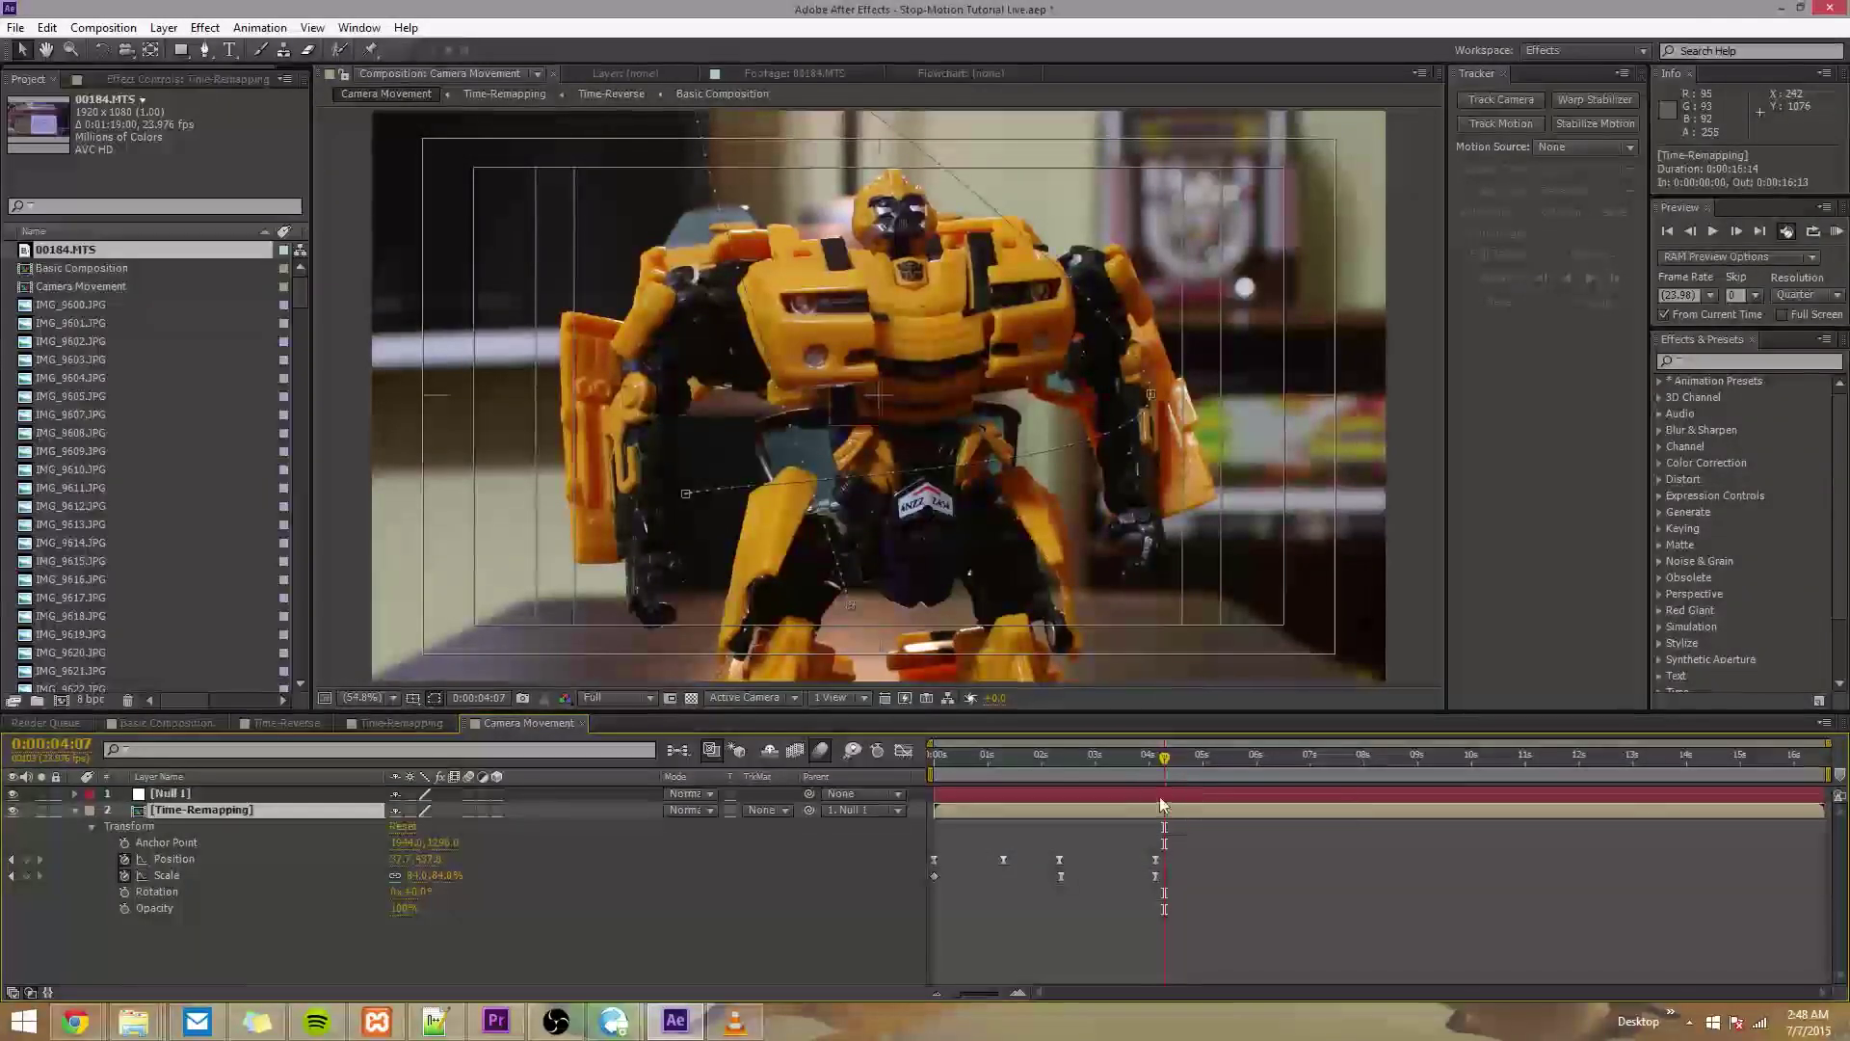
{"action": "left_click", "coordinate": [1160, 796]}
{"action": "key", "text": "alt+shift+p"}
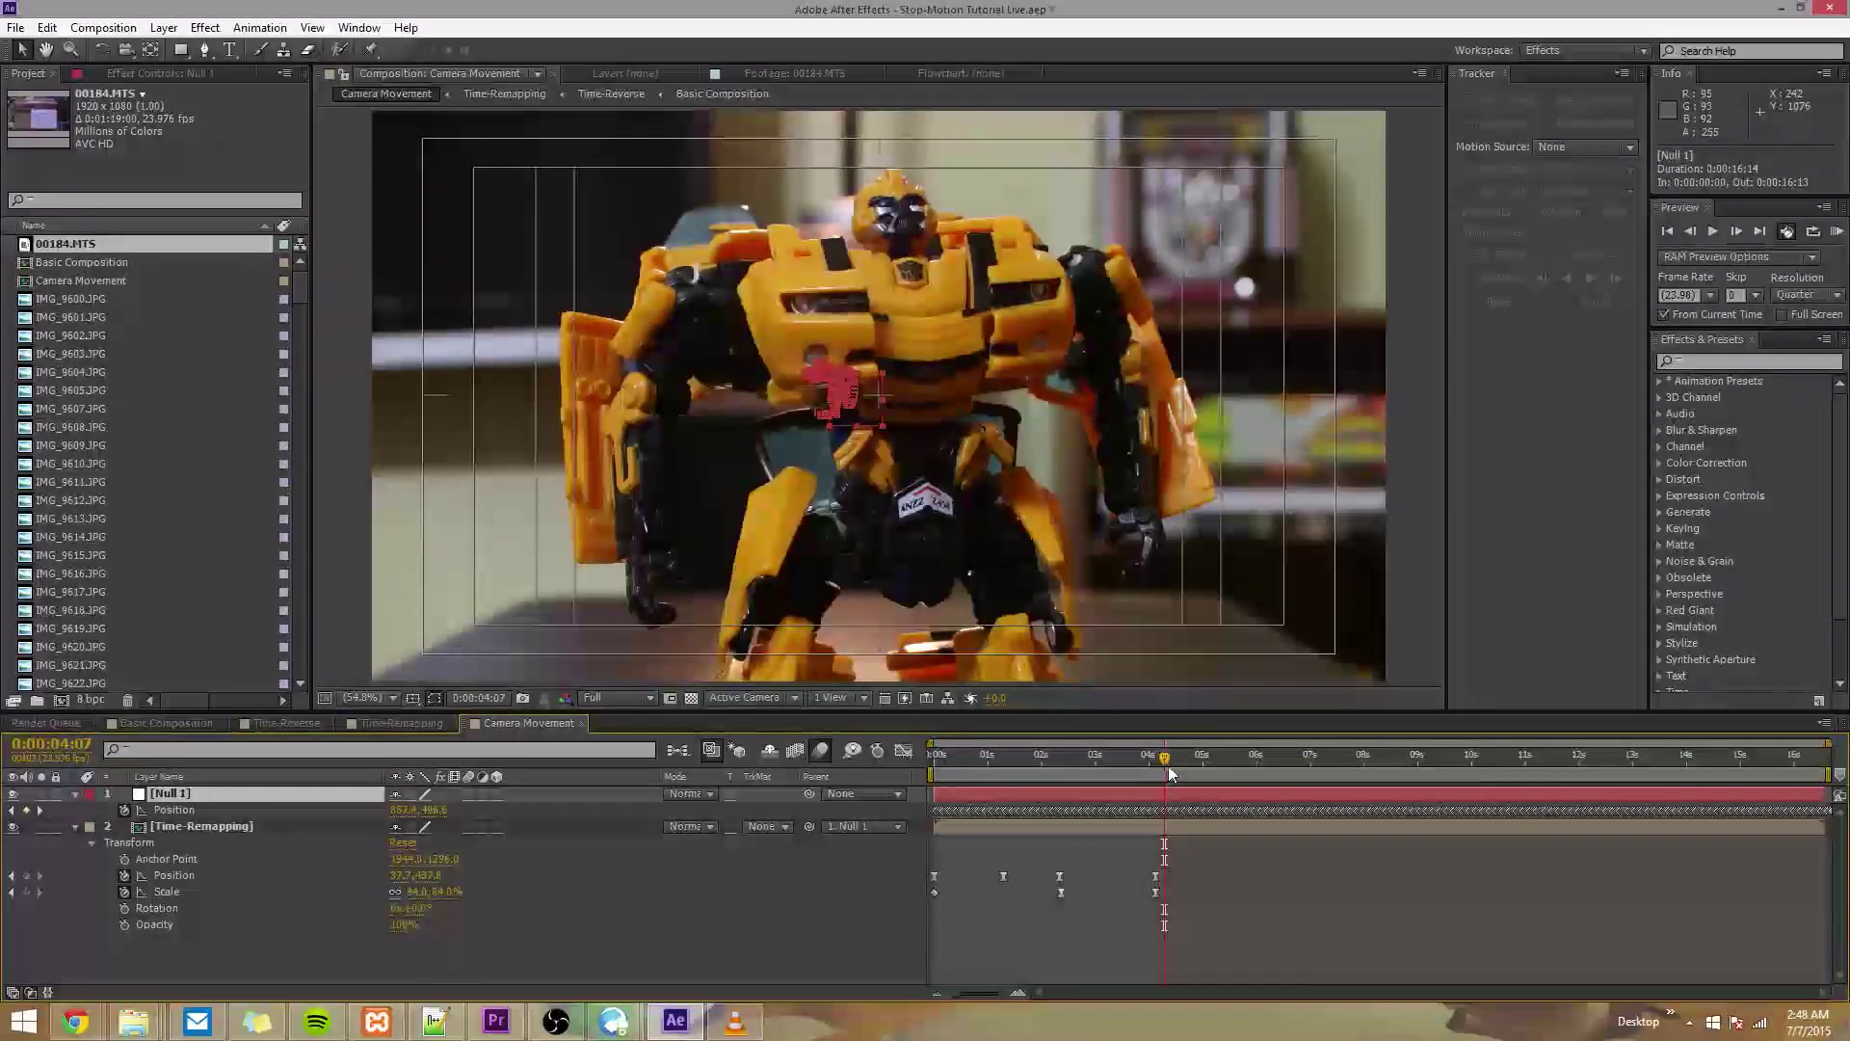
{"action": "left_click", "coordinate": [1196, 830]}
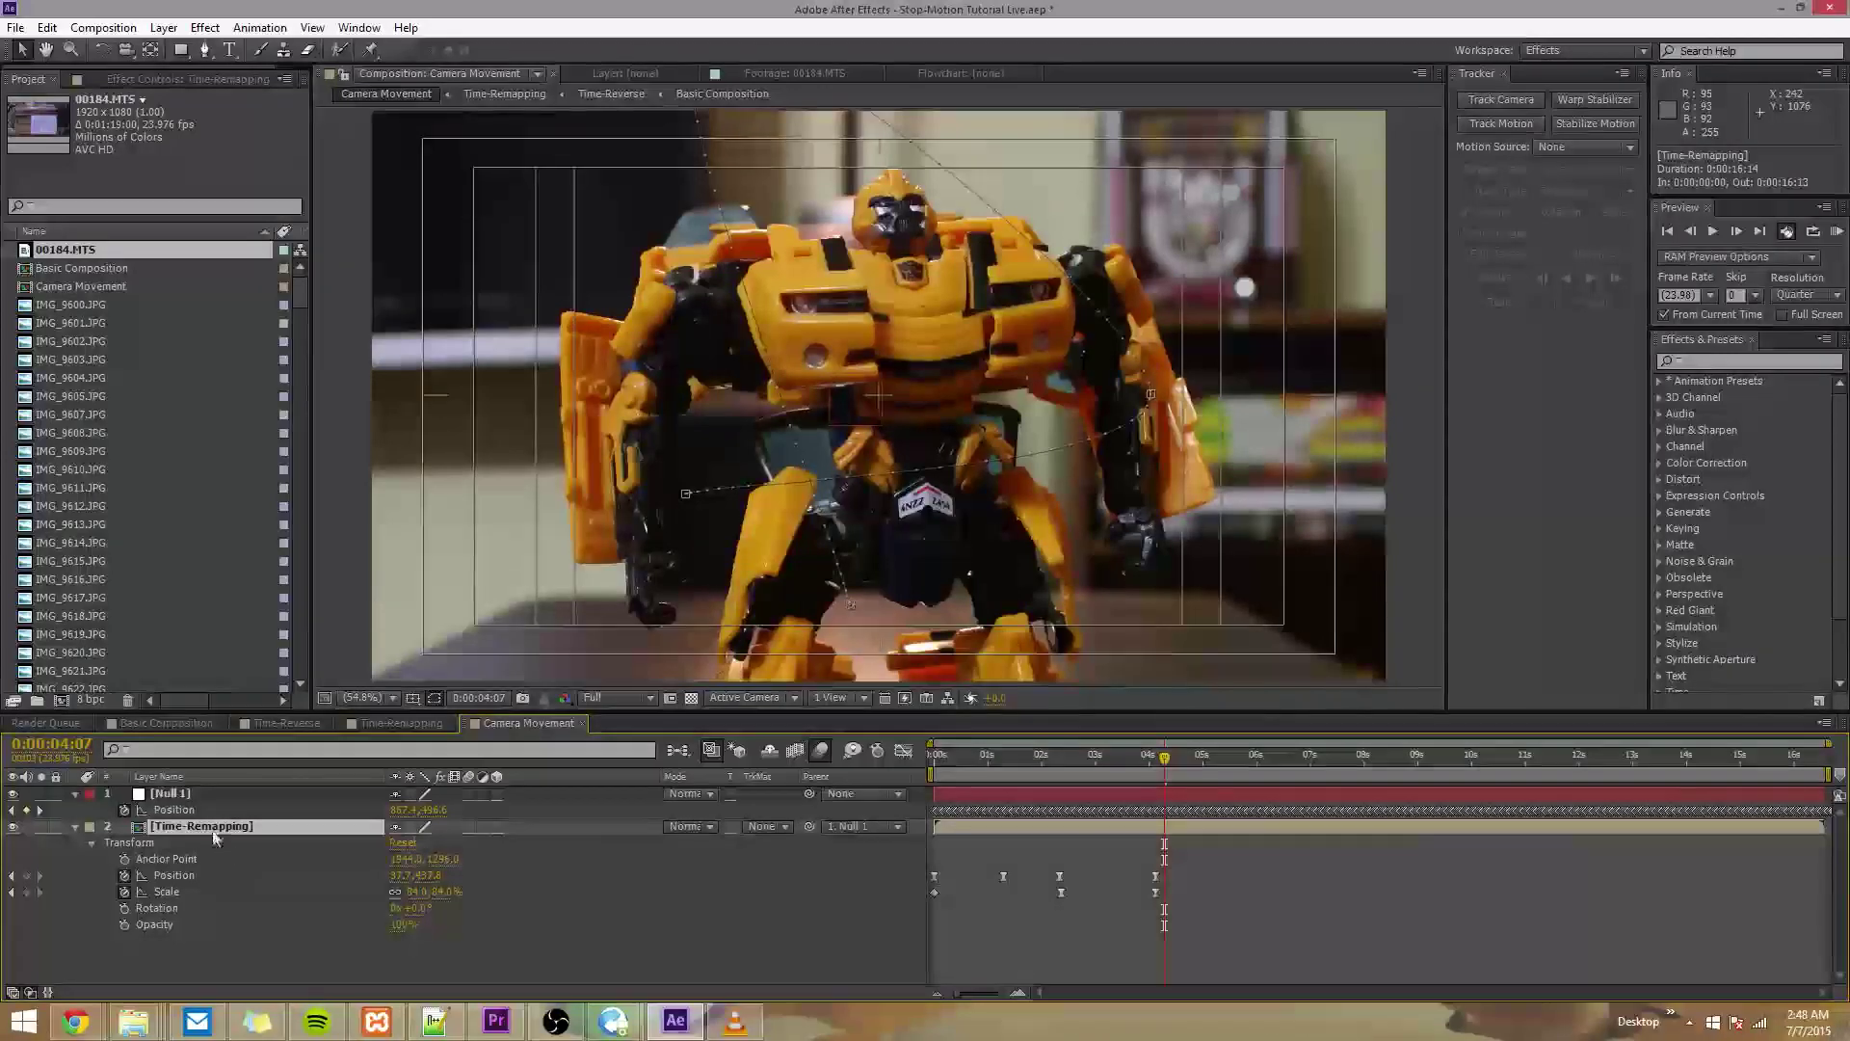
{"action": "left_click", "coordinate": [204, 796]}
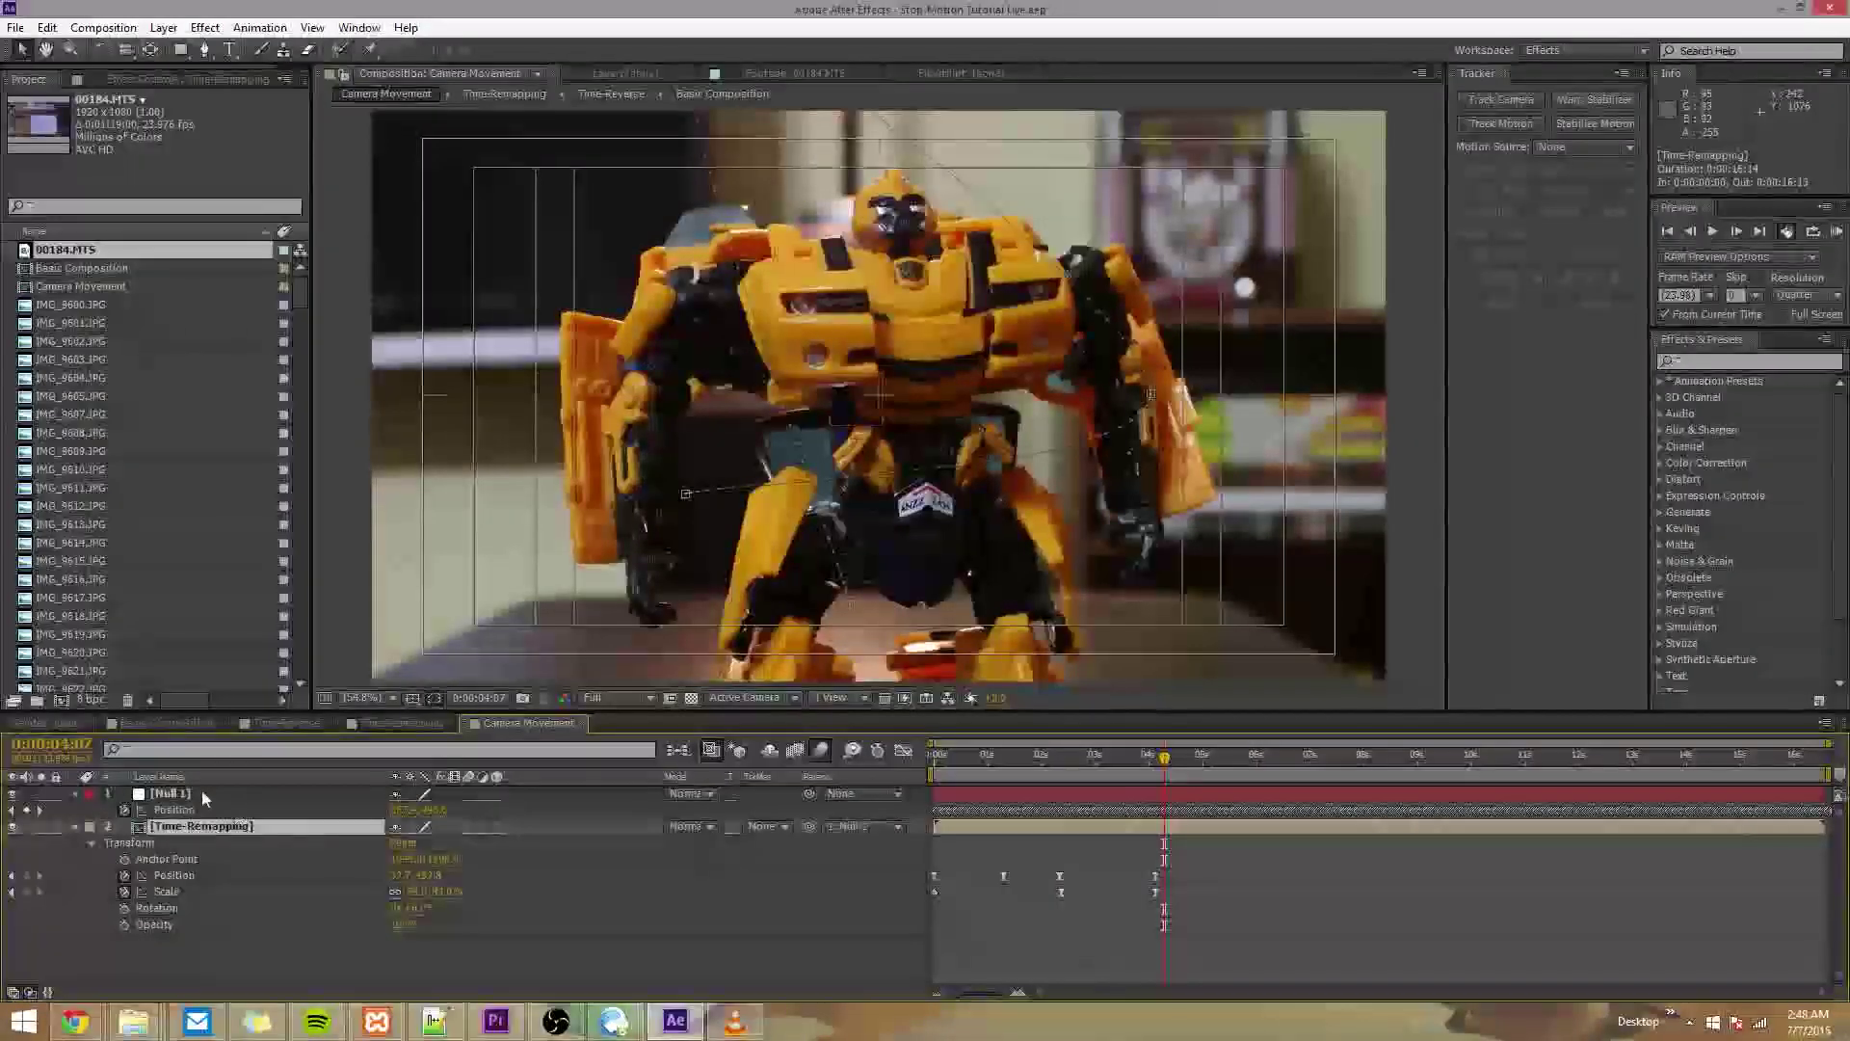
{"action": "left_click", "coordinate": [217, 829]}
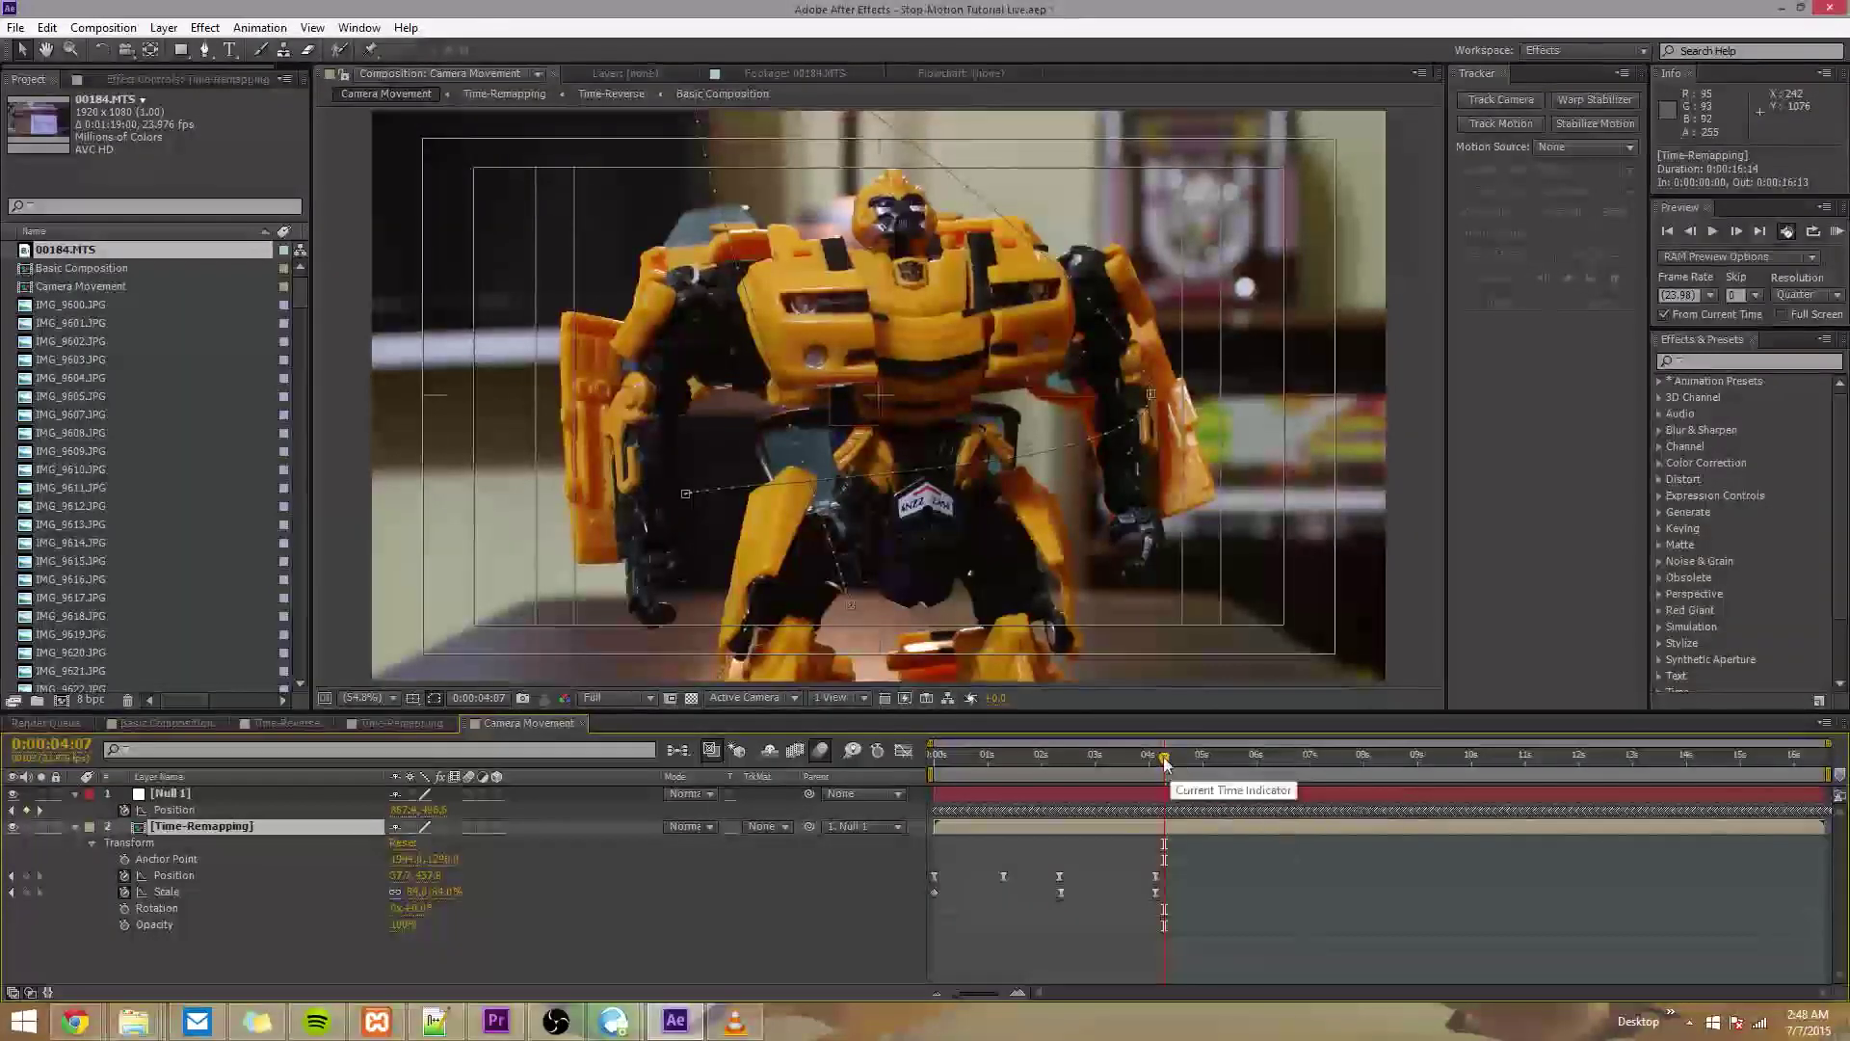
{"action": "left_click_drag", "start_coordinate": [1089, 768], "coordinate": [885, 759]}
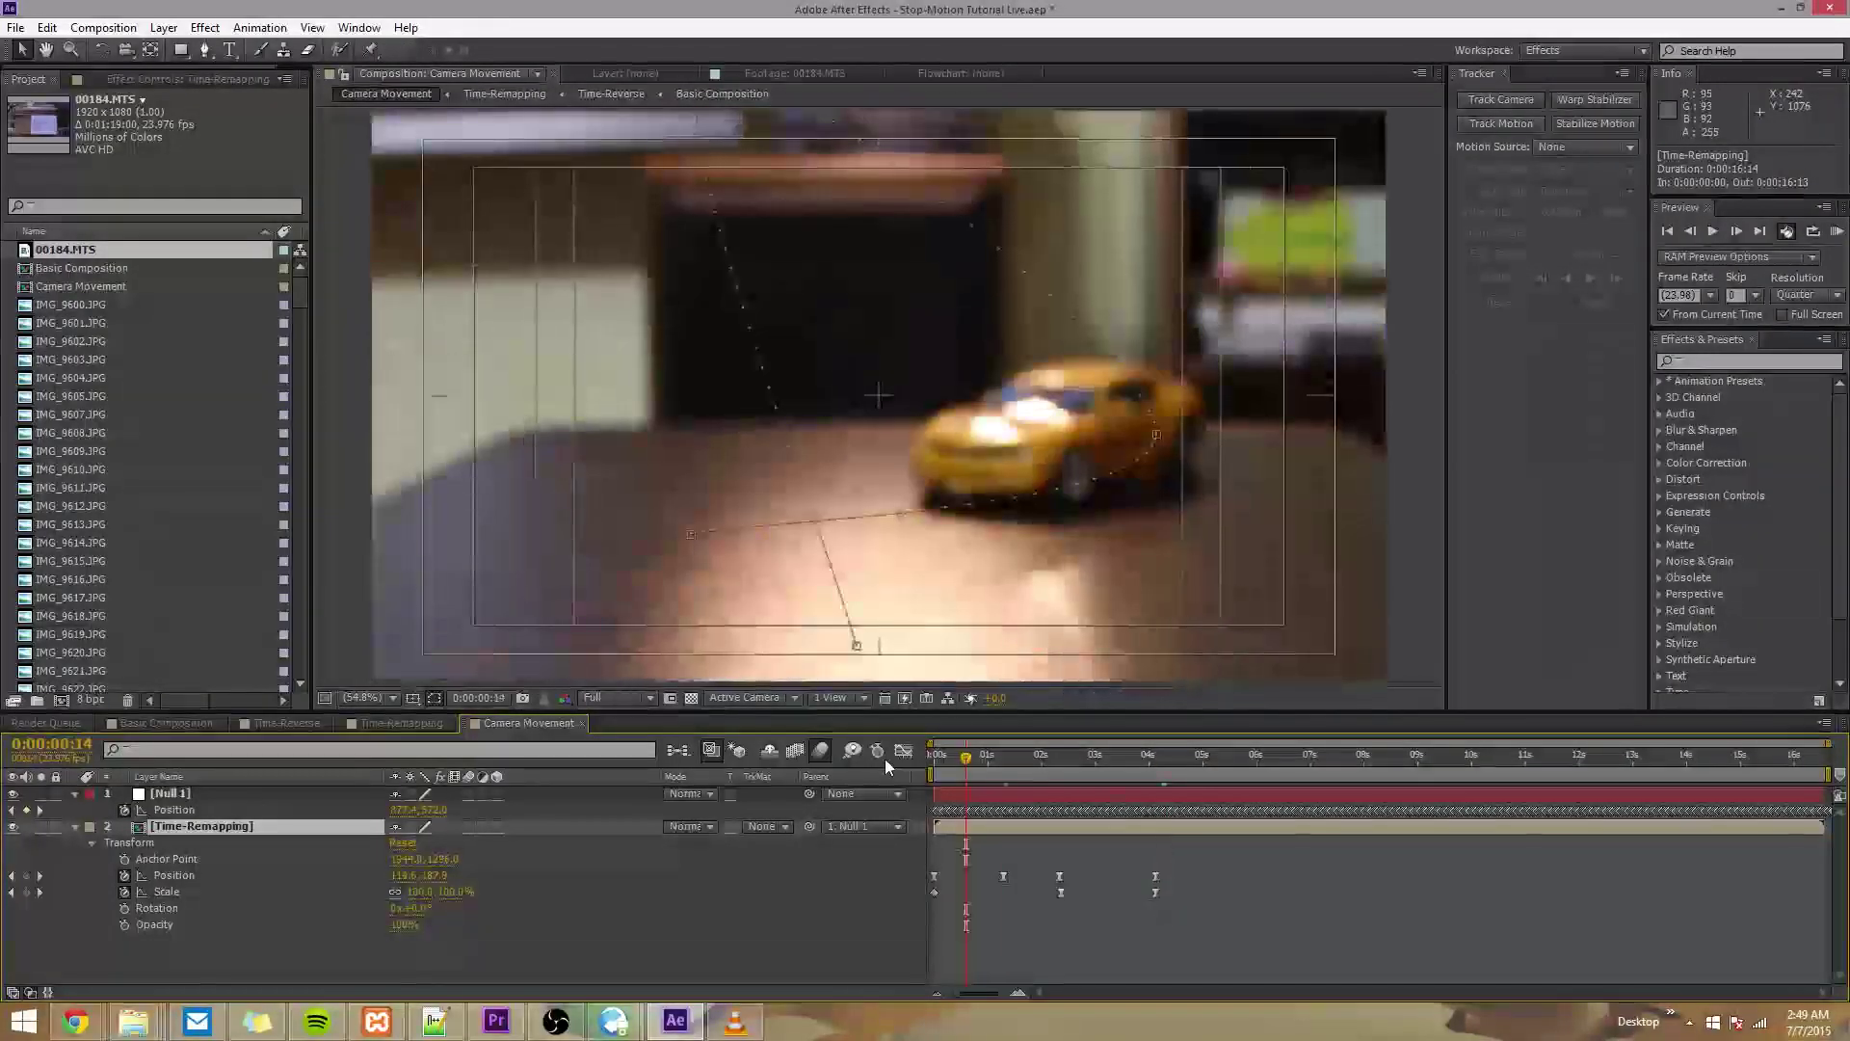
{"action": "key", "text": "space"}
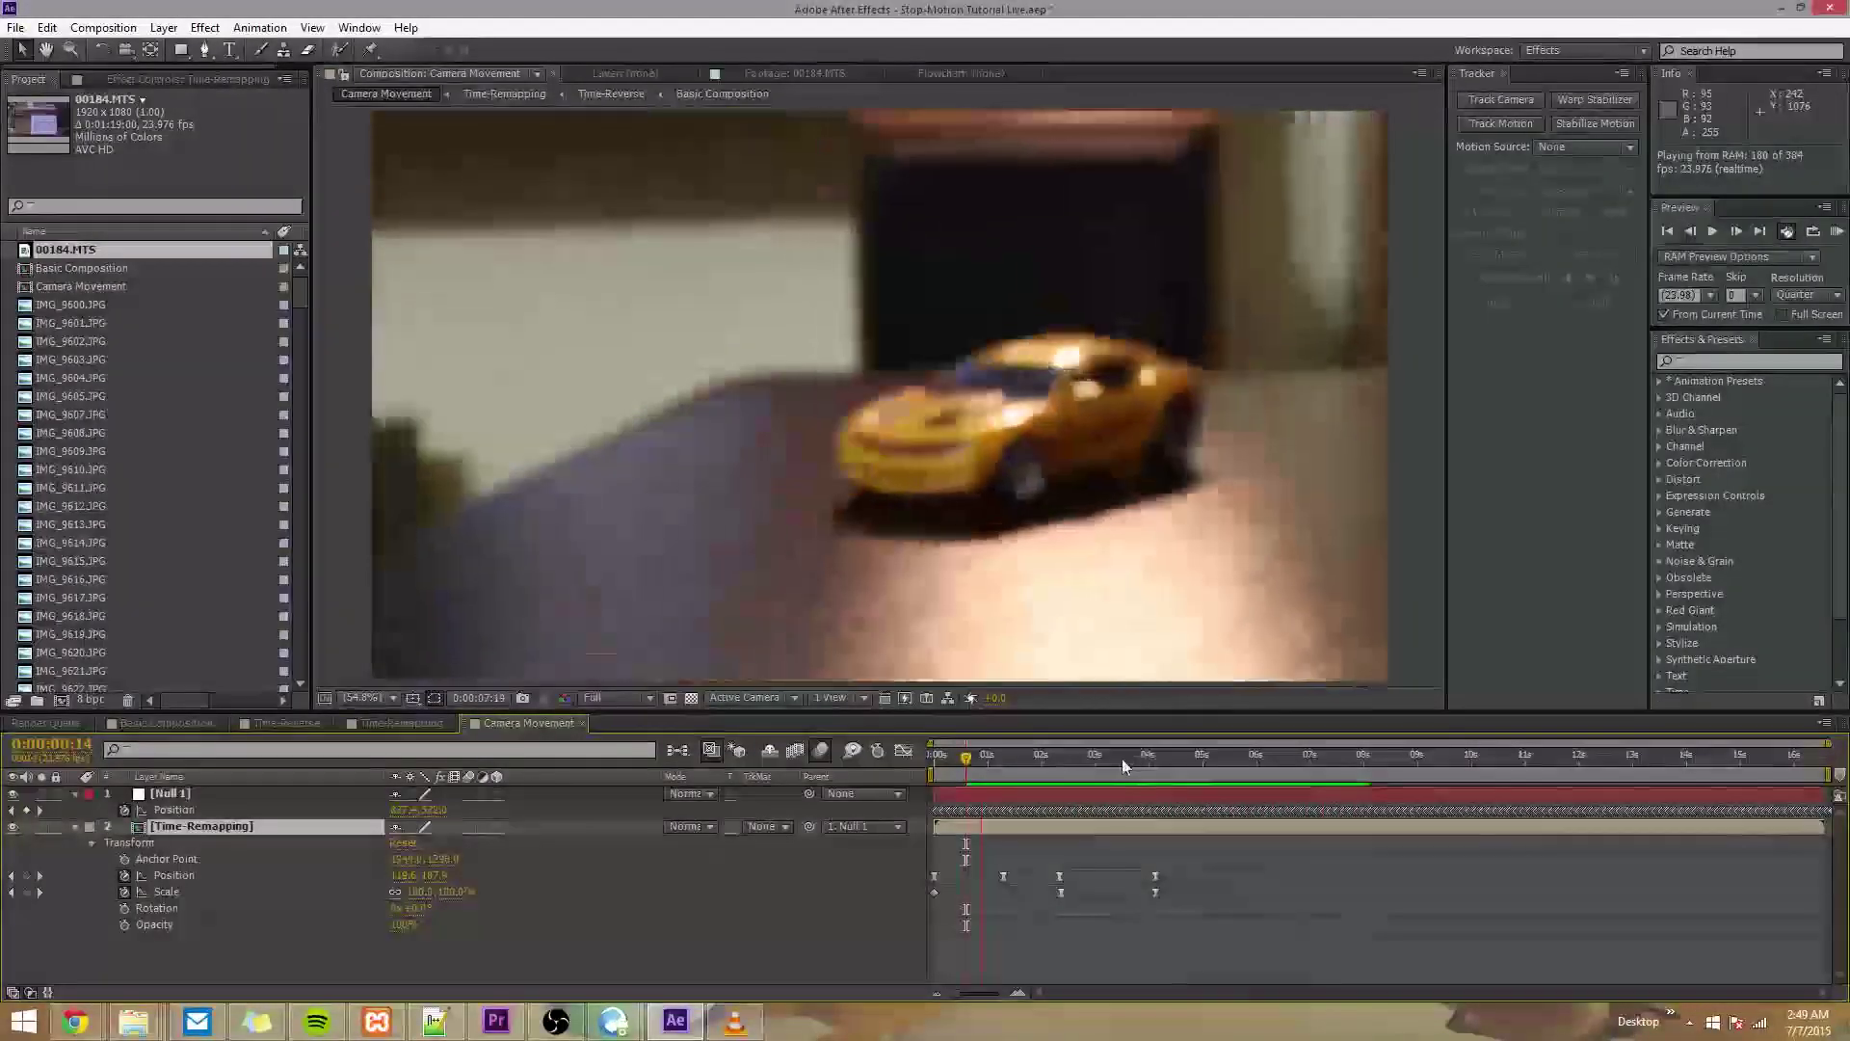
{"action": "key", "text": "space"}
{"action": "left_click_drag", "start_coordinate": [966, 764], "coordinate": [1770, 772]}
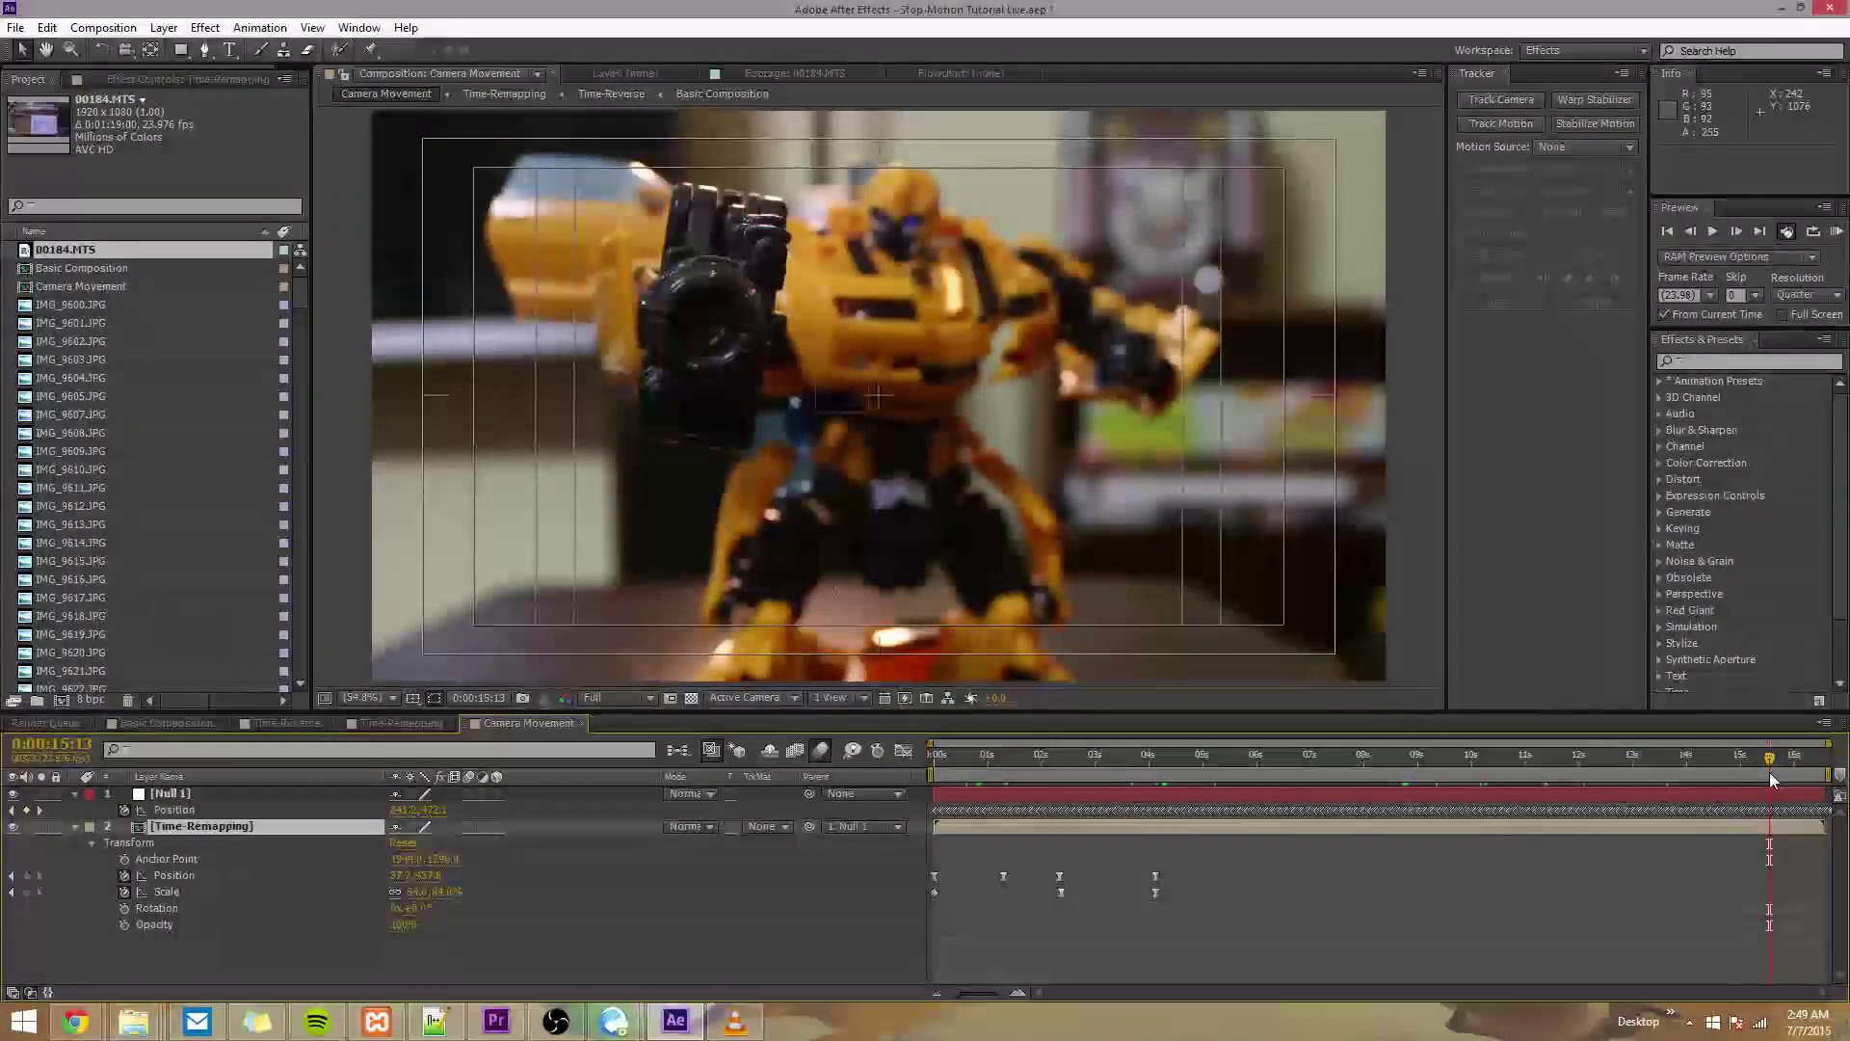
{"action": "left_click_drag", "start_coordinate": [1770, 779], "coordinate": [1414, 759]}
- Enable motion blur on the Time-Remapping layer and check frame 0:00:05:16
{"action": "left_click", "coordinate": [557, 887]}
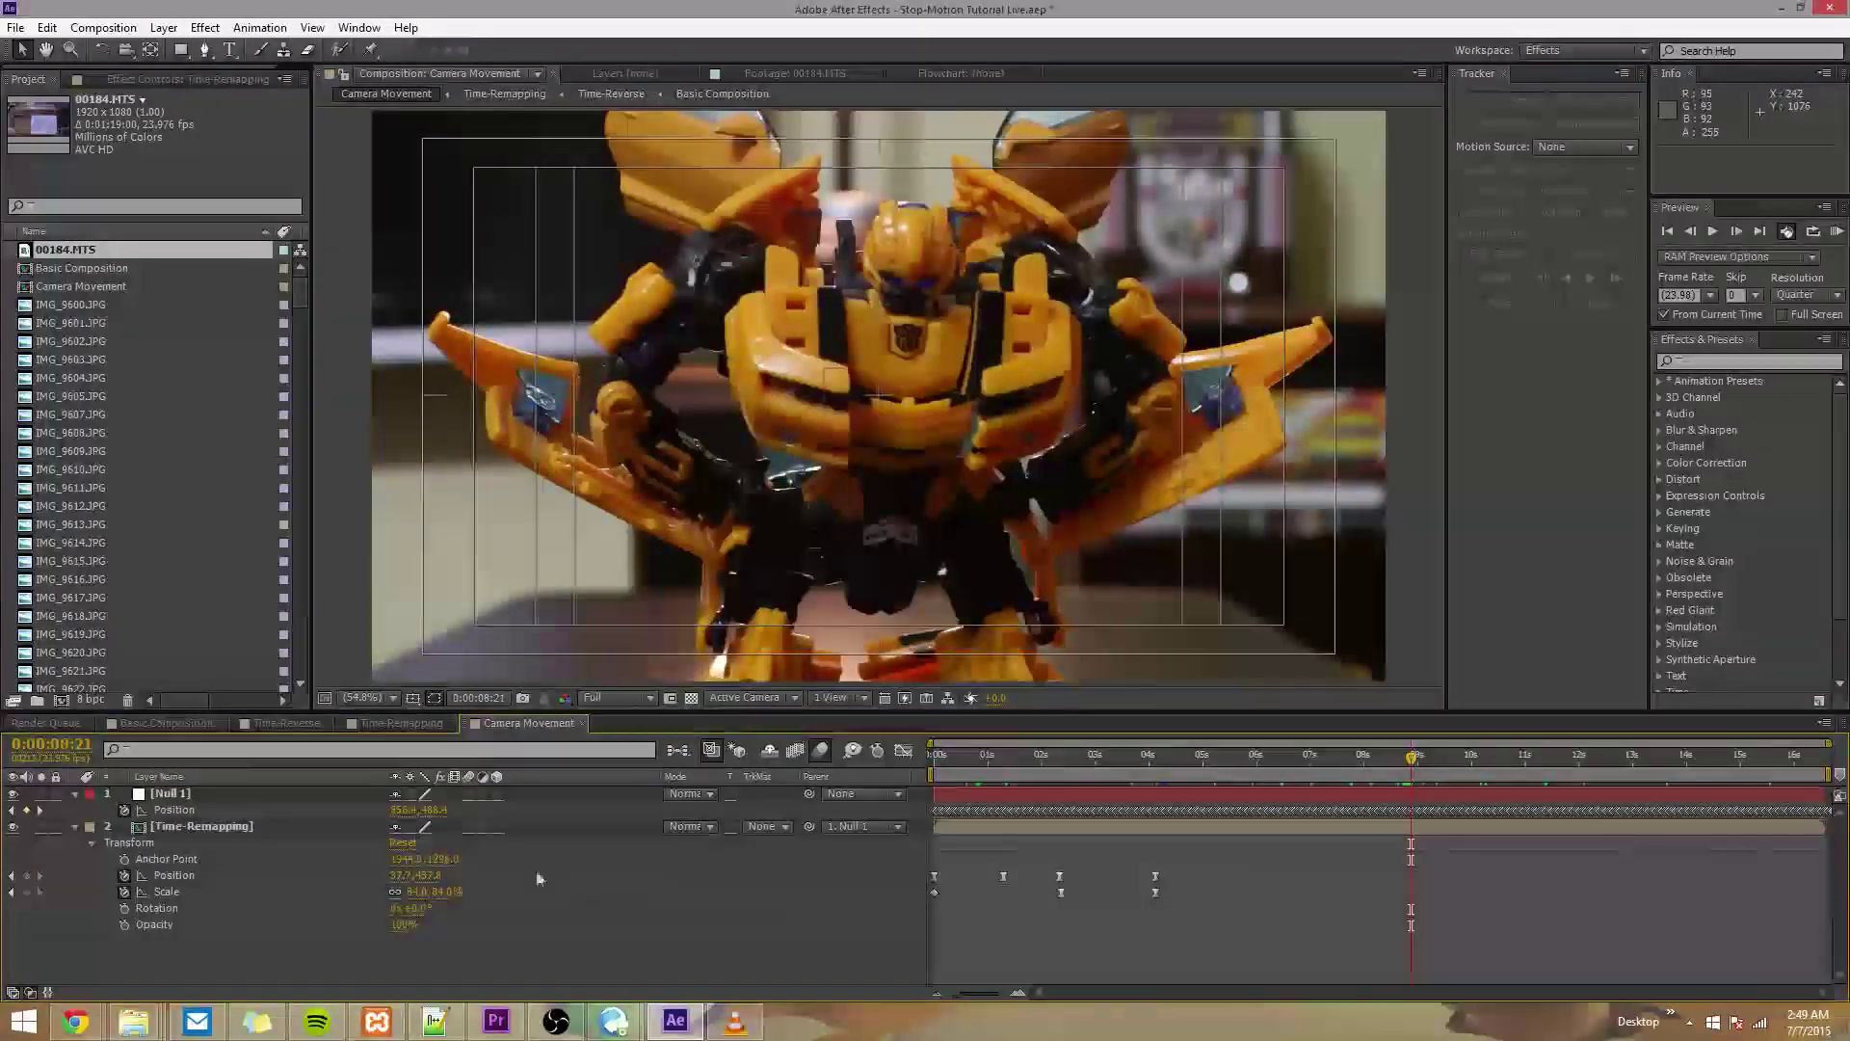
{"action": "left_click", "coordinate": [470, 827]}
{"action": "left_click", "coordinate": [1239, 759]}
{"action": "scroll", "coordinate": [1060, 424], "scroll_direction": "up", "scroll_amount": 3}
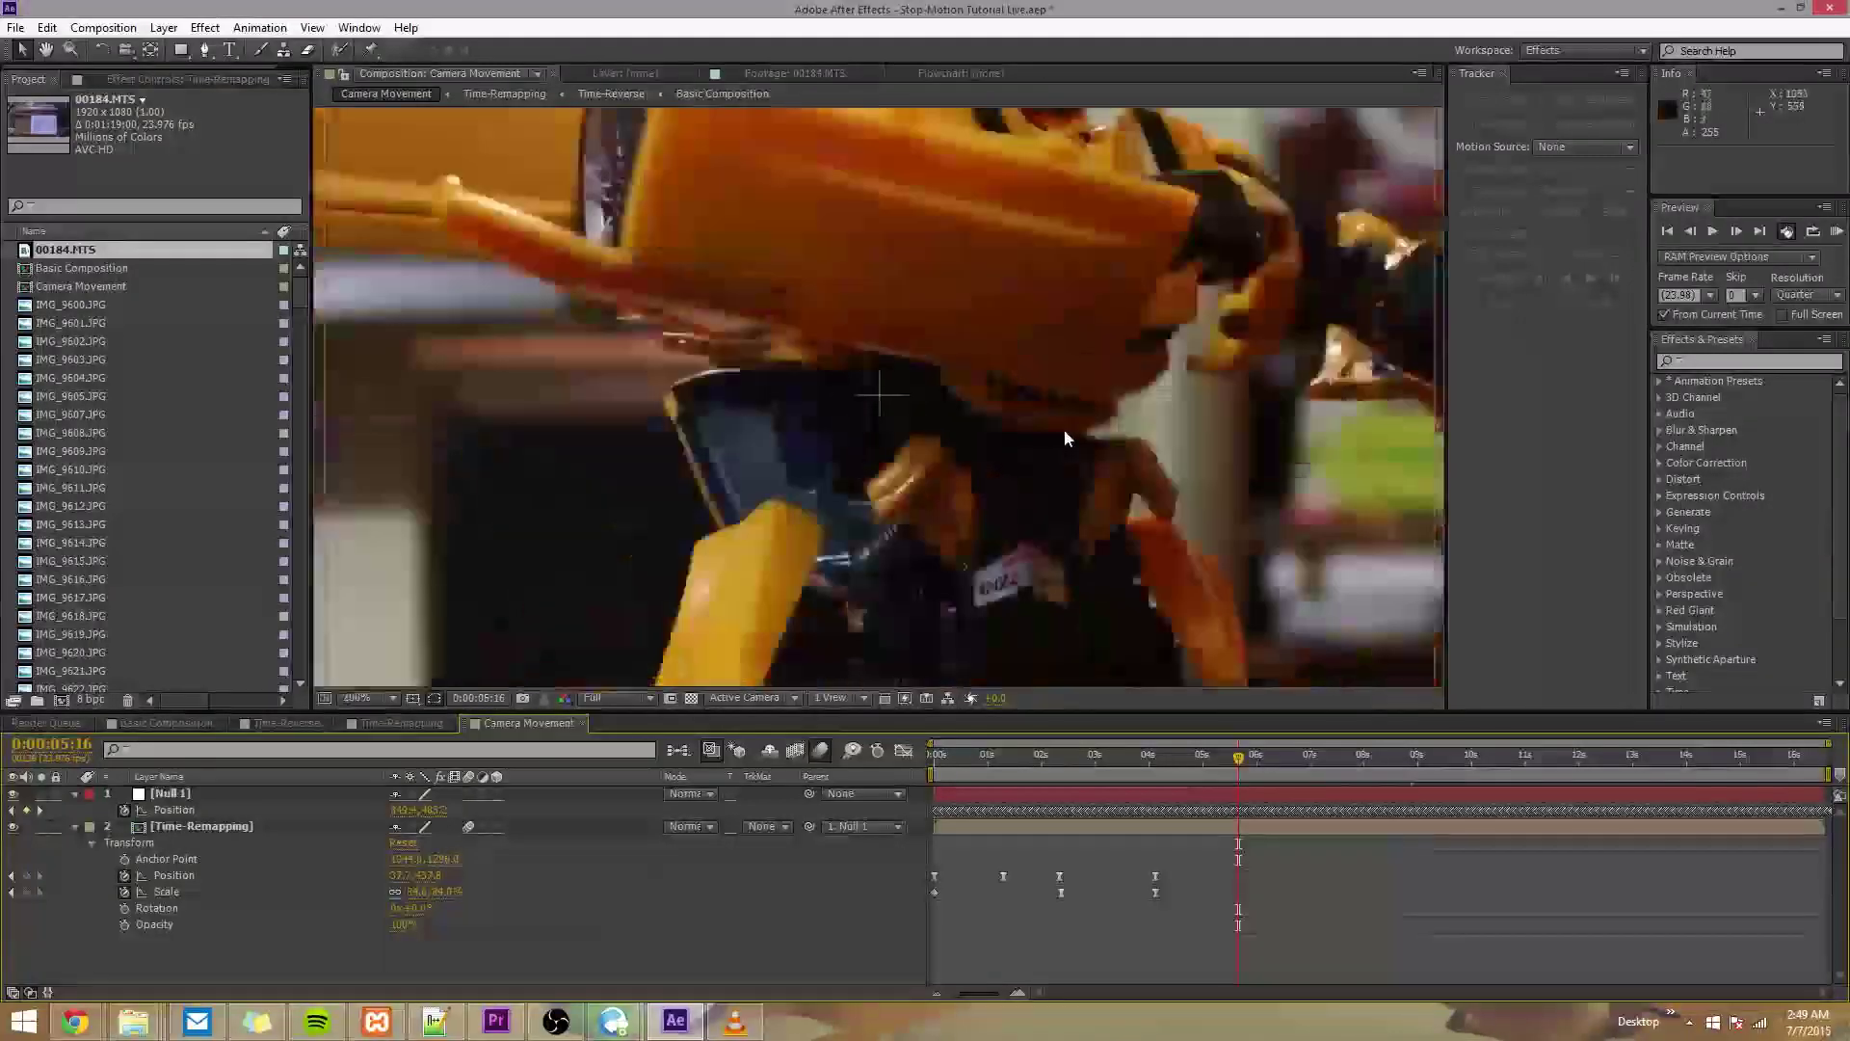
{"action": "scroll", "coordinate": [1060, 424], "scroll_direction": "down", "scroll_amount": 4}
- Set the viewer magnification to Fit and move to 0:00:06:16
{"action": "left_click", "coordinate": [383, 697]}
{"action": "left_click", "coordinate": [378, 350]}
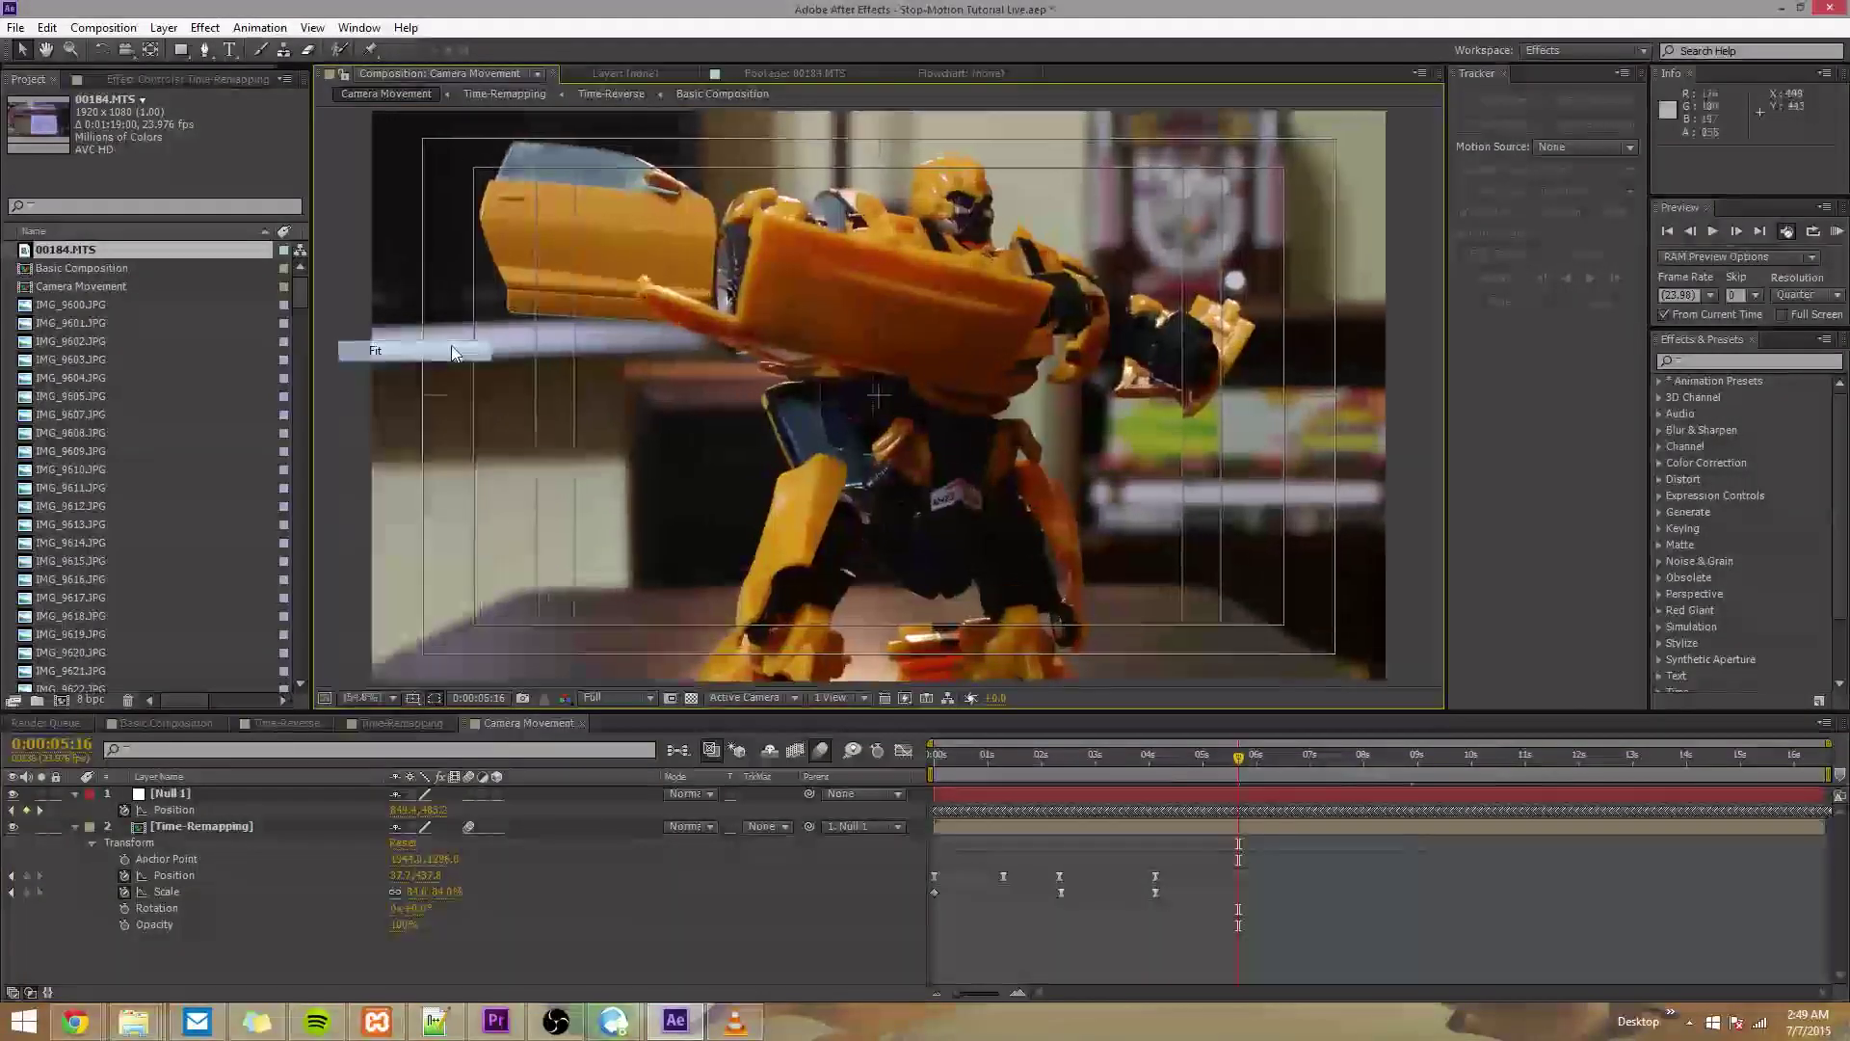
{"action": "left_click", "coordinate": [1292, 755]}
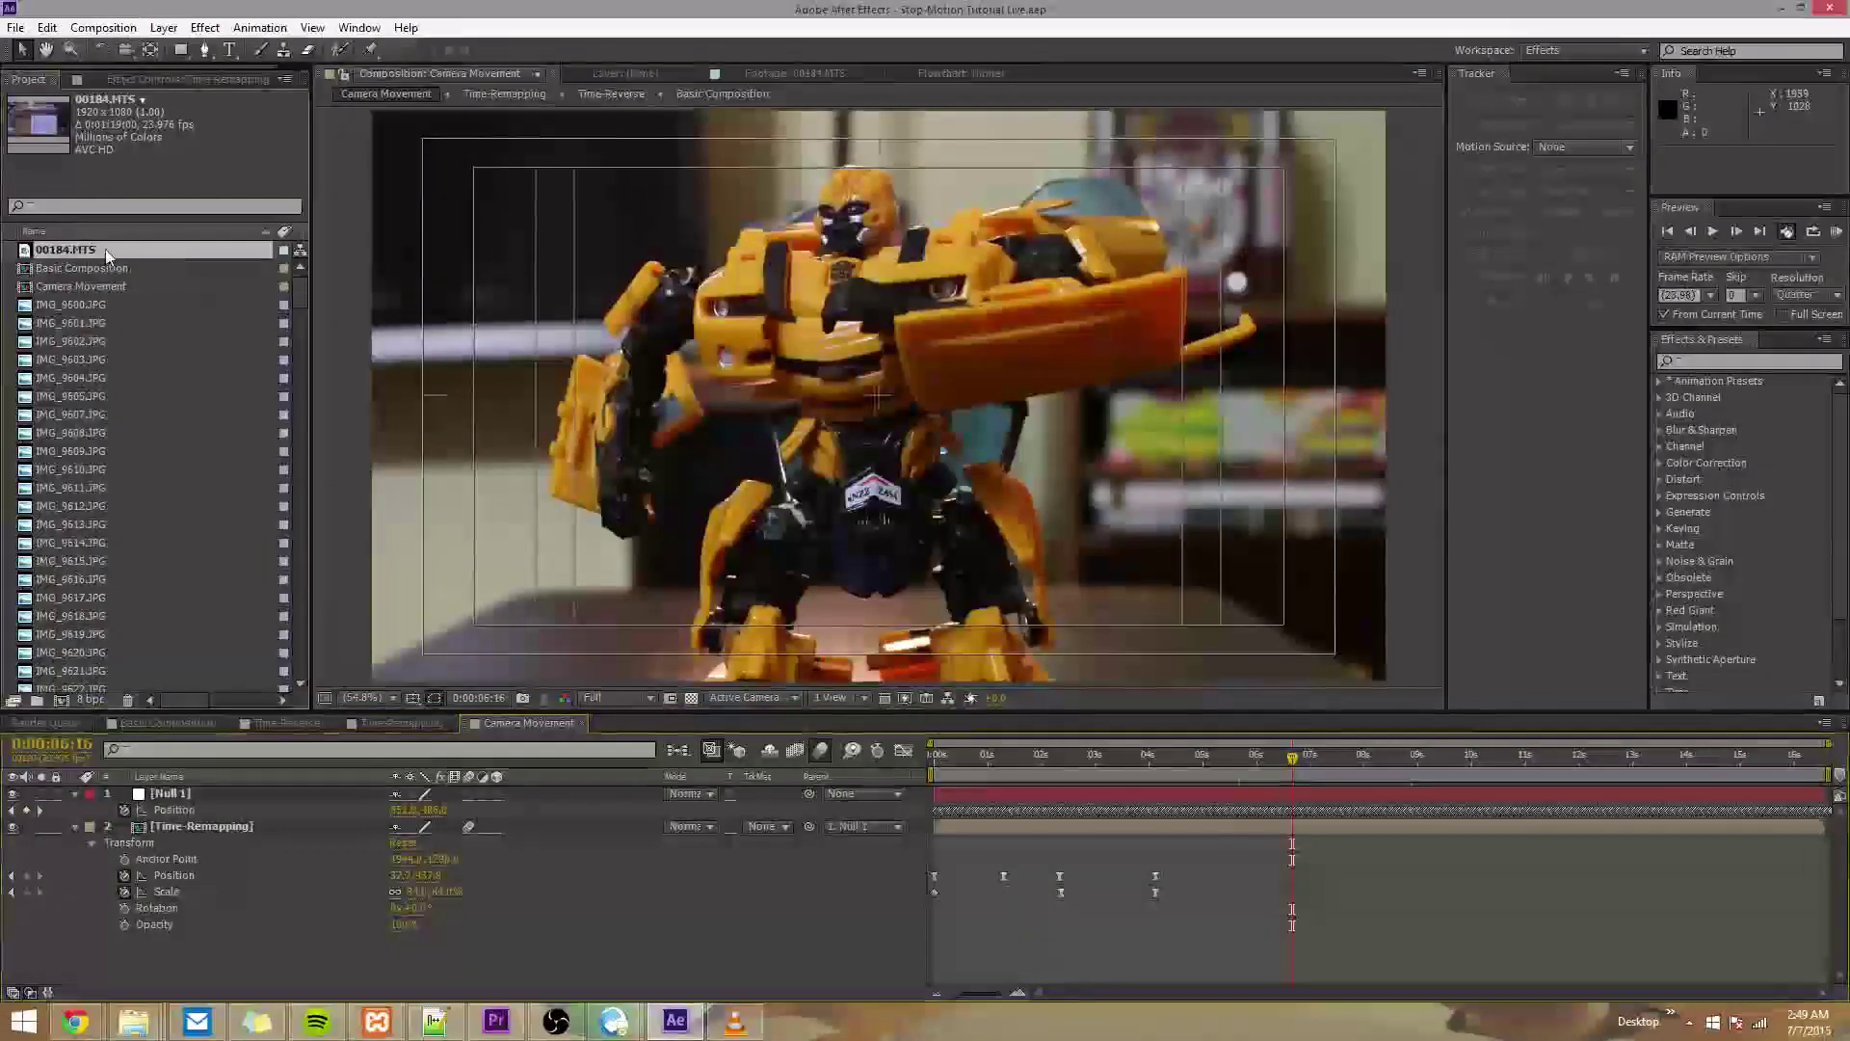
- Preview 00184.MTS box footage near 20 and 32 seconds, then view Camera Movement at 0:00:08:17
{"action": "left_click", "coordinate": [80, 253]}
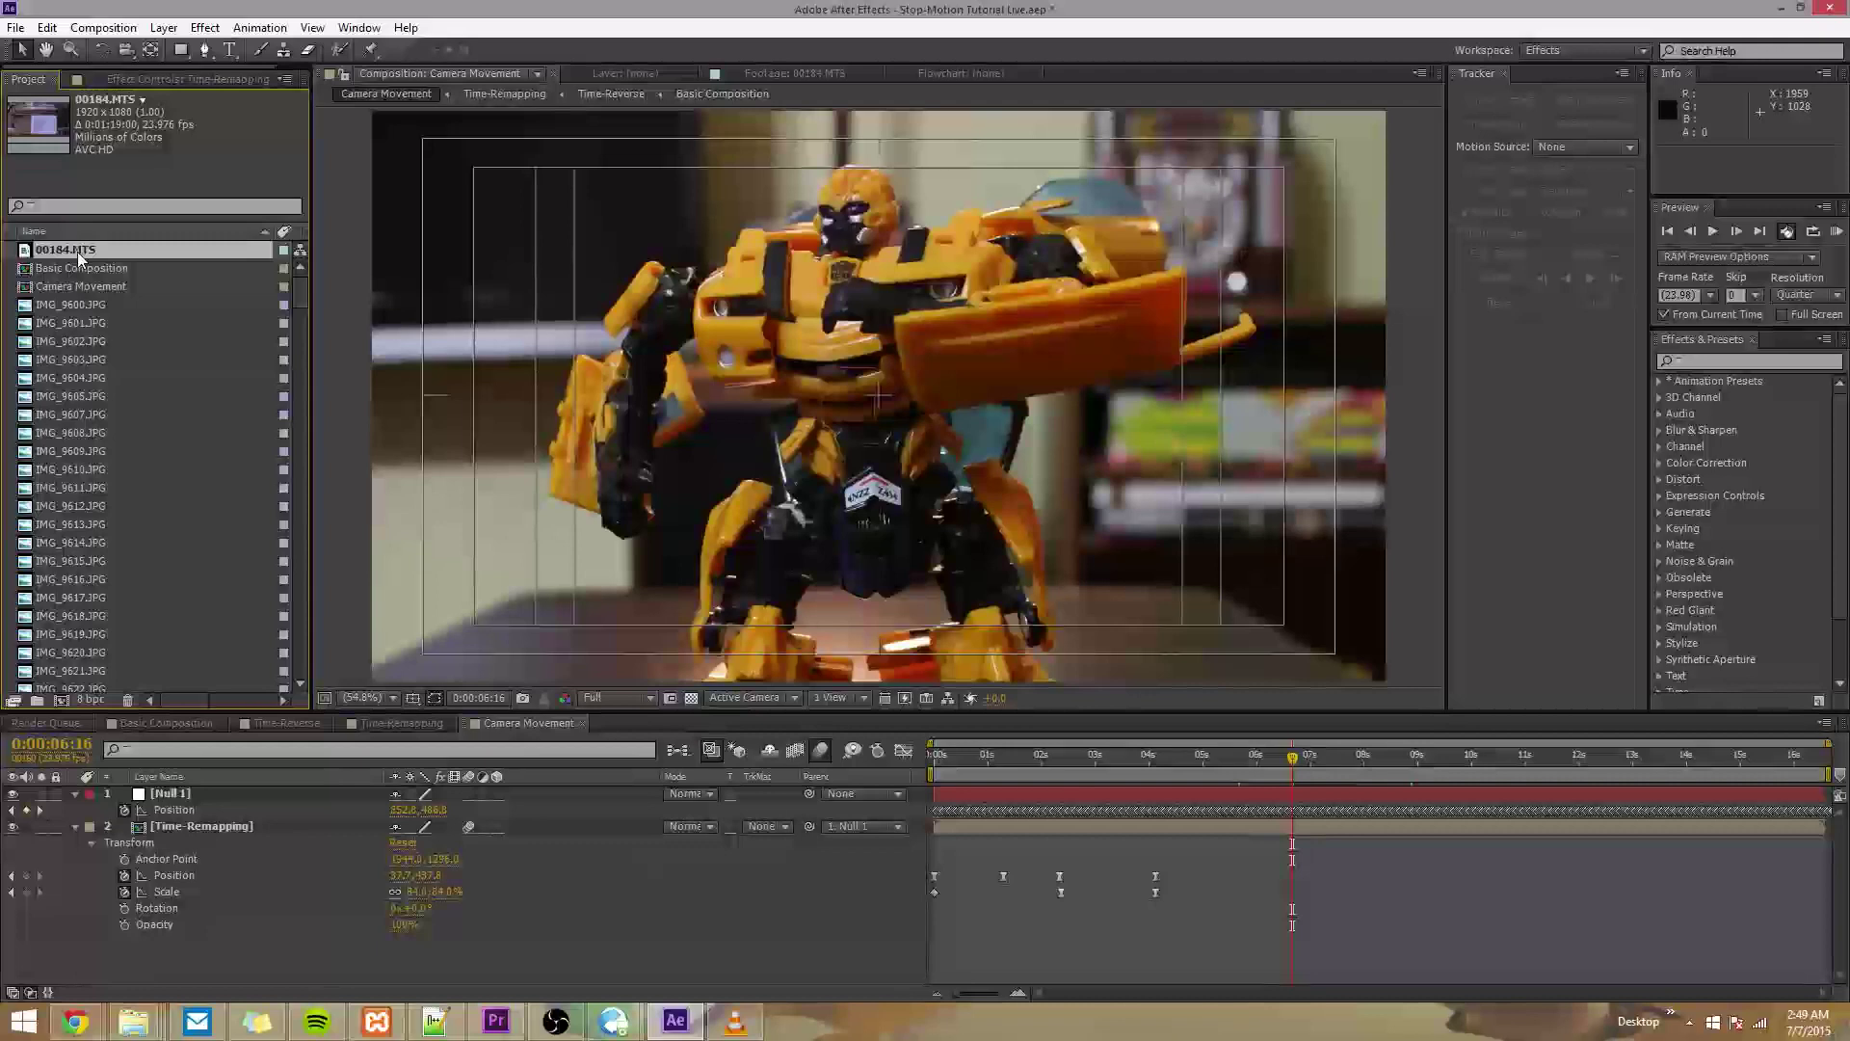
{"action": "double_click", "coordinate": [77, 251]}
{"action": "left_click", "coordinate": [607, 655]}
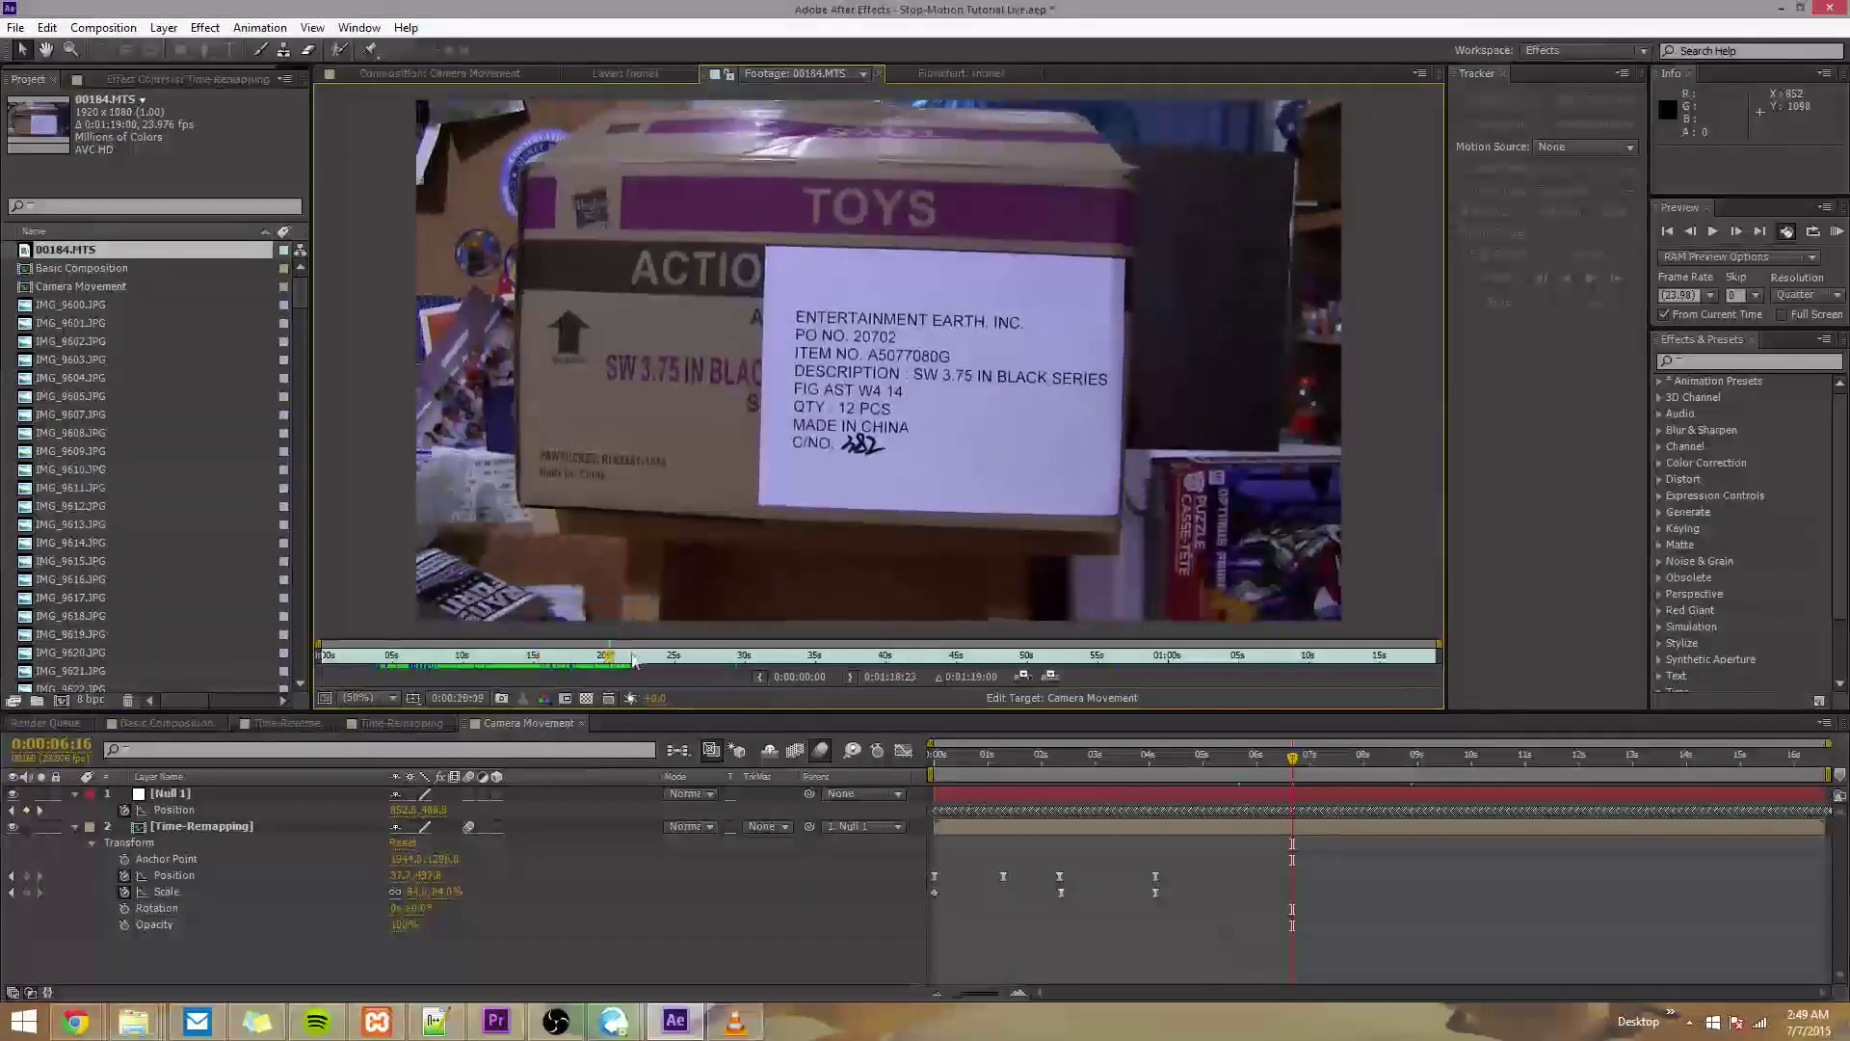
{"action": "left_click", "coordinate": [779, 659]}
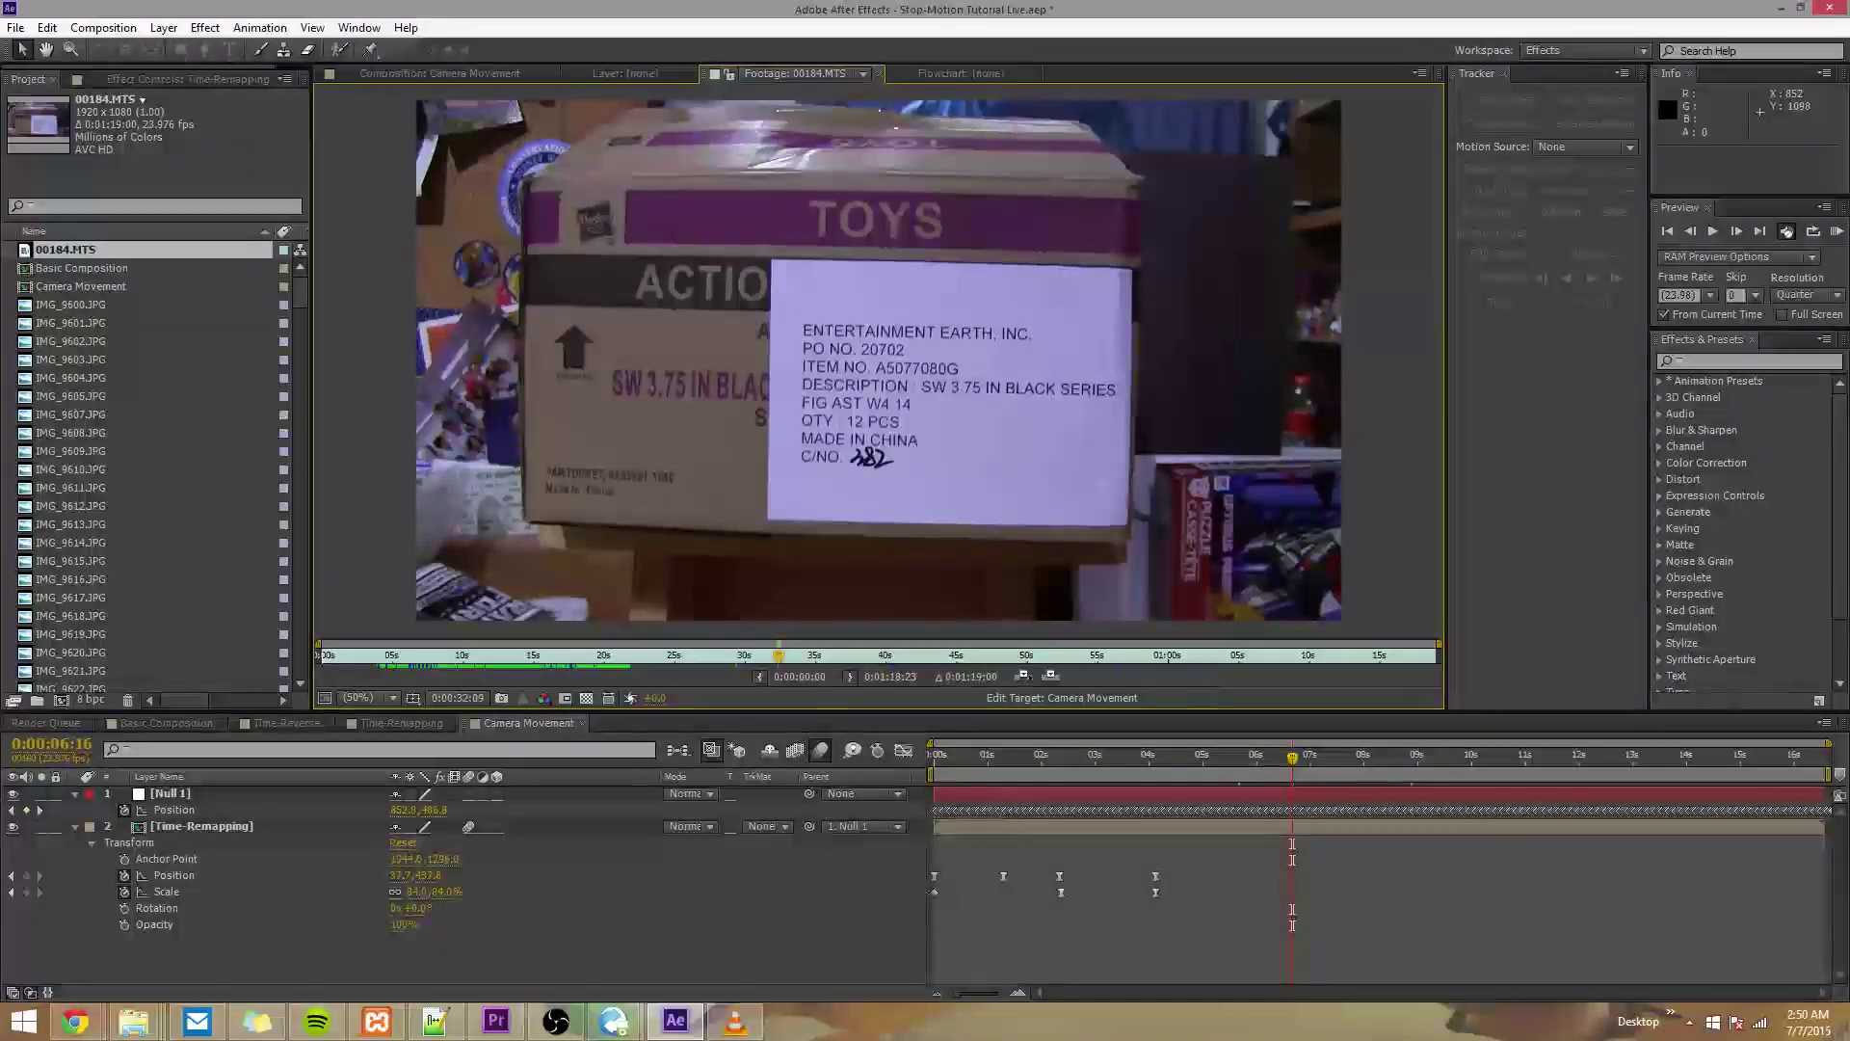
{"action": "left_click", "coordinate": [446, 75]}
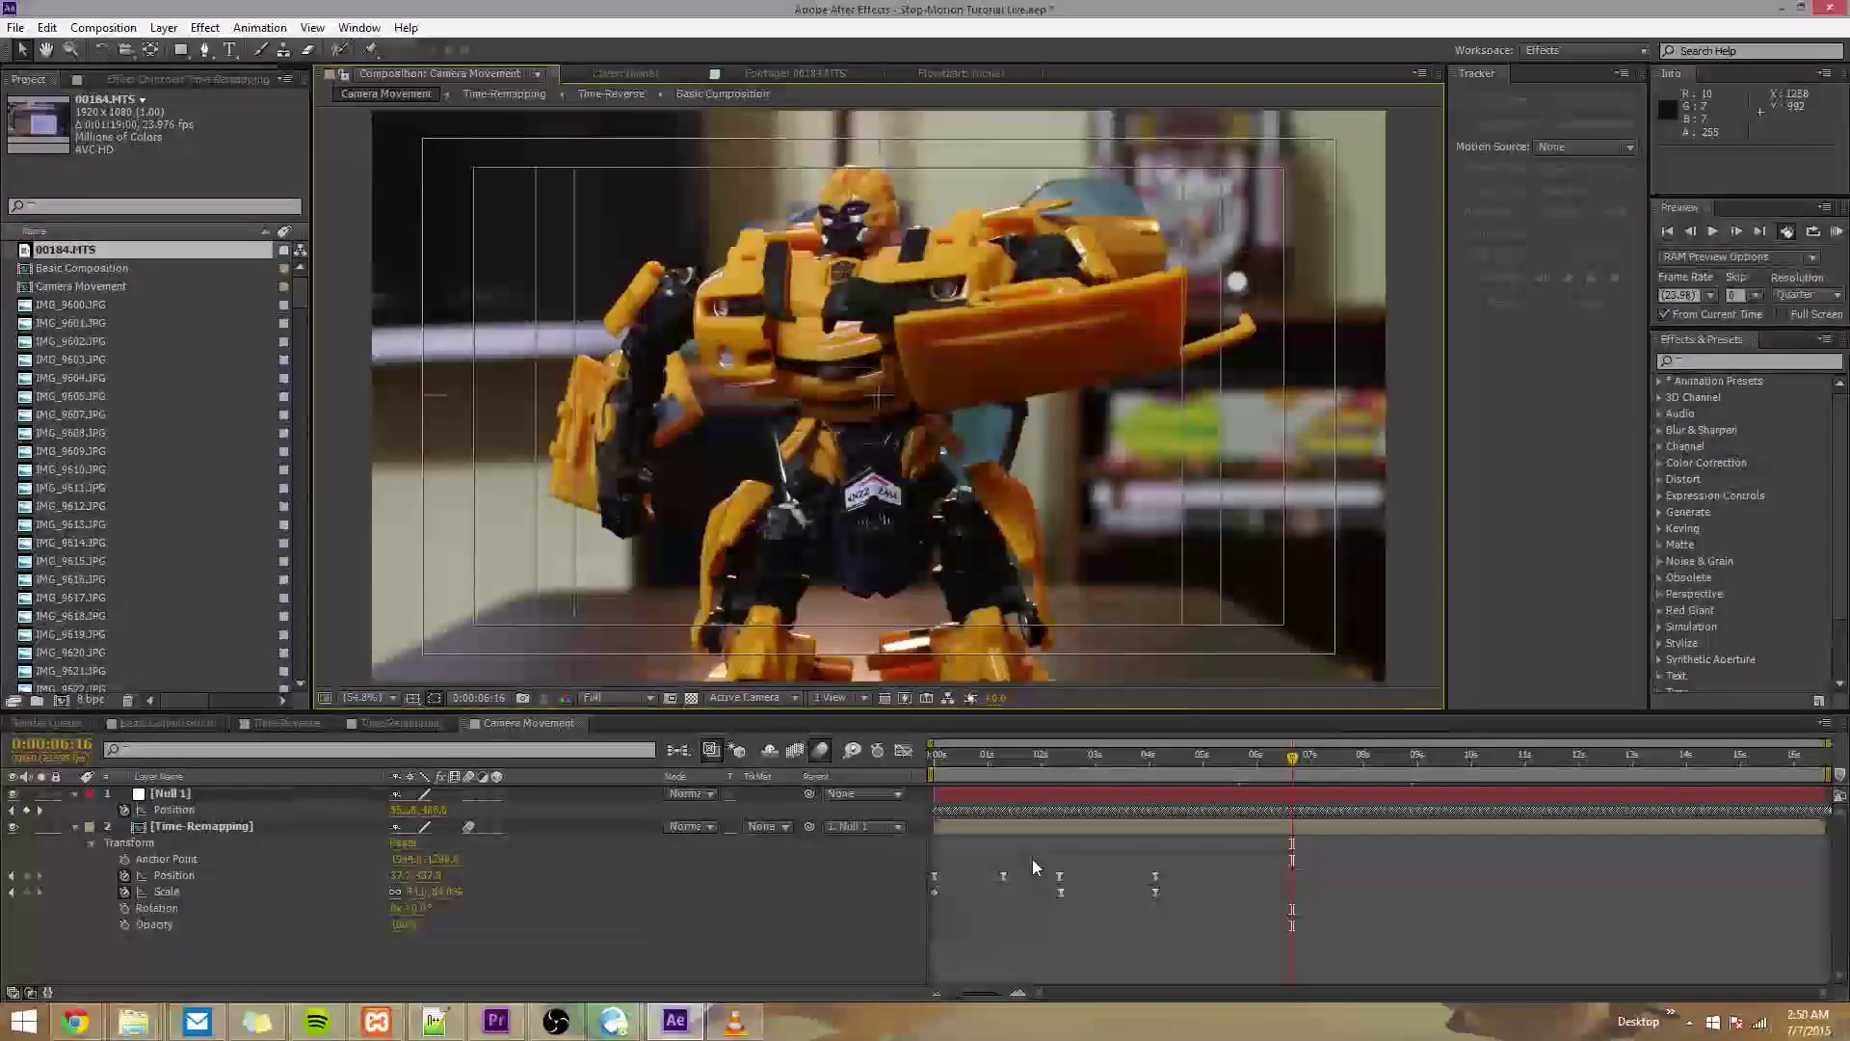
{"action": "left_click", "coordinate": [1403, 771]}
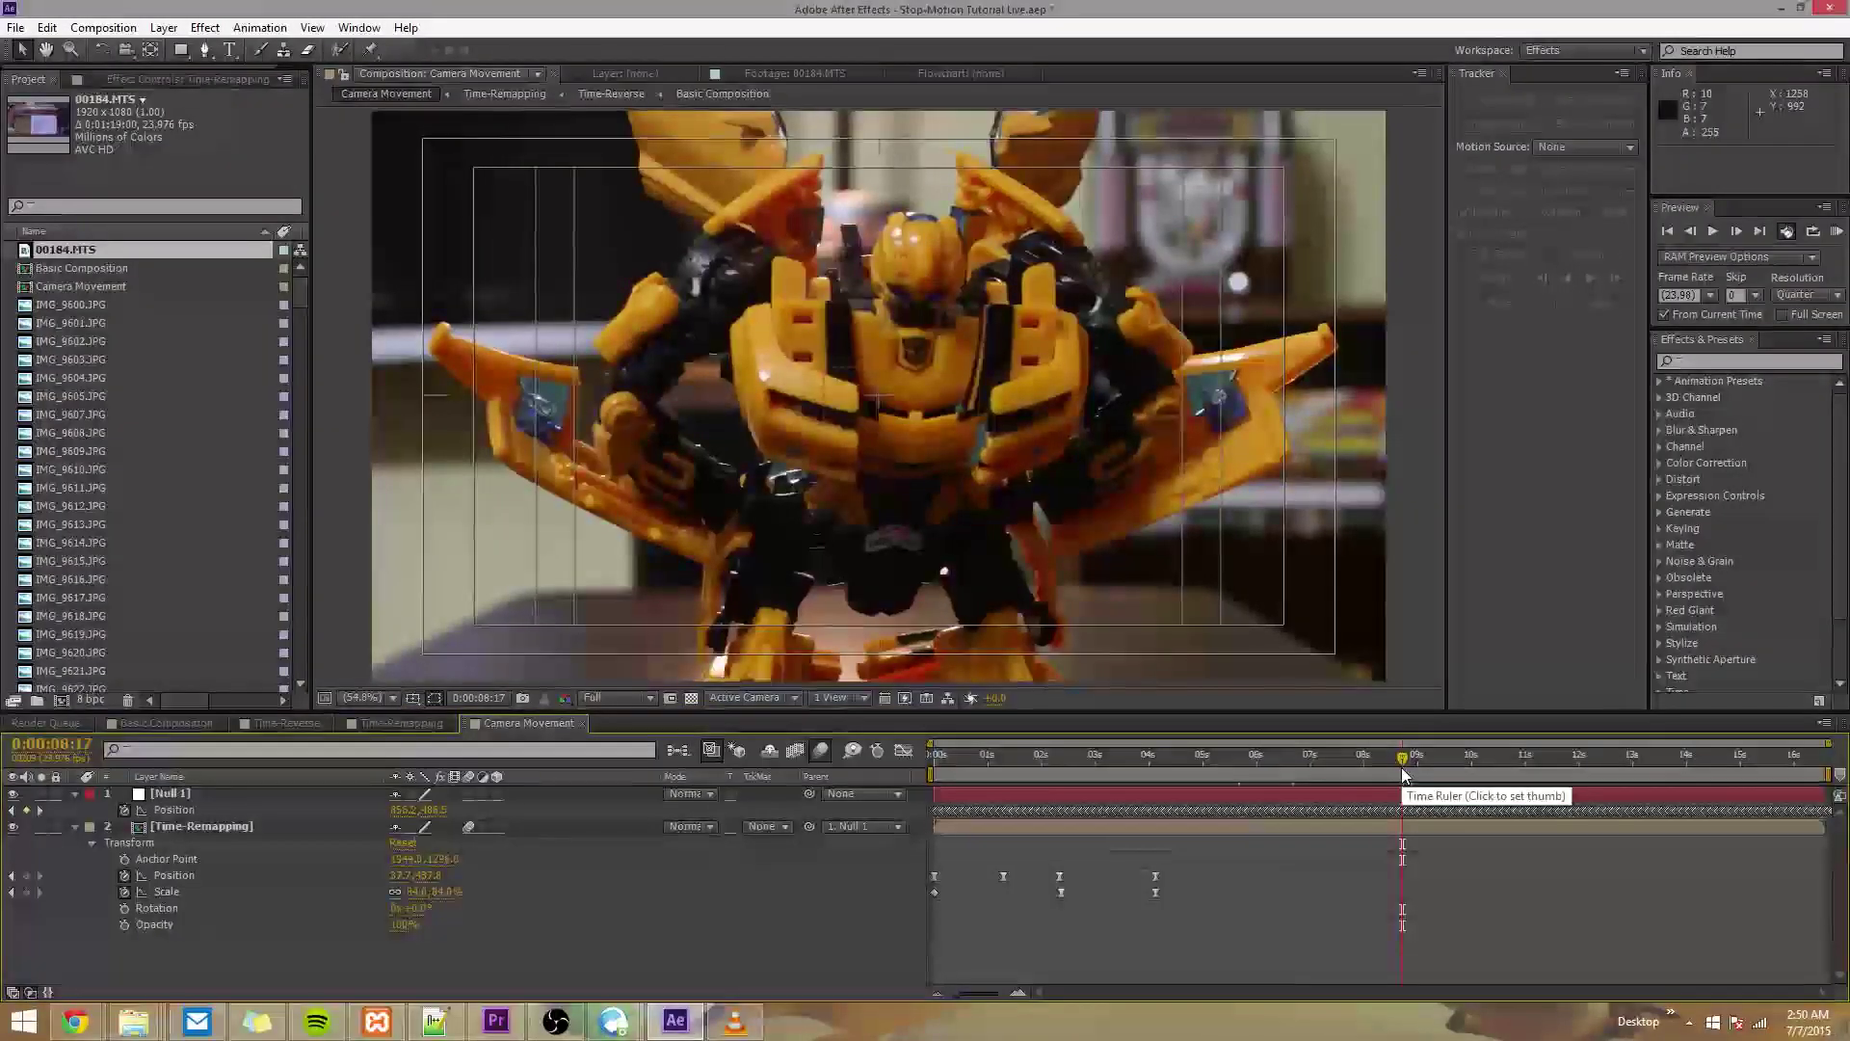